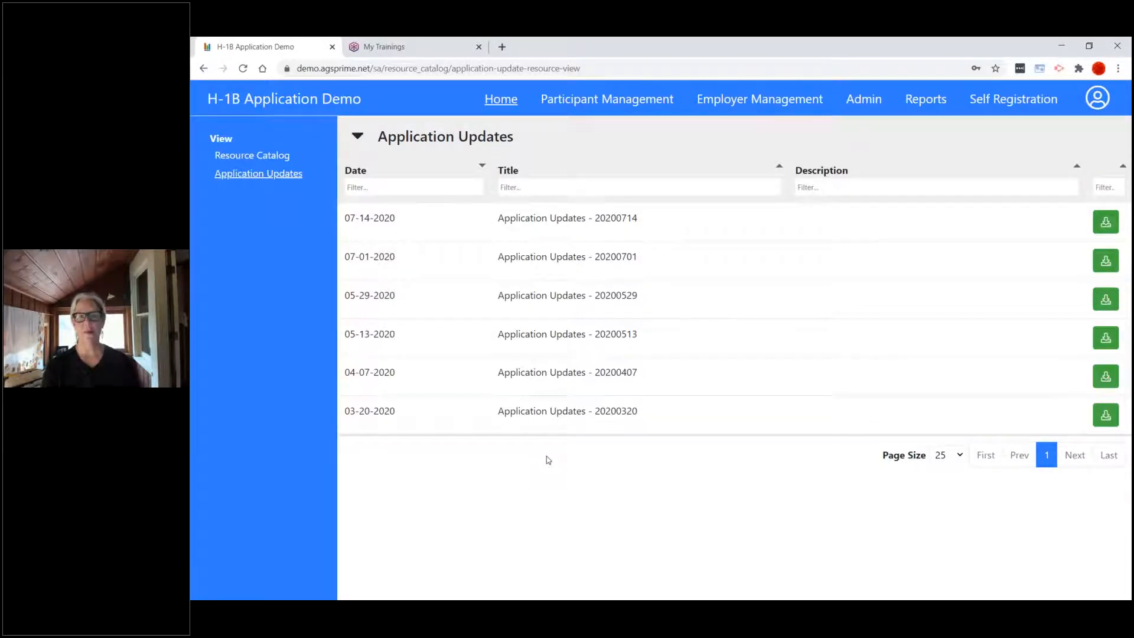
# Step: Visit the Participant Management page, and open the launch form of the H-1B WIPS CSV File report from the Reports page
pyautogui.click(606, 102)
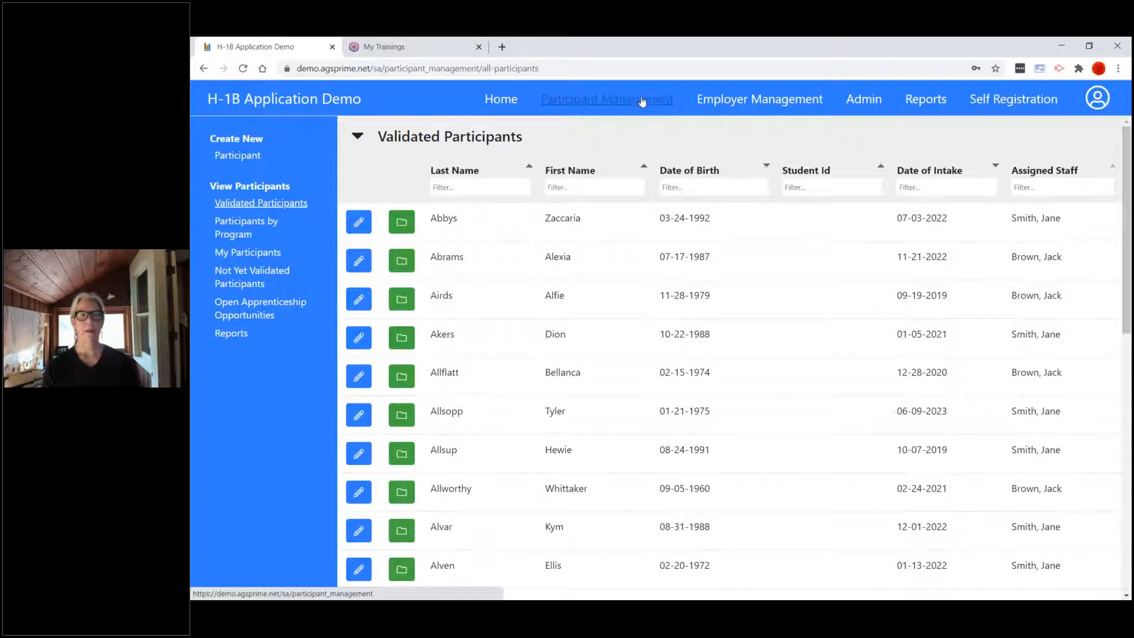
pyautogui.click(926, 105)
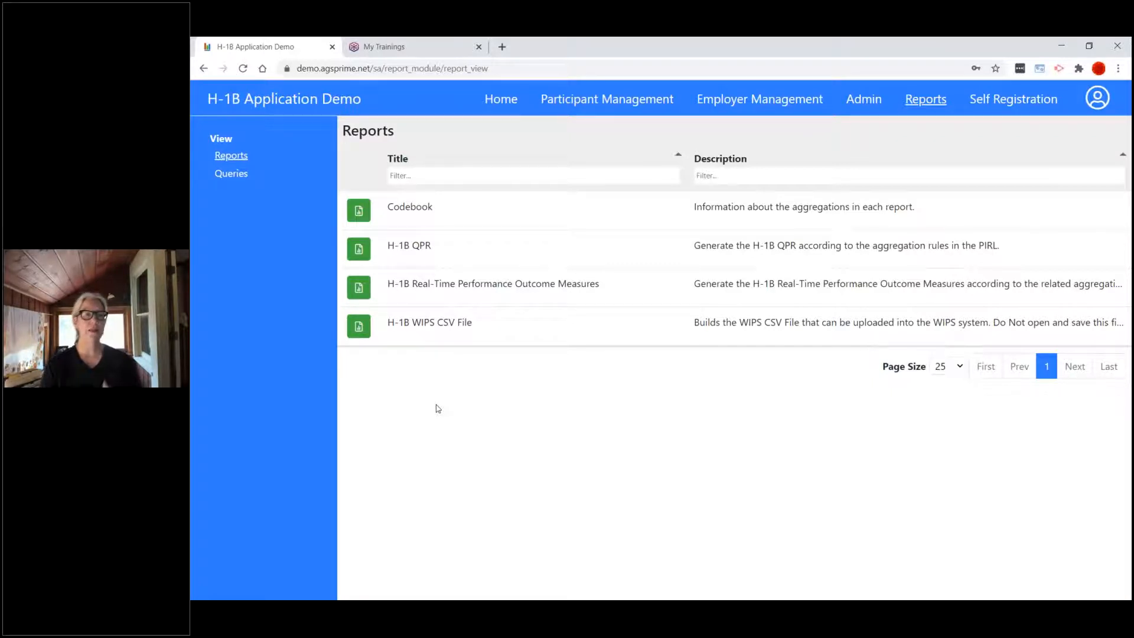
pyautogui.moveTo(474, 323); pyautogui.dragTo(386, 330)
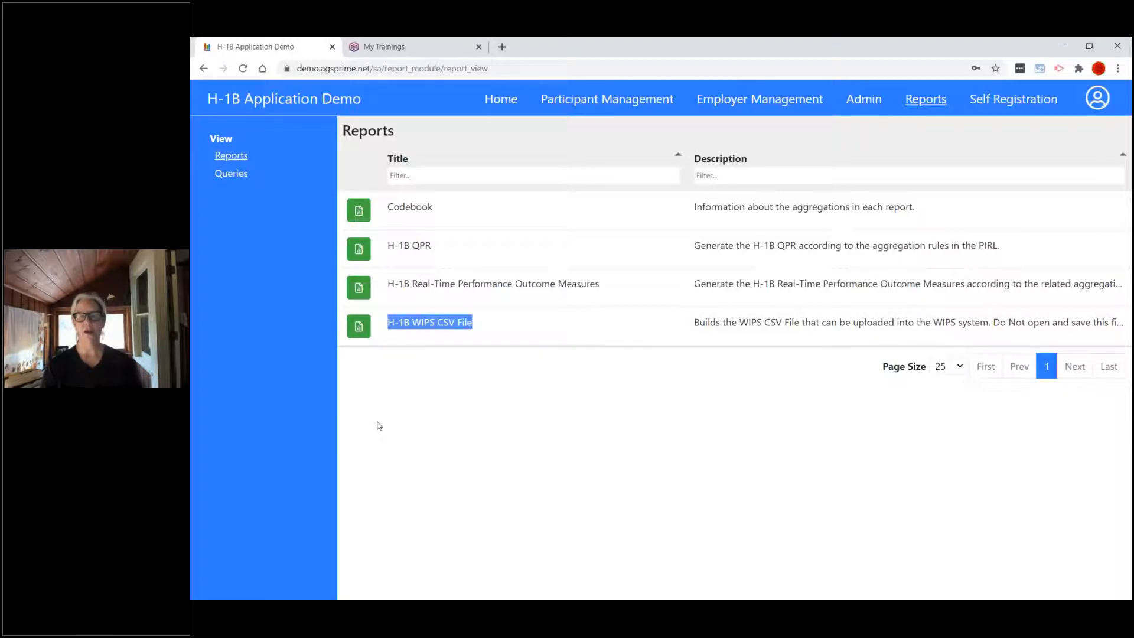
pyautogui.click(359, 326)
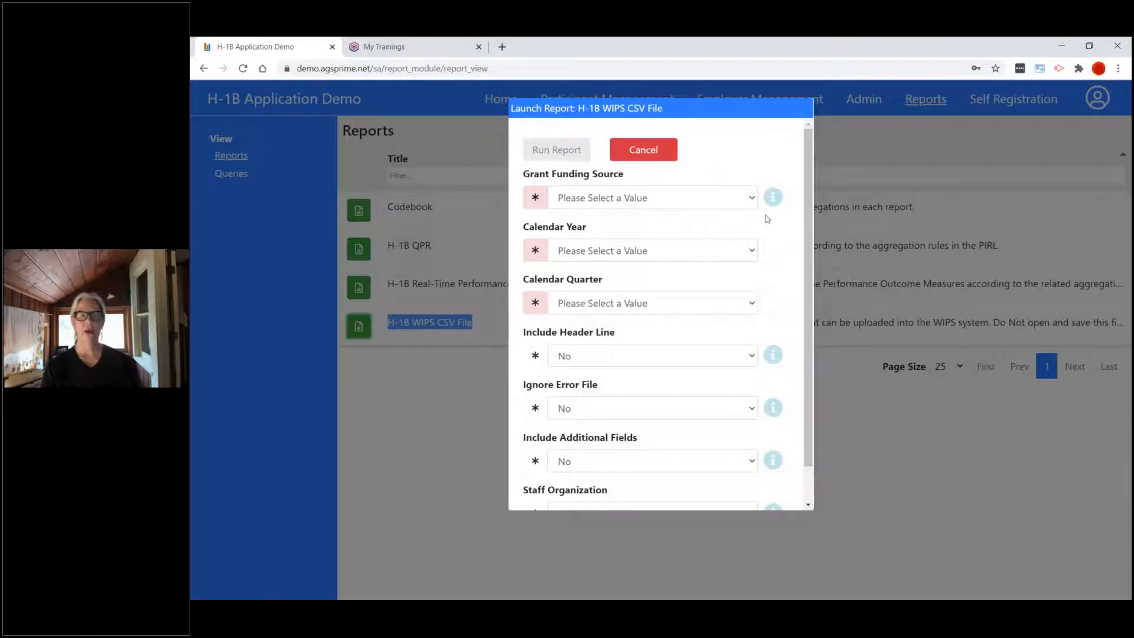
# Step: Set the report's grant funding source to H-1B Grant, calendar year to 2020 and calendar quarter to Quarter 2
pyautogui.click(751, 199)
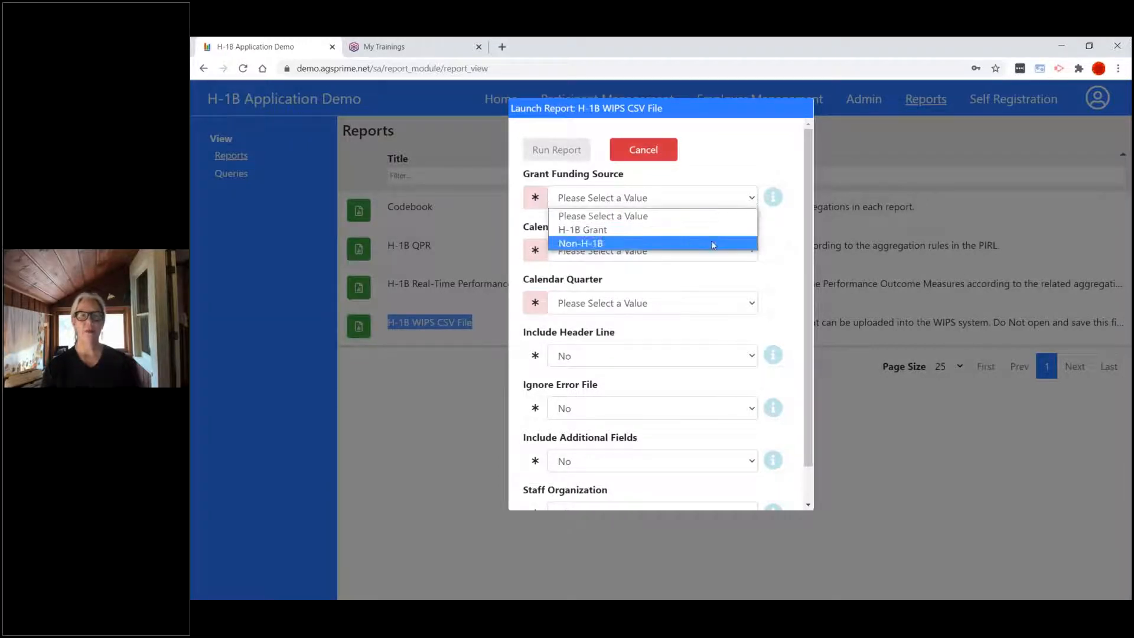
pyautogui.click(593, 233)
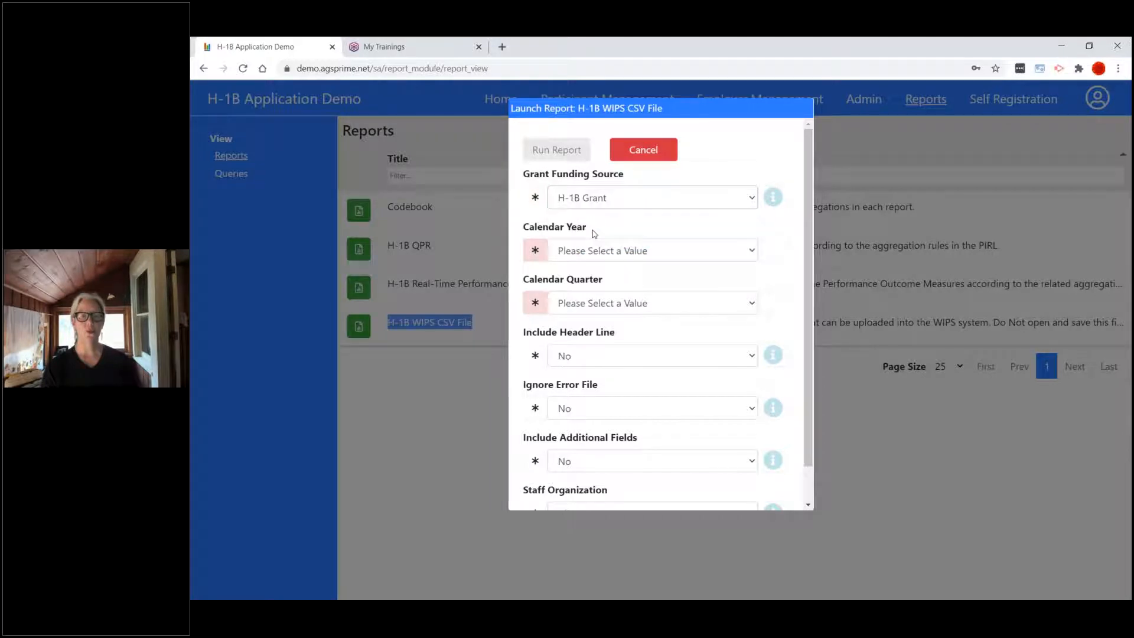
pyautogui.click(752, 251)
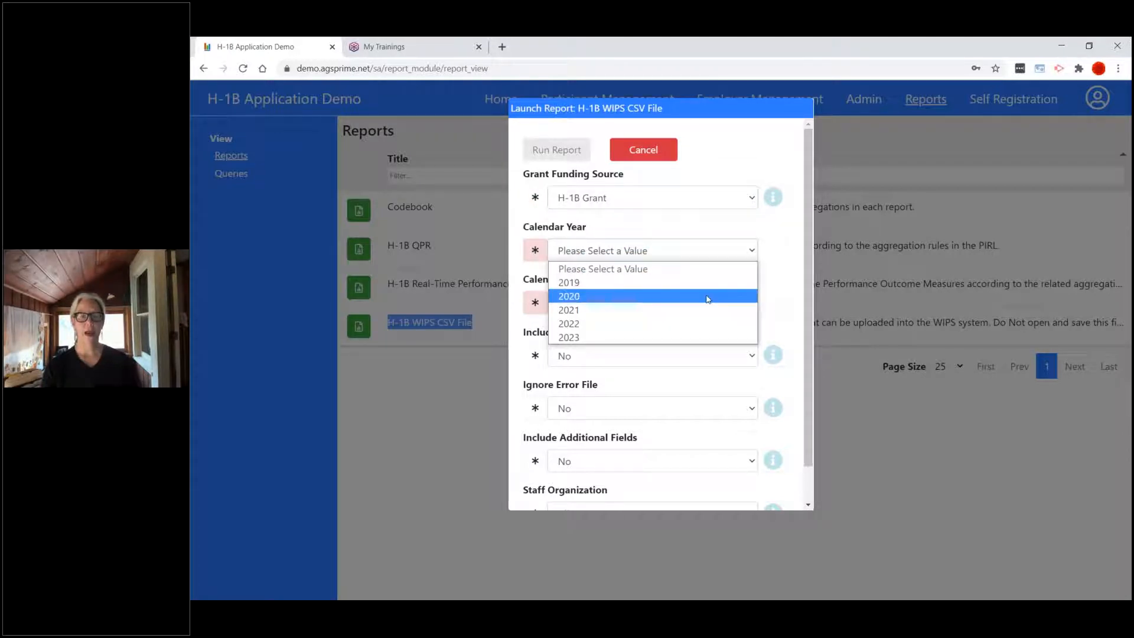
pyautogui.click(708, 296)
pyautogui.click(754, 304)
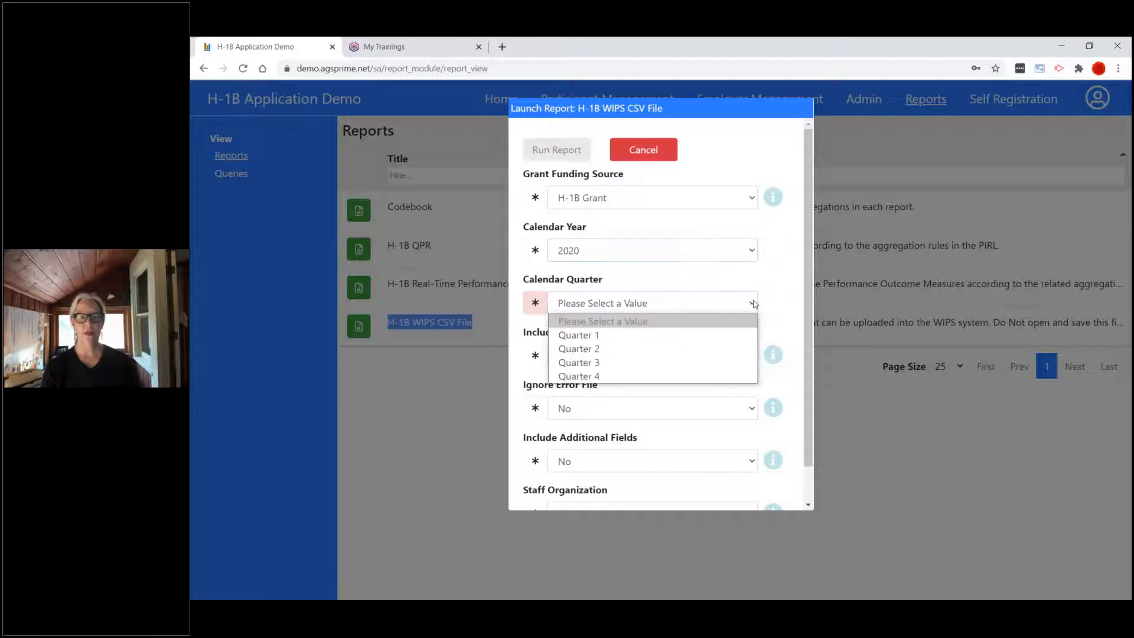
pyautogui.click(686, 350)
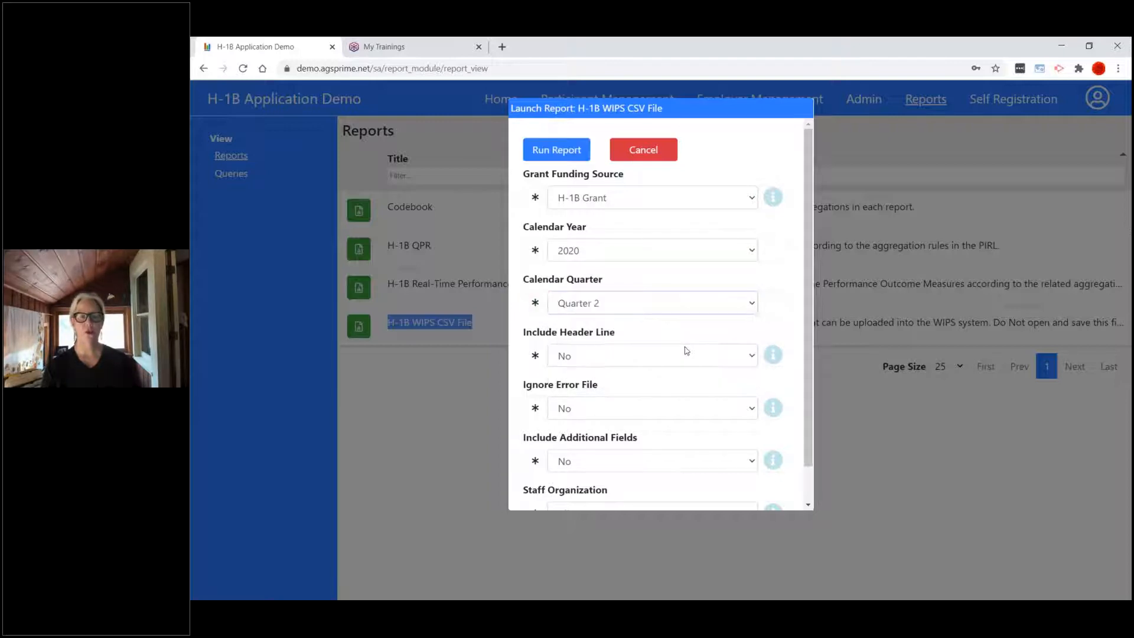
# Step: Set both Include Header Line and Ignore Error File to Yes for the report
pyautogui.moveTo(809, 300); pyautogui.dragTo(795, 354)
pyautogui.click(751, 317)
pyautogui.click(670, 362)
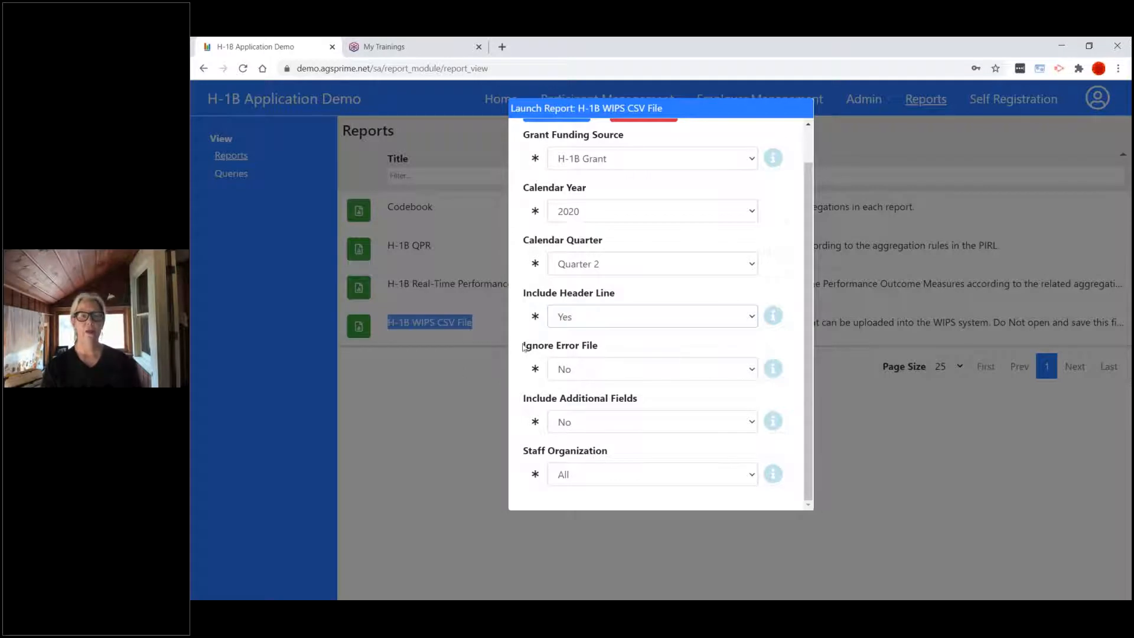
pyautogui.moveTo(524, 345); pyautogui.dragTo(602, 344)
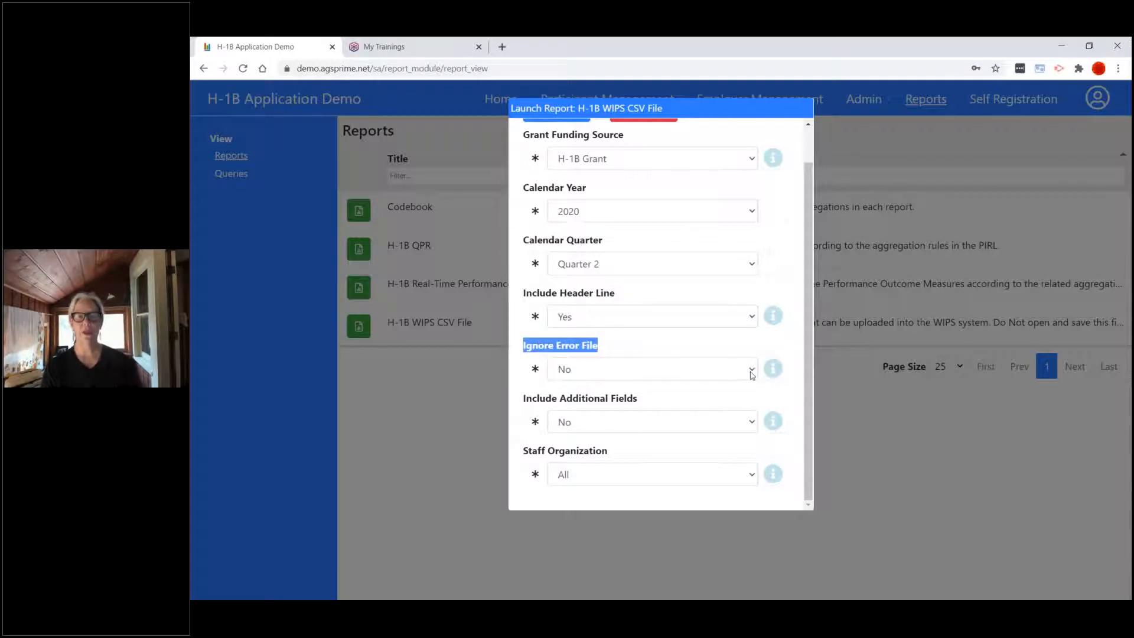
pyautogui.click(753, 372)
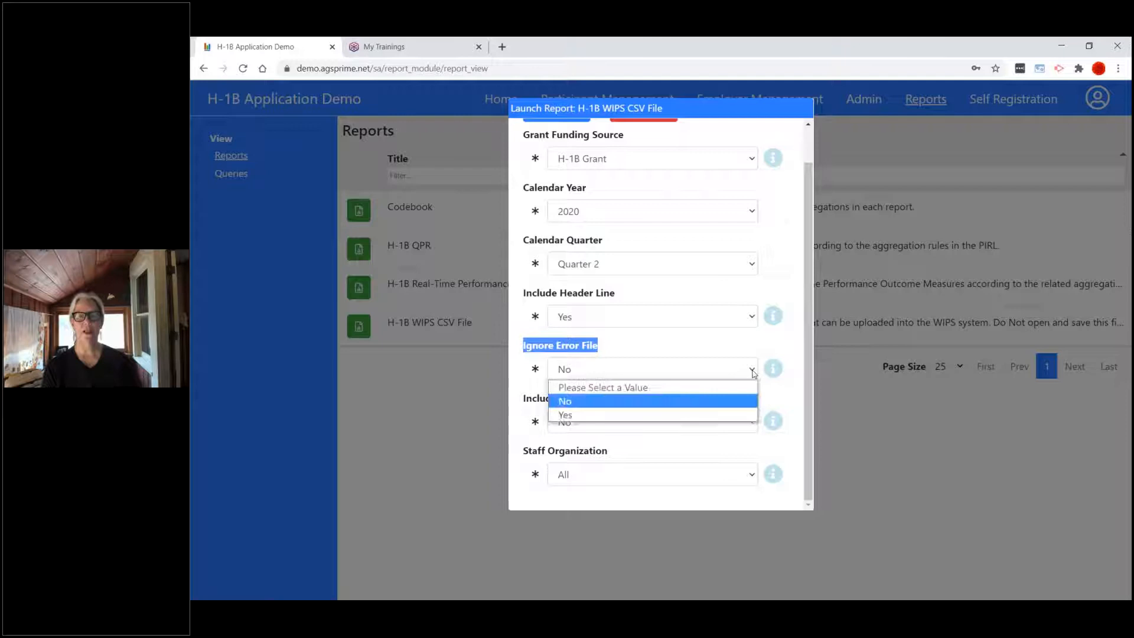
pyautogui.click(715, 417)
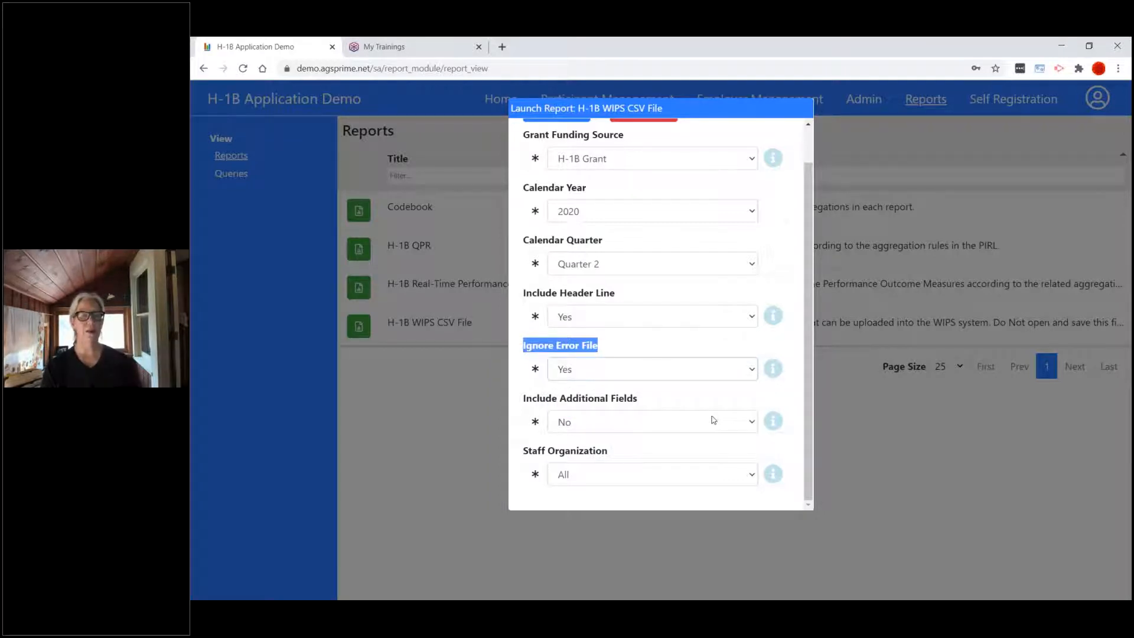
pyautogui.click(801, 399)
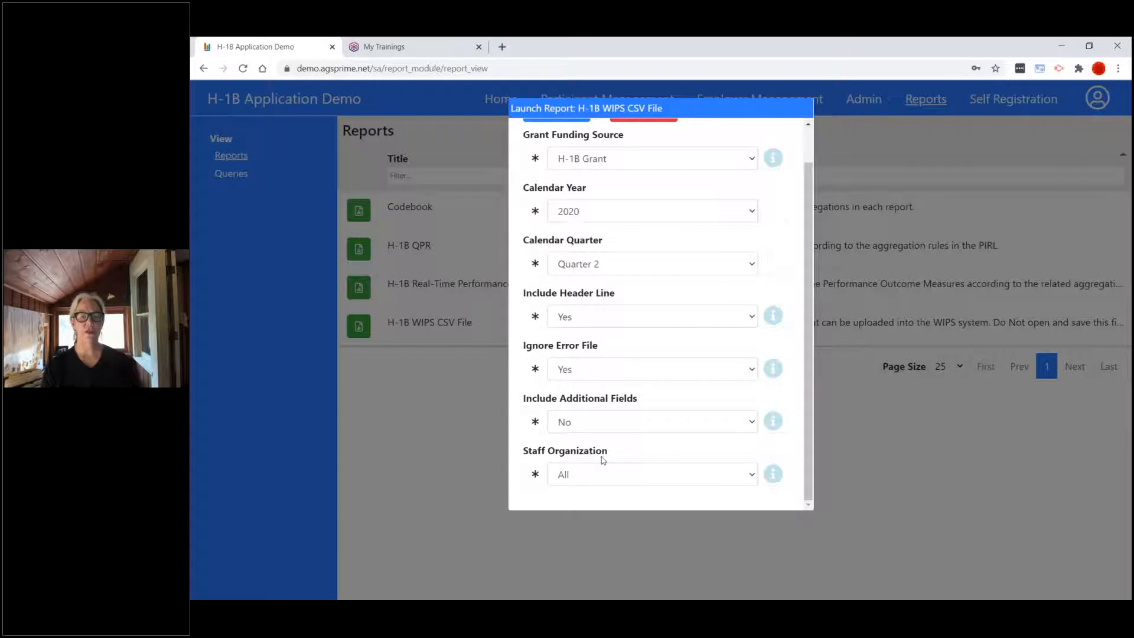
# Step: Run the report, save the output as wips_data (4).csv in Downloads and open the file in Excel
pyautogui.scroll(1, 592, 471)
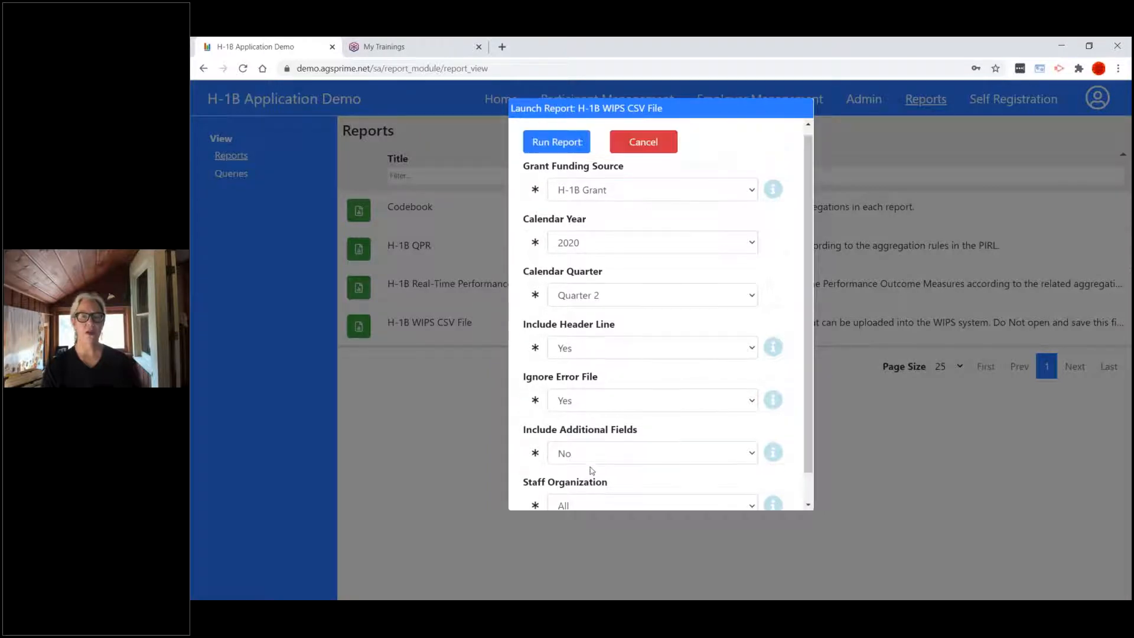
pyautogui.click(556, 143)
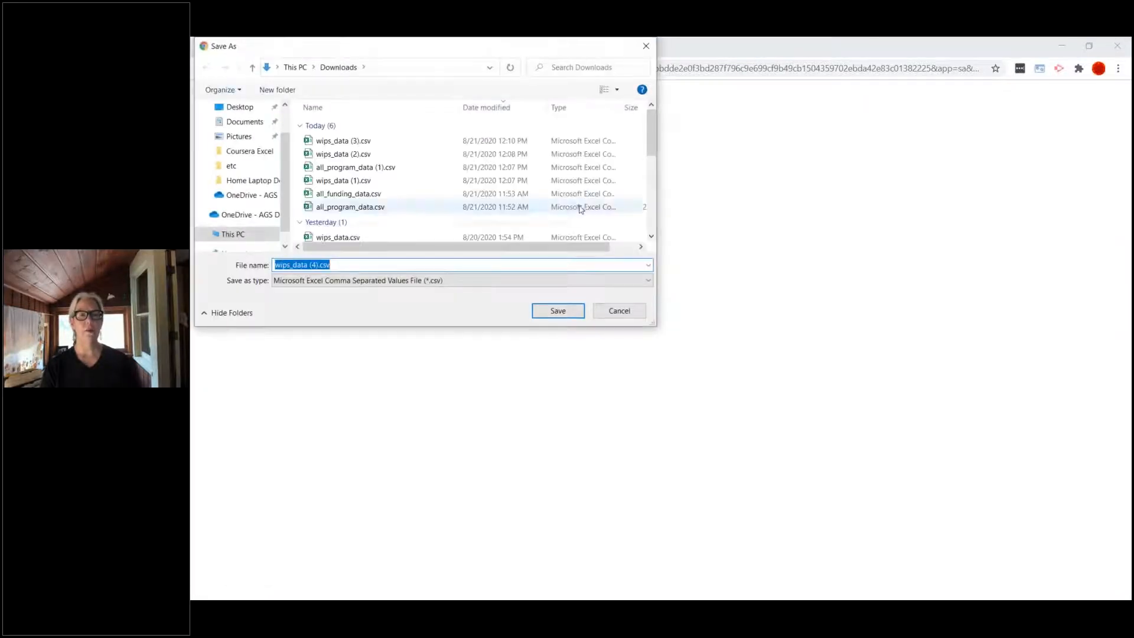
pyautogui.click(558, 313)
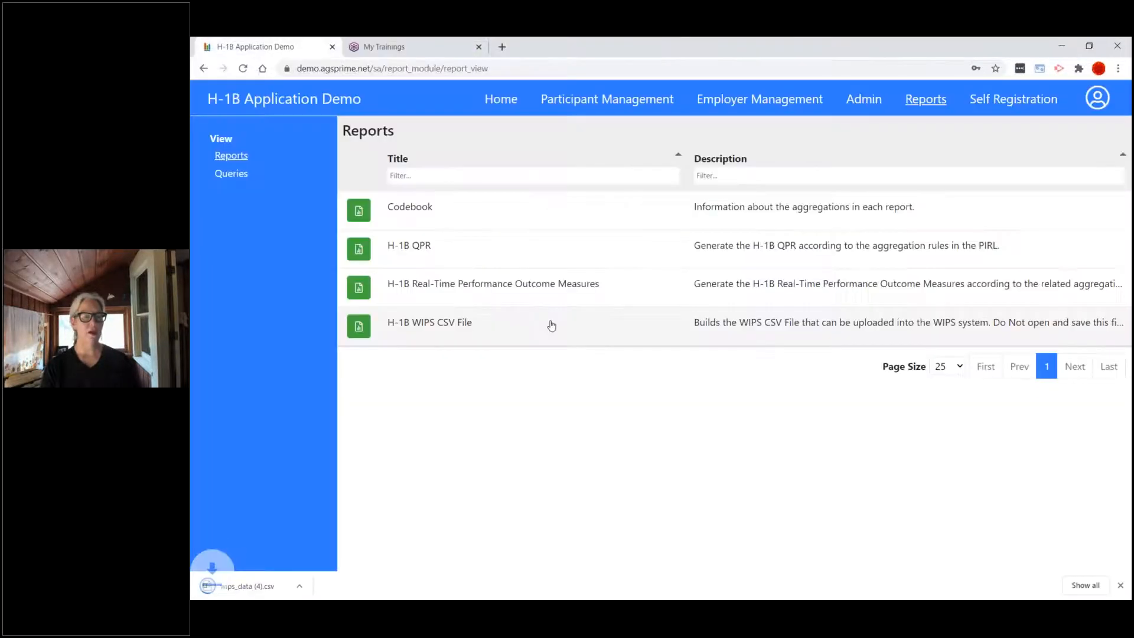
pyautogui.click(254, 586)
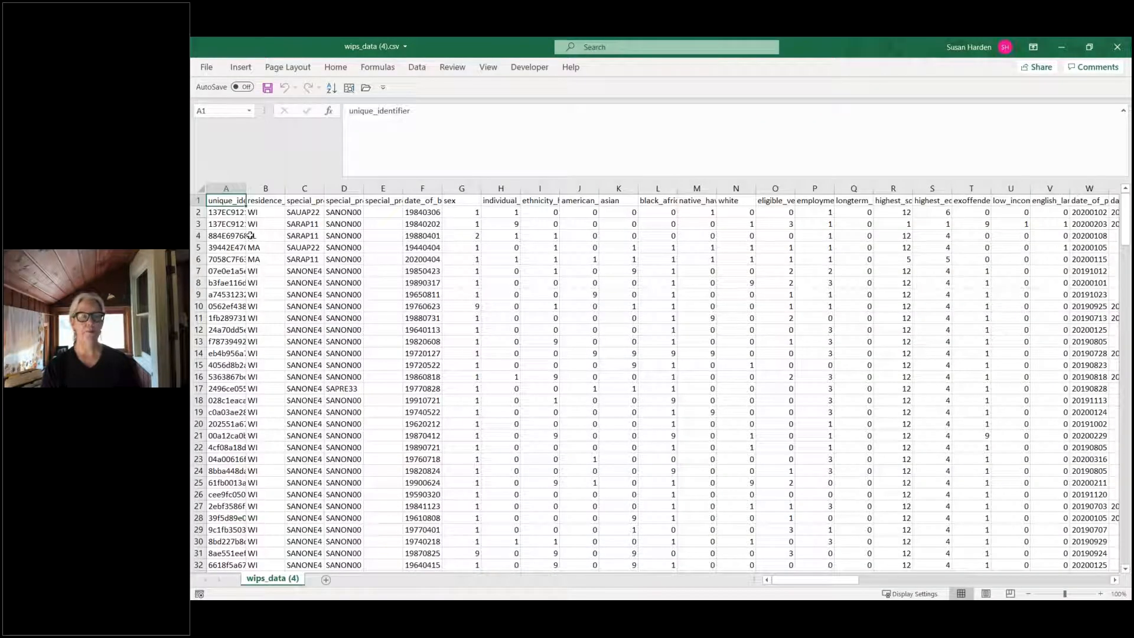
# Step: Autofit the width of all columns in wips_data (4).csv to their contents
pyautogui.click(200, 189)
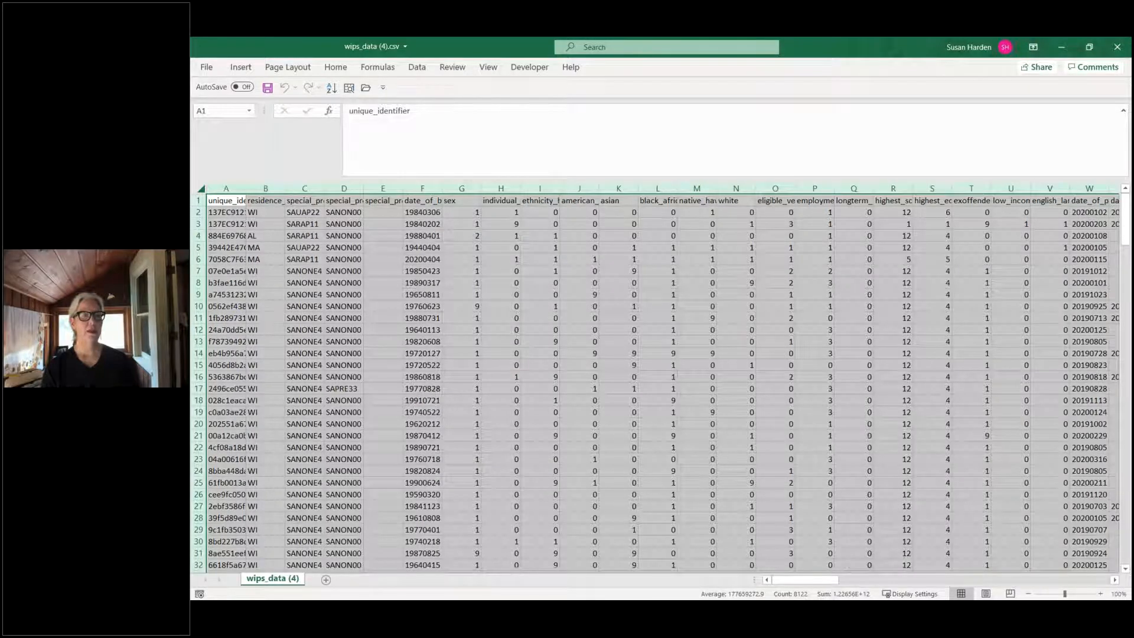
pyautogui.doubleClick(284, 189)
pyautogui.click(585, 260)
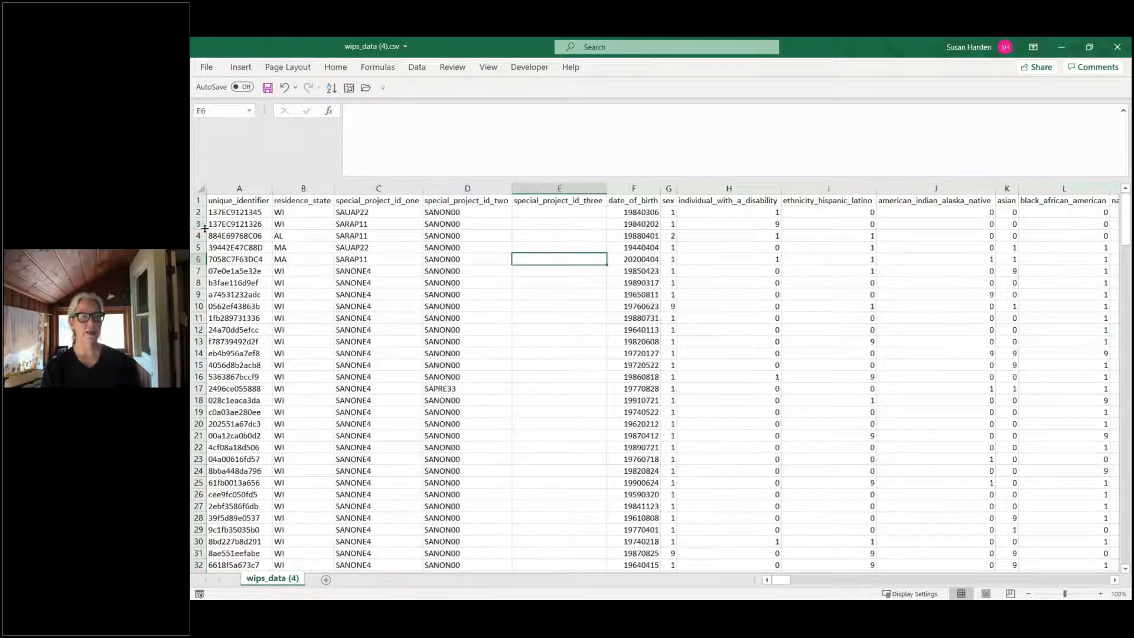
# Step: Examine the header row of wips_data (4).csv across to the ssn column, and close the file to return to the Reports page
pyautogui.hotkey('ctrl', 'Home')
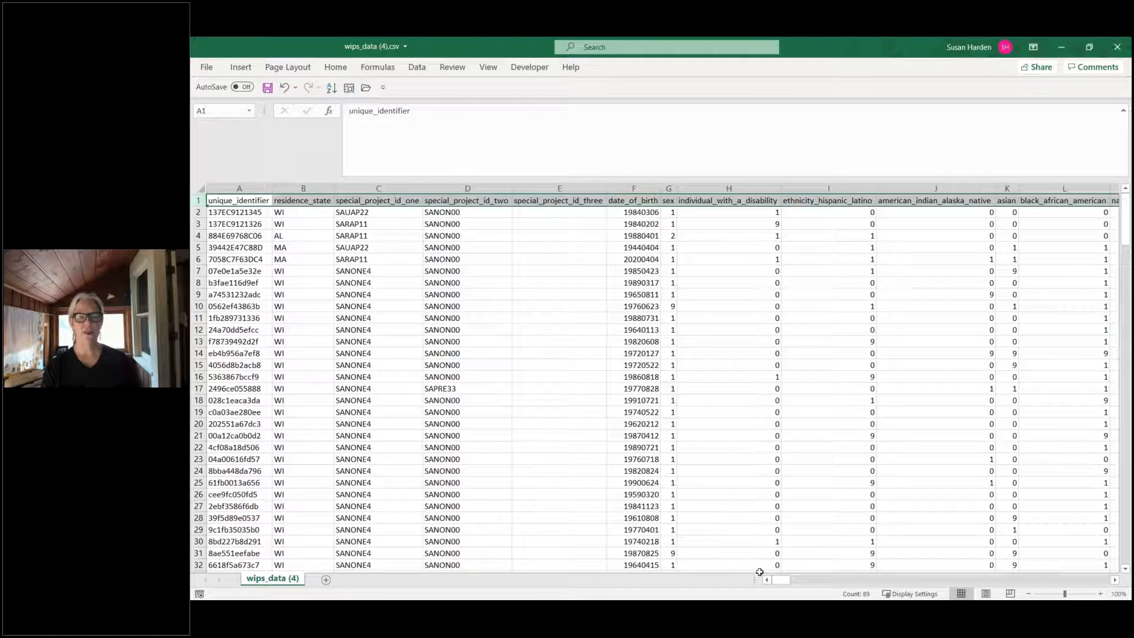
pyautogui.moveTo(780, 582); pyautogui.dragTo(1114, 588)
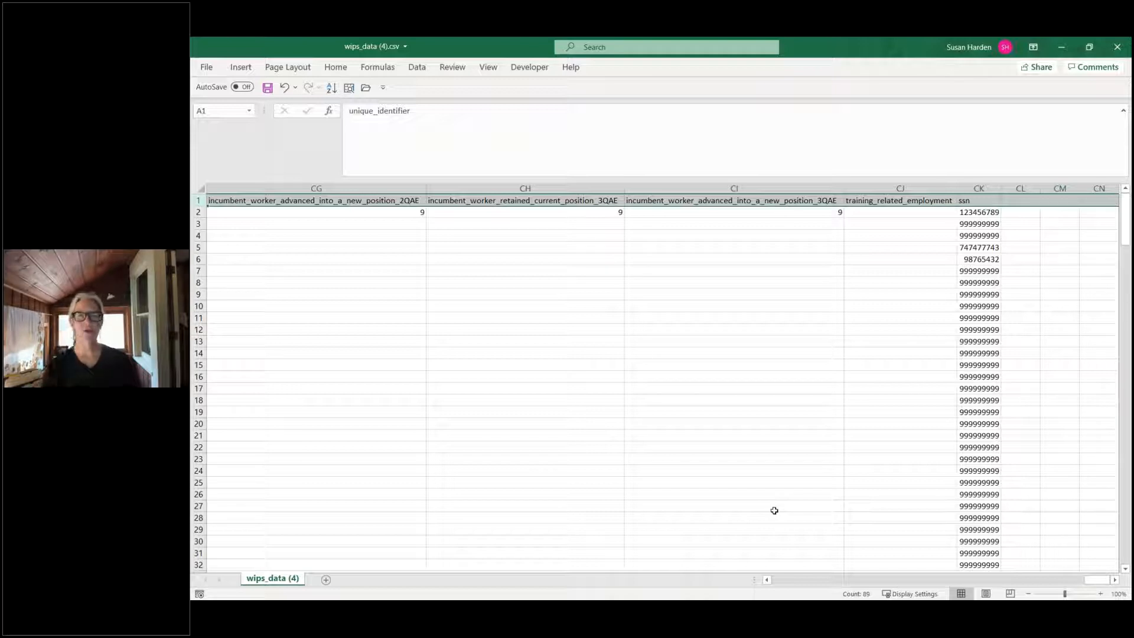
pyautogui.click(1117, 48)
pyautogui.click(661, 340)
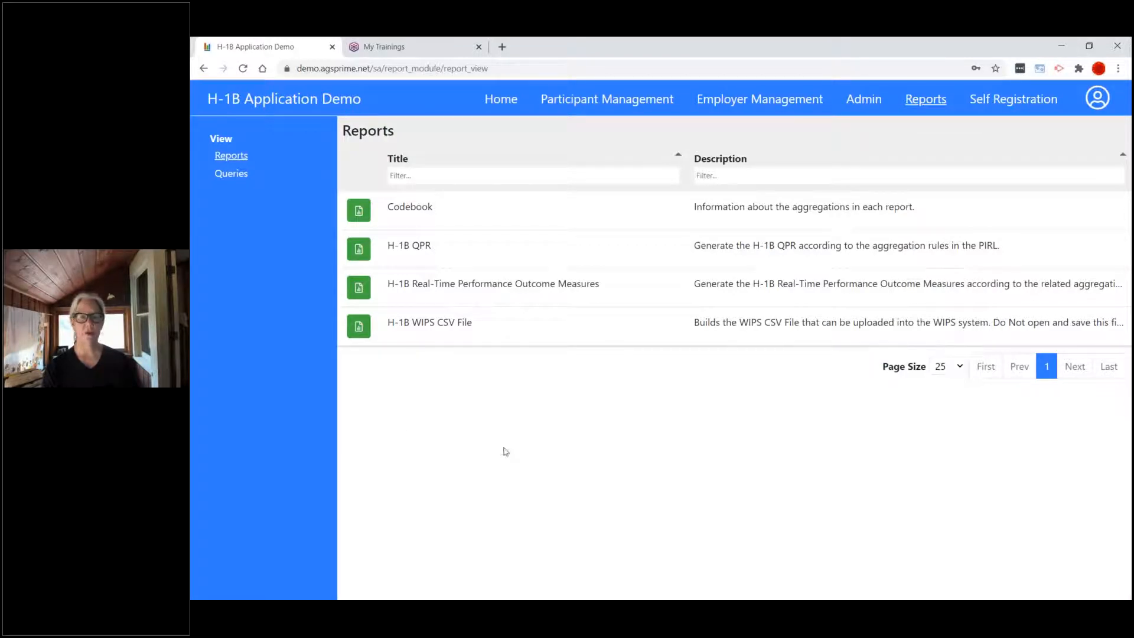
# Step: Launch the H-1B WIPS CSV File report again with H-1B Grant as funding source, calendar year 2020 and Quarter 2
pyautogui.click(358, 326)
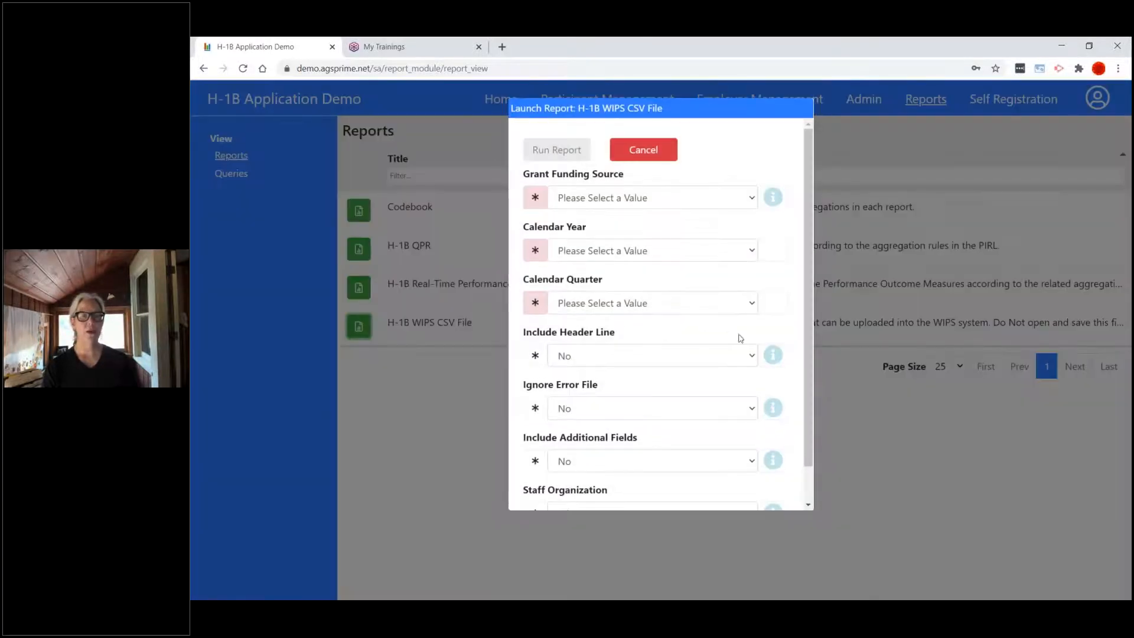
pyautogui.click(750, 197)
pyautogui.click(717, 229)
pyautogui.click(752, 247)
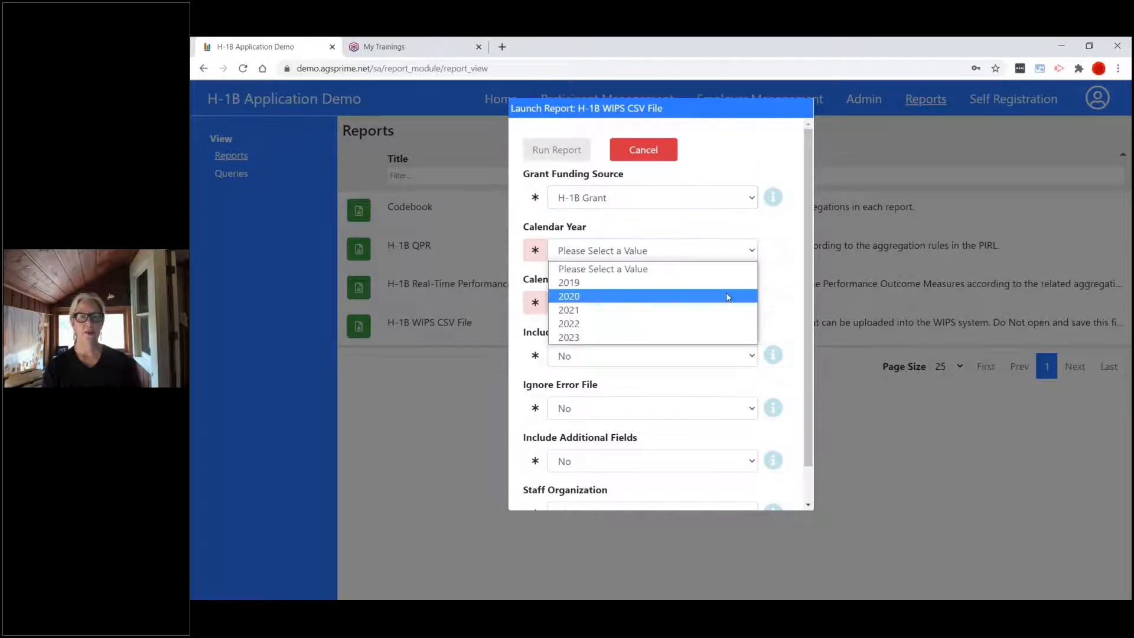
pyautogui.click(729, 296)
pyautogui.click(754, 304)
pyautogui.click(726, 349)
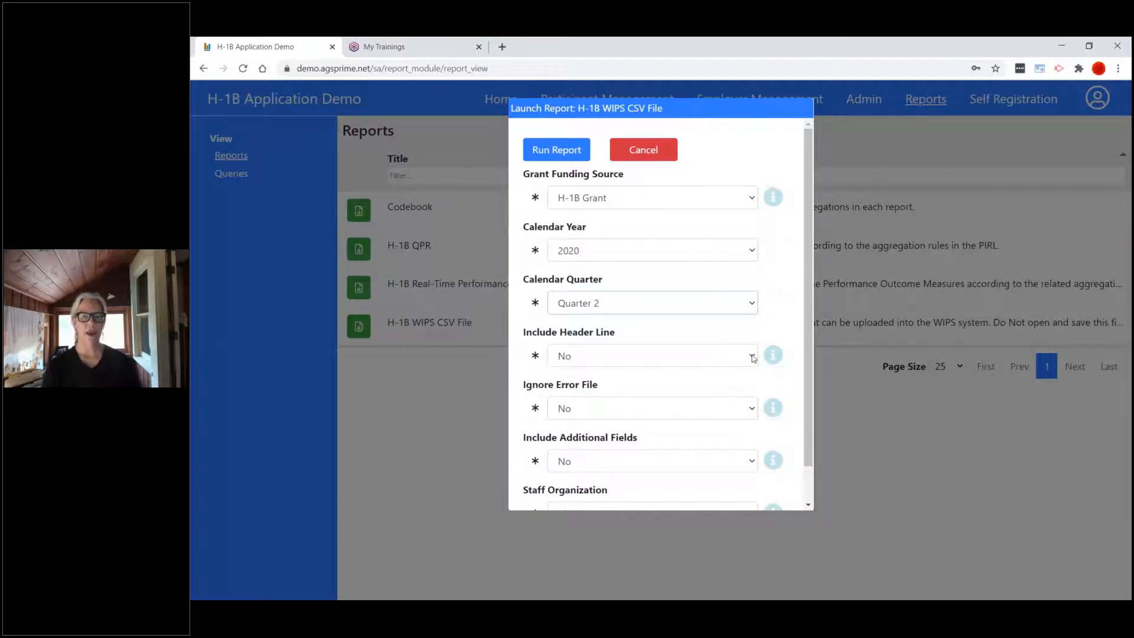
pyautogui.click(753, 408)
pyautogui.click(728, 454)
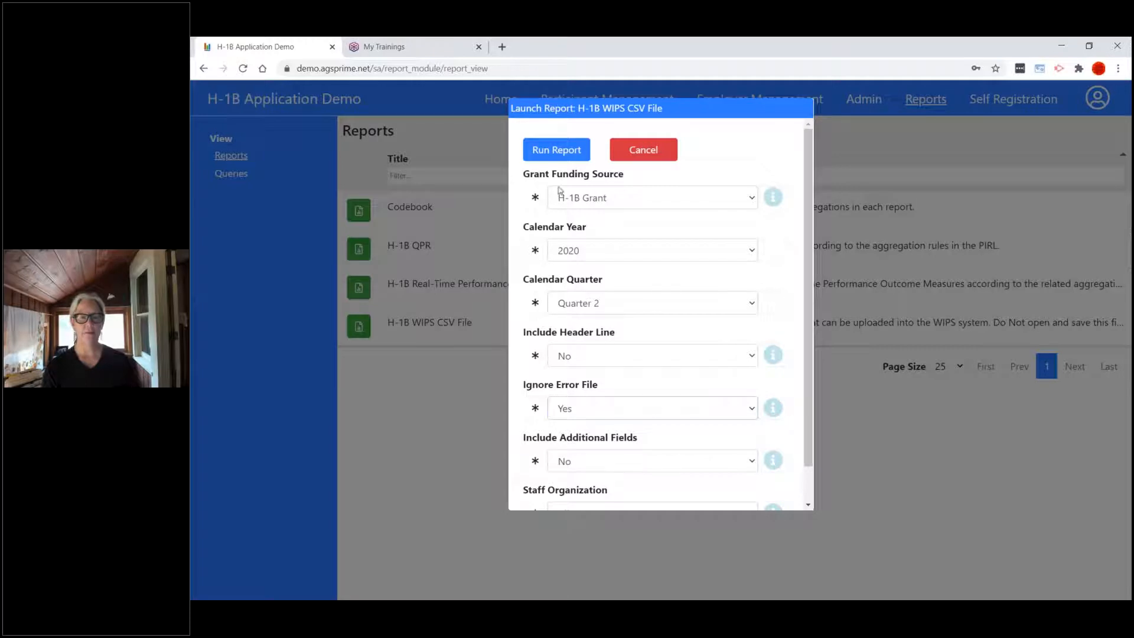
pyautogui.click(754, 409)
pyautogui.click(676, 440)
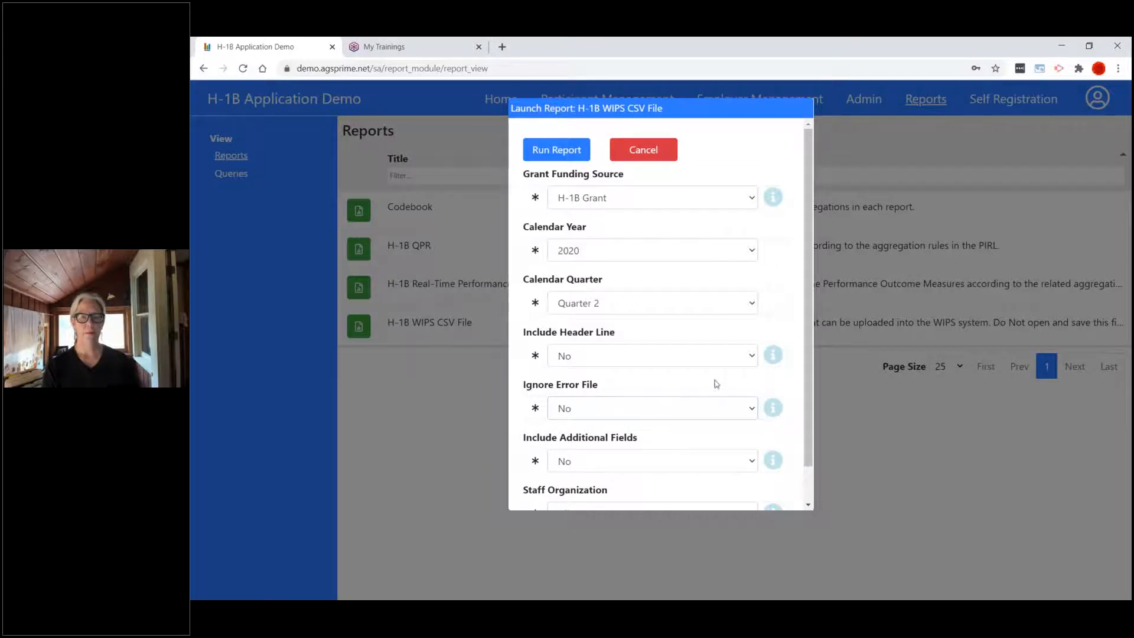
# Step: Run the report, save the output as wips_data (5).csv in Downloads and open it in Excel
pyautogui.click(553, 150)
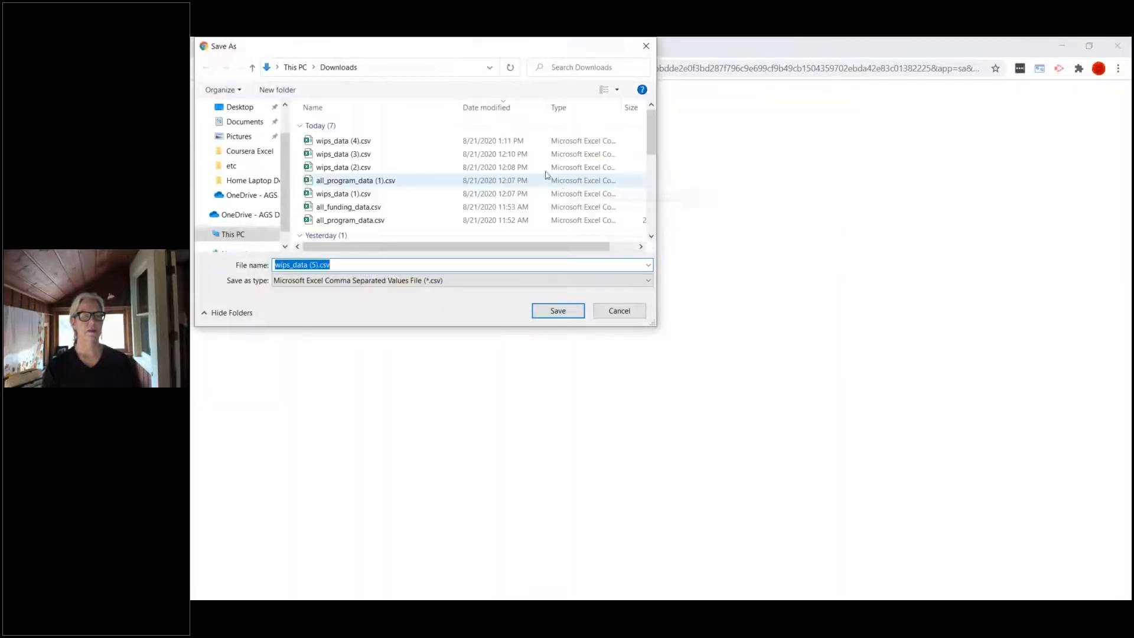
pyautogui.click(551, 316)
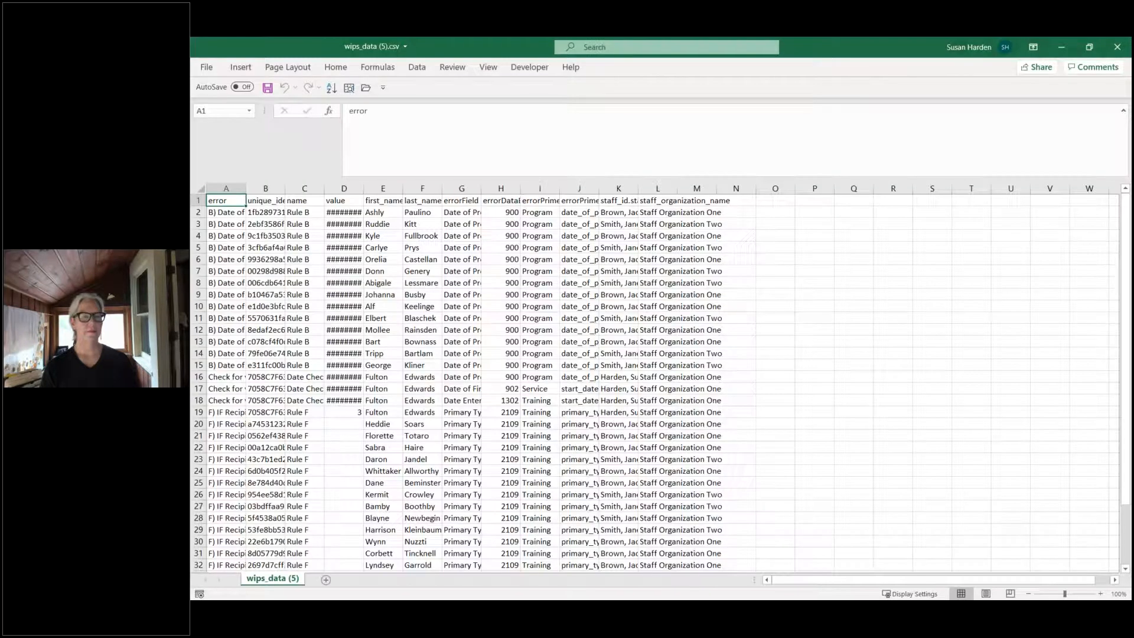
# Step: Autofit the width of all columns in wips_data (5).csv to their contents
pyautogui.click(200, 190)
pyautogui.doubleClick(245, 188)
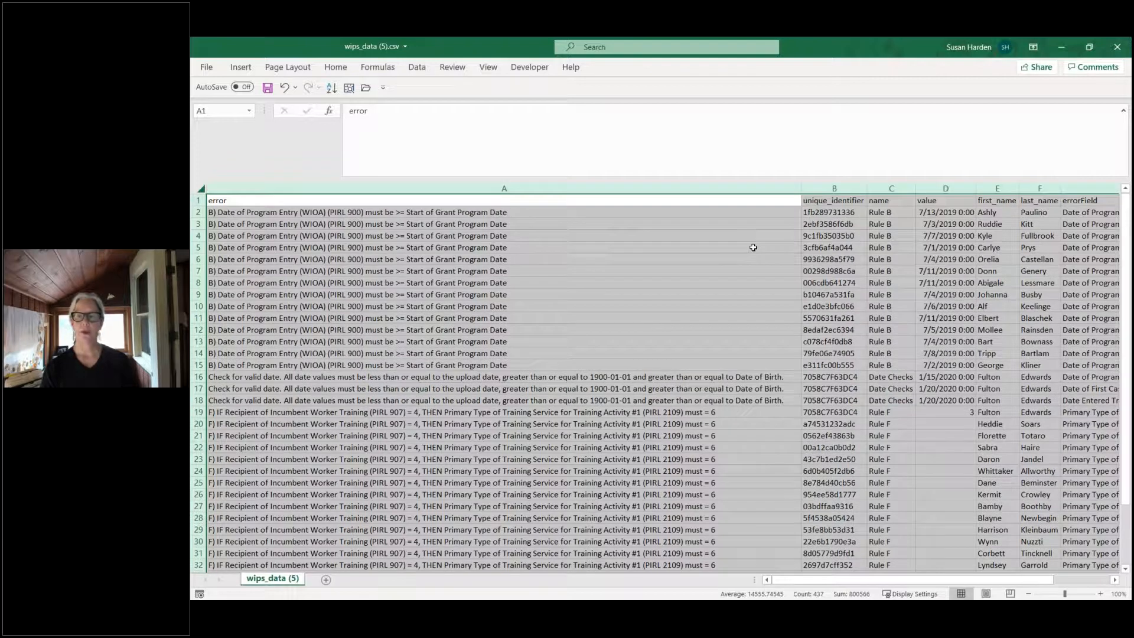
pyautogui.click(753, 247)
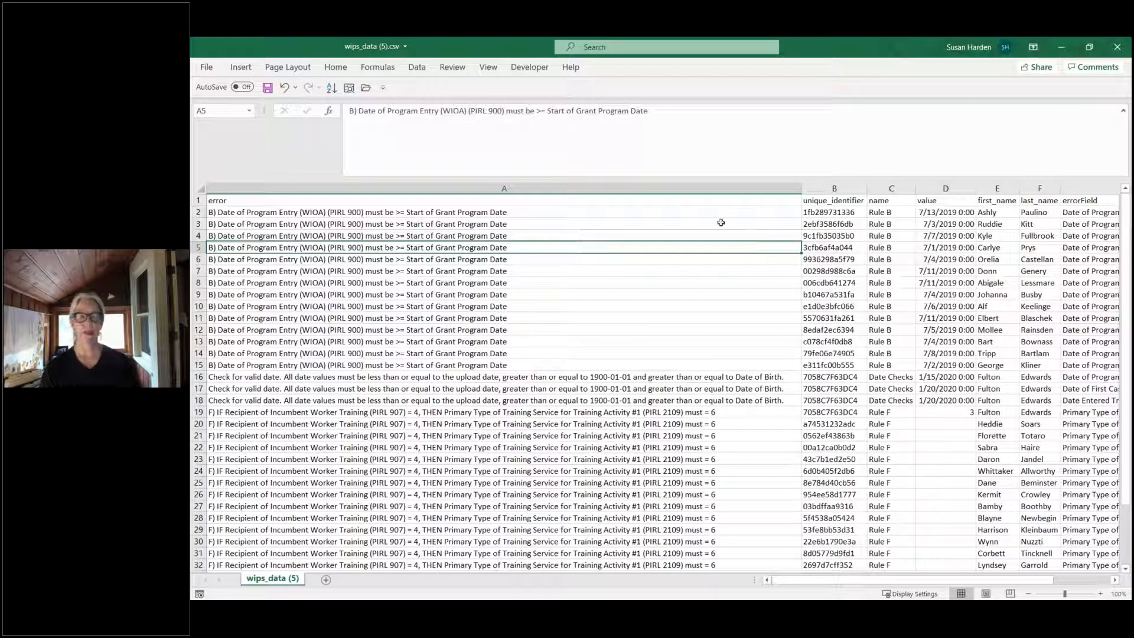
# Step: Highlight the header row of the error file to examine its field names, and select the error column's heading cell
pyautogui.click(209, 200)
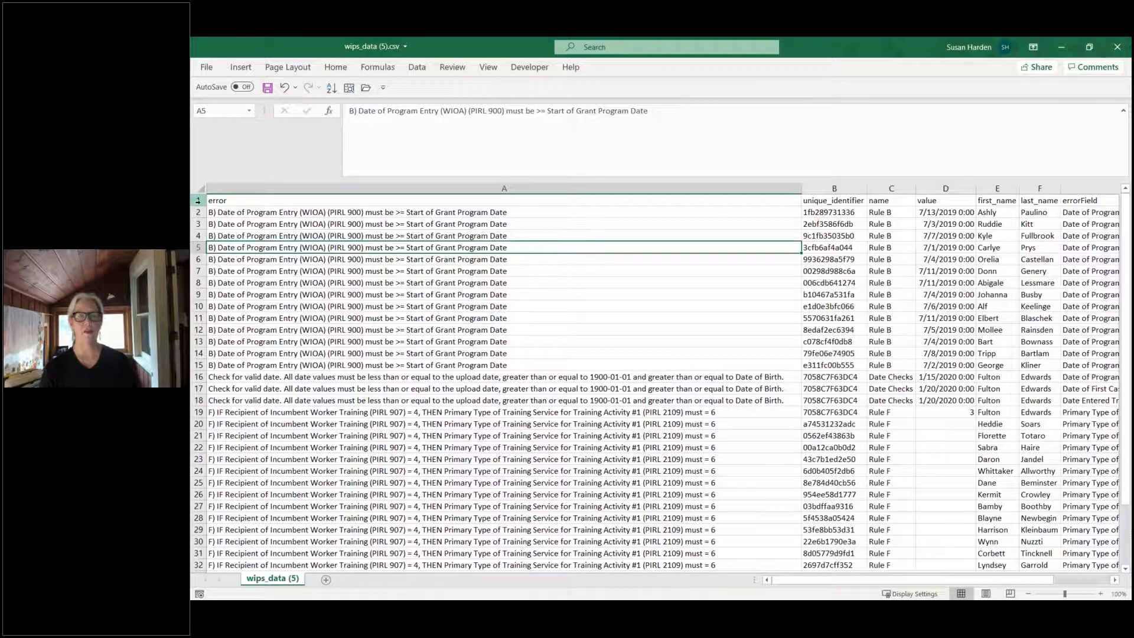
pyautogui.hotkey('ctrl', 'shift', 'Right')
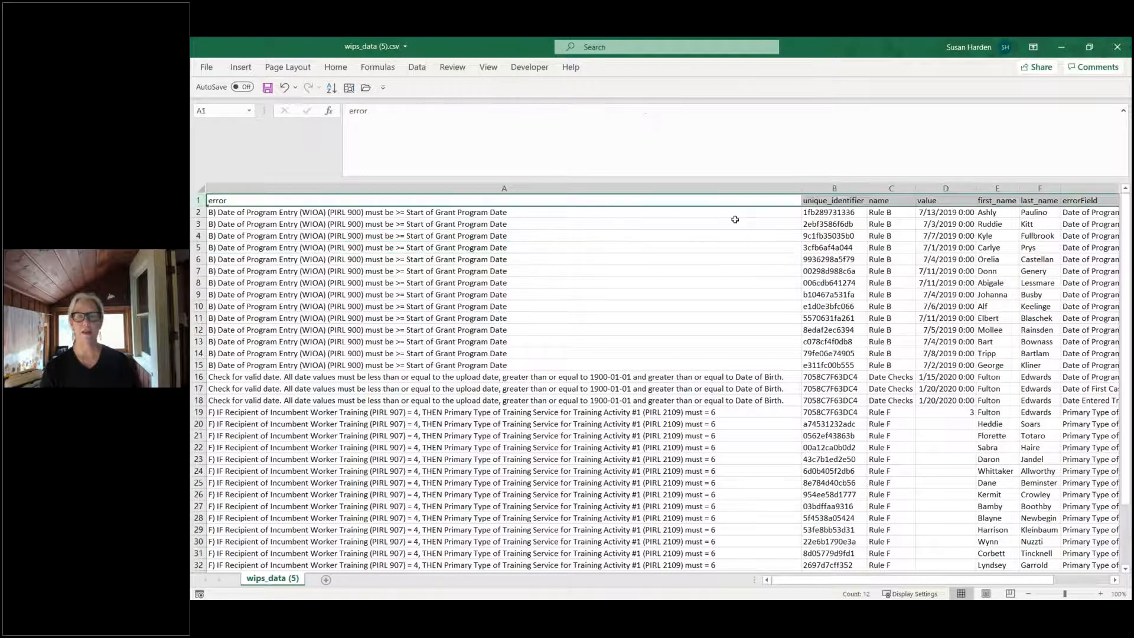
pyautogui.click(522, 202)
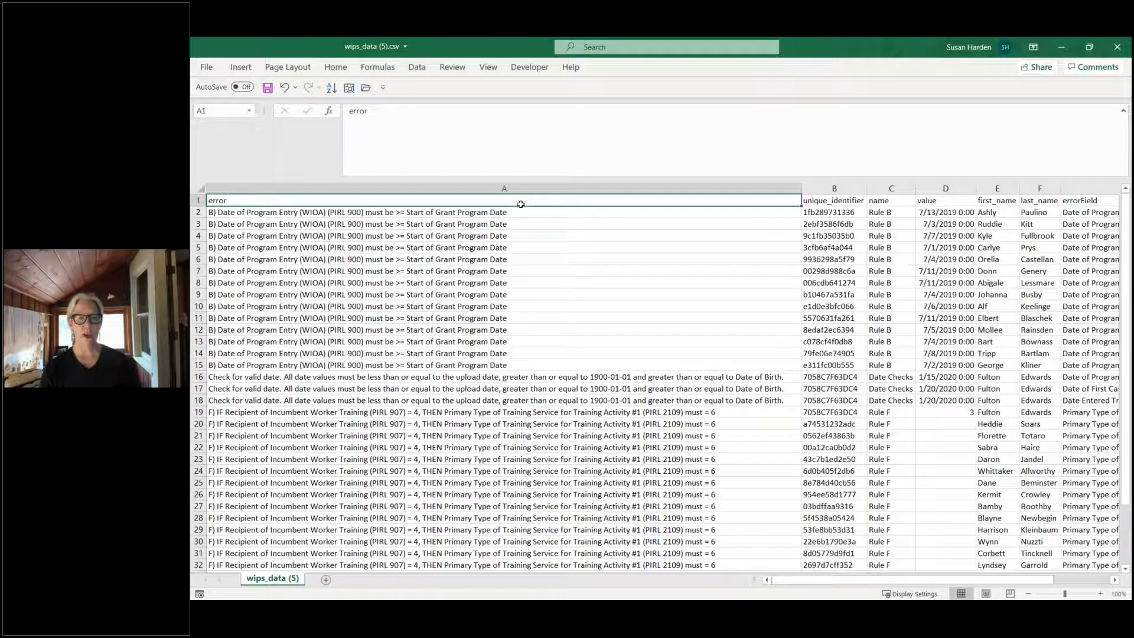
# Step: Highlight row 16, the first Date Checks error, to examine its valid-date error description and identifier
pyautogui.click(496, 233)
pyautogui.click(536, 378)
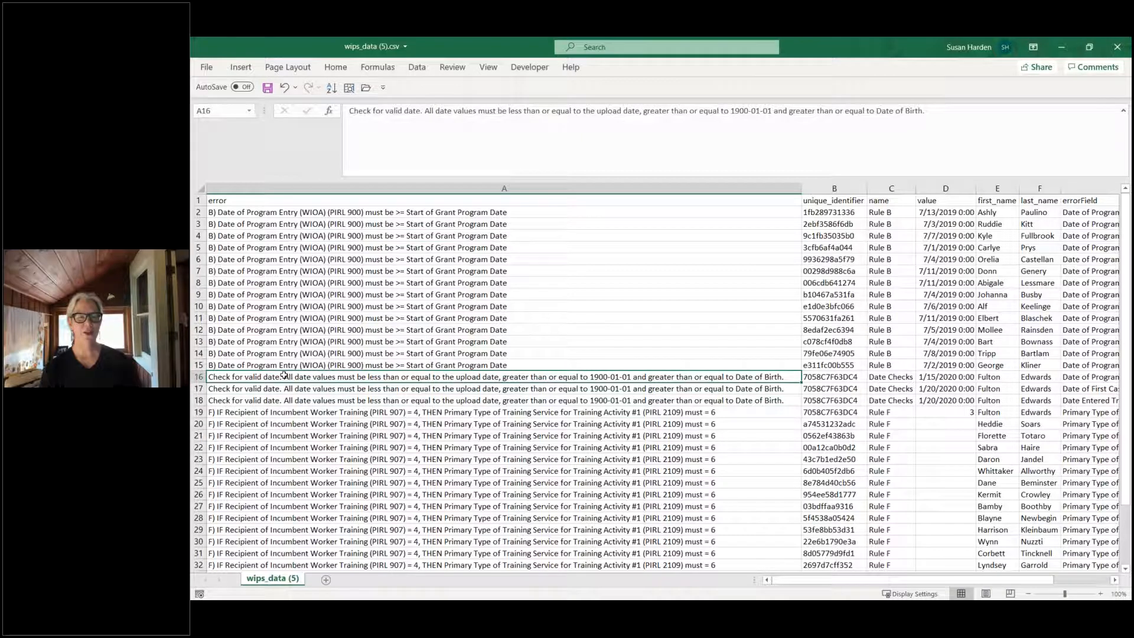
pyautogui.click(198, 376)
pyautogui.moveTo(807, 581); pyautogui.dragTo(832, 582)
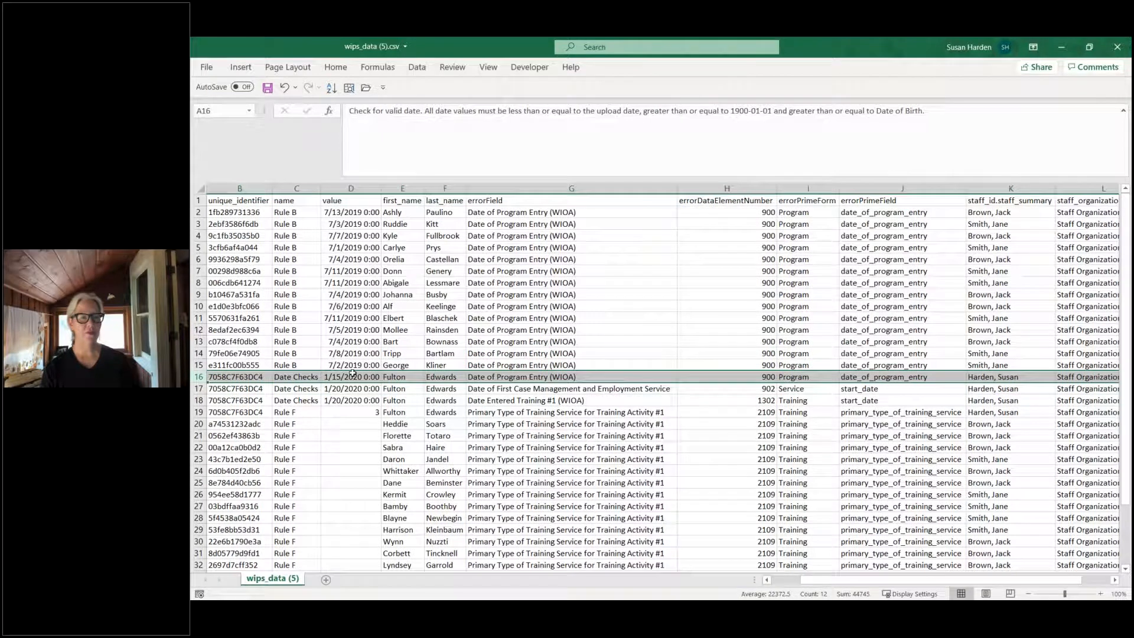
# Step: Examine row 16's participant name, value, error field, data element number, form, form field and responsible staff member cells
pyautogui.moveTo(395, 378); pyautogui.dragTo(444, 378)
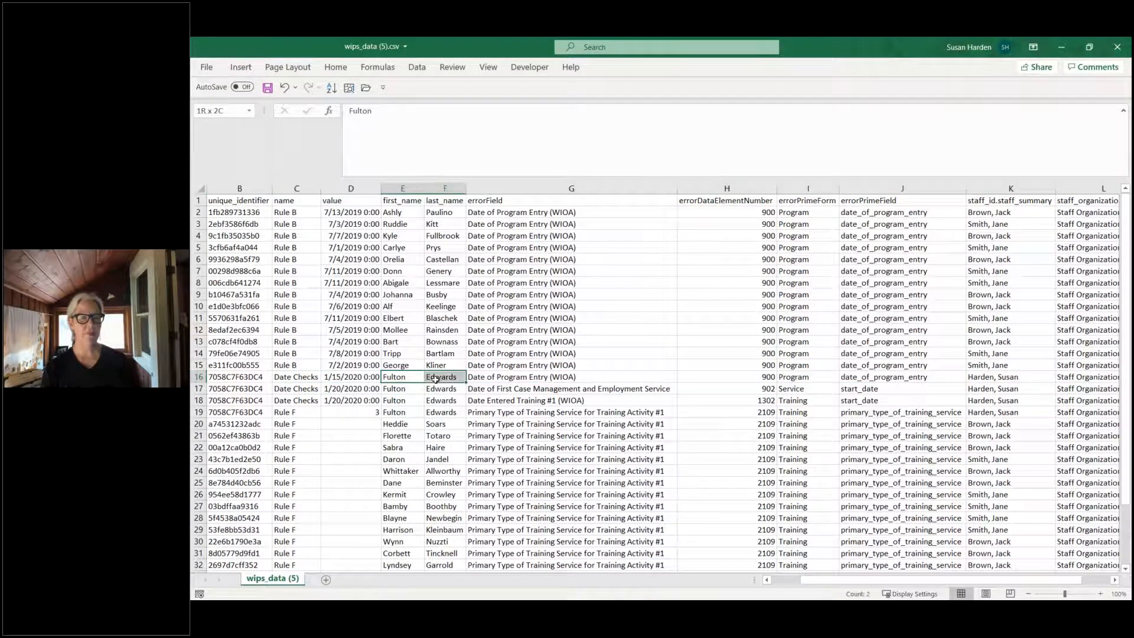
pyautogui.click(351, 377)
pyautogui.click(520, 378)
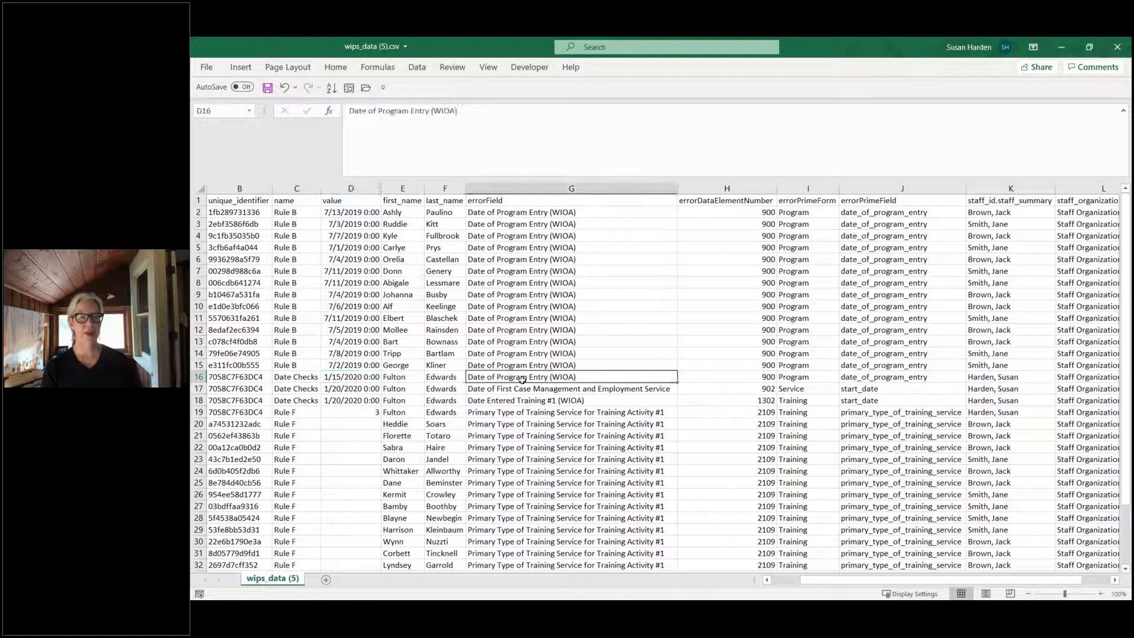
pyautogui.click(730, 381)
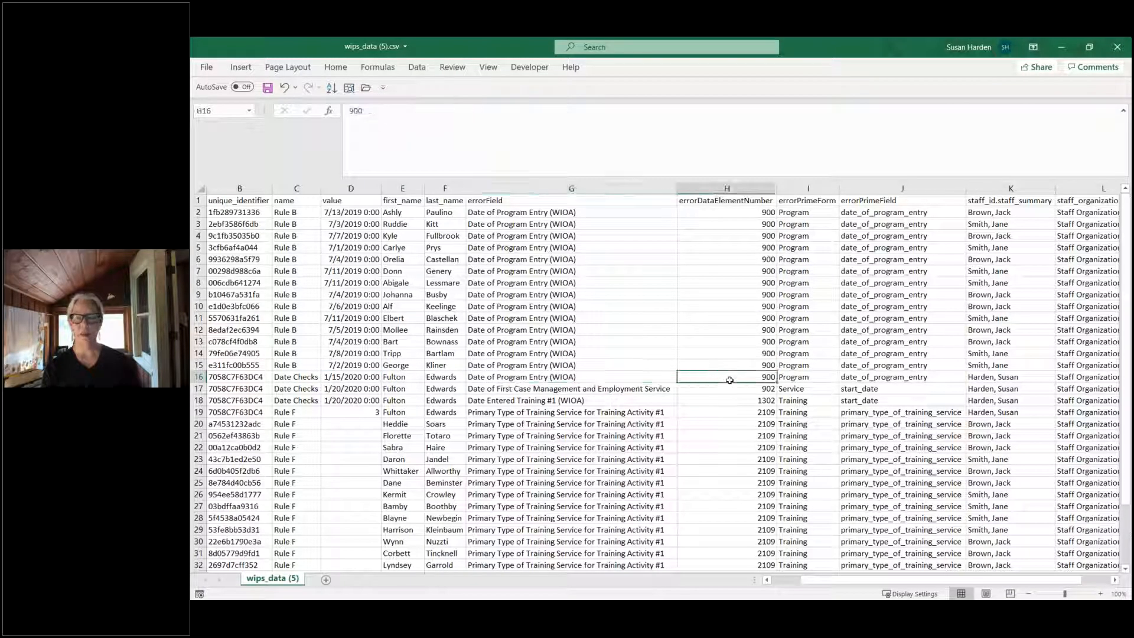
pyautogui.click(809, 380)
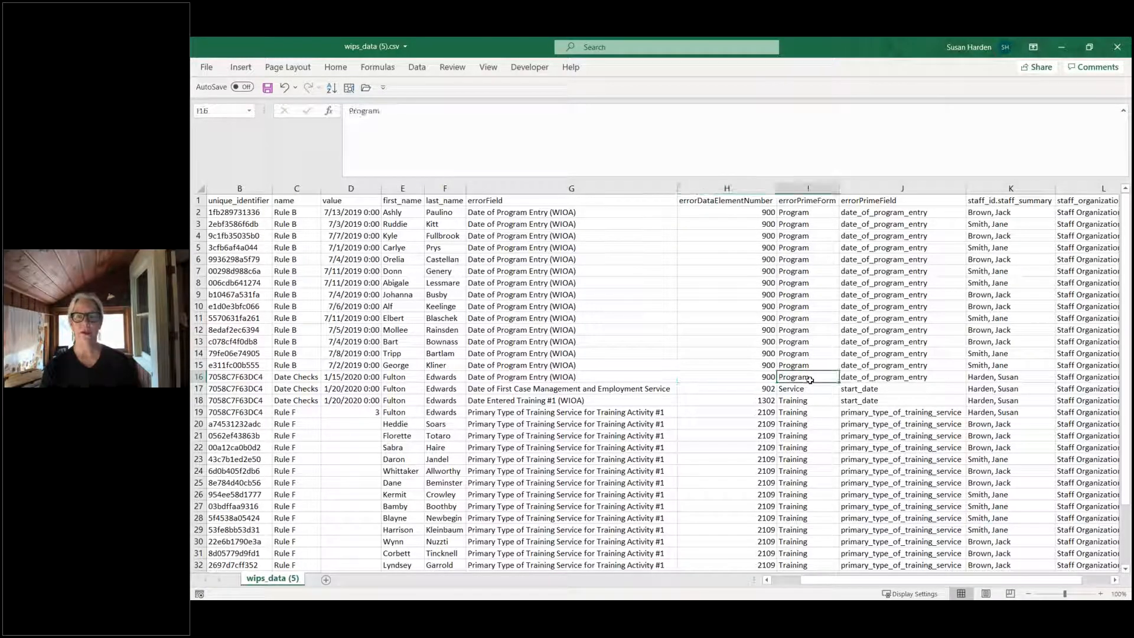
pyautogui.click(866, 380)
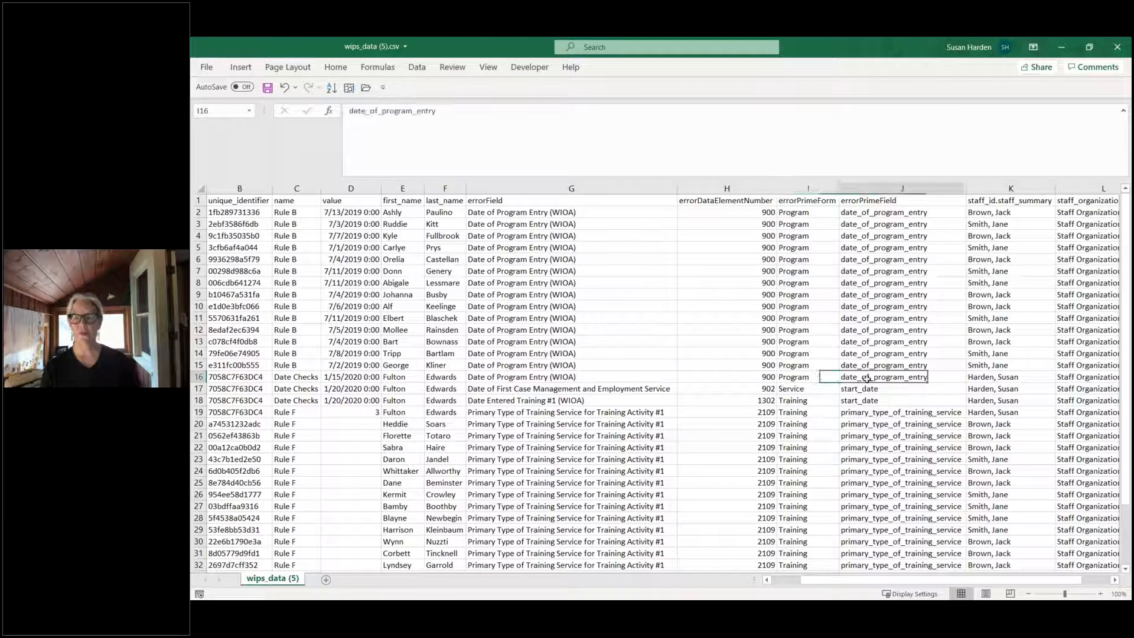
pyautogui.click(989, 379)
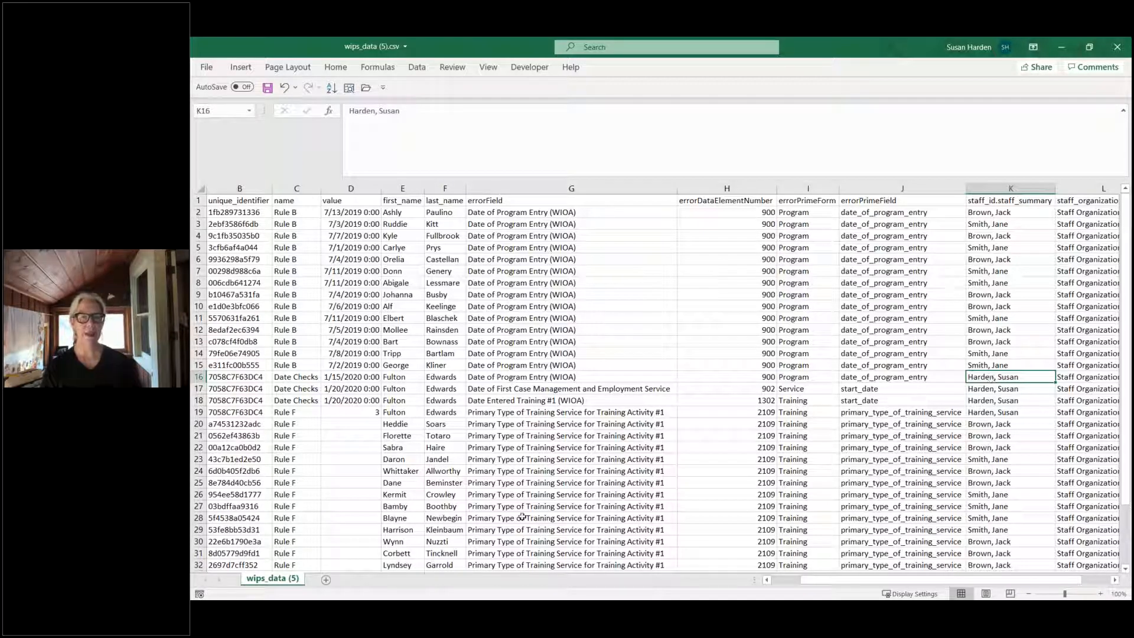
# Step: Close wips_data (5).csv and return to the Reports page
pyautogui.moveTo(885, 580); pyautogui.dragTo(855, 580)
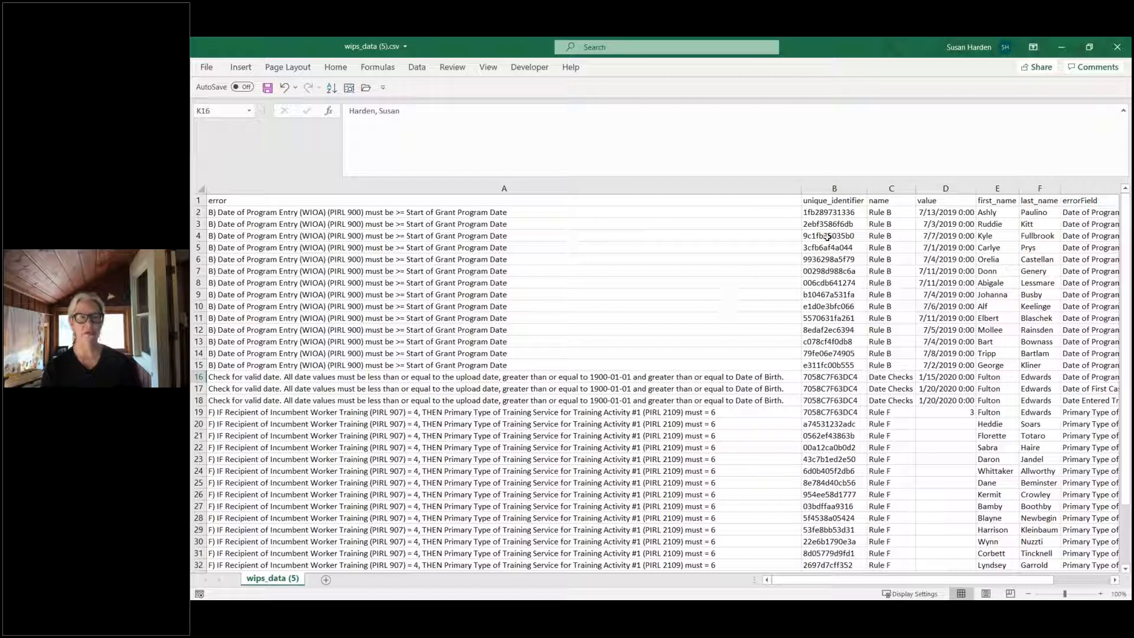
pyautogui.click(1116, 46)
pyautogui.click(655, 342)
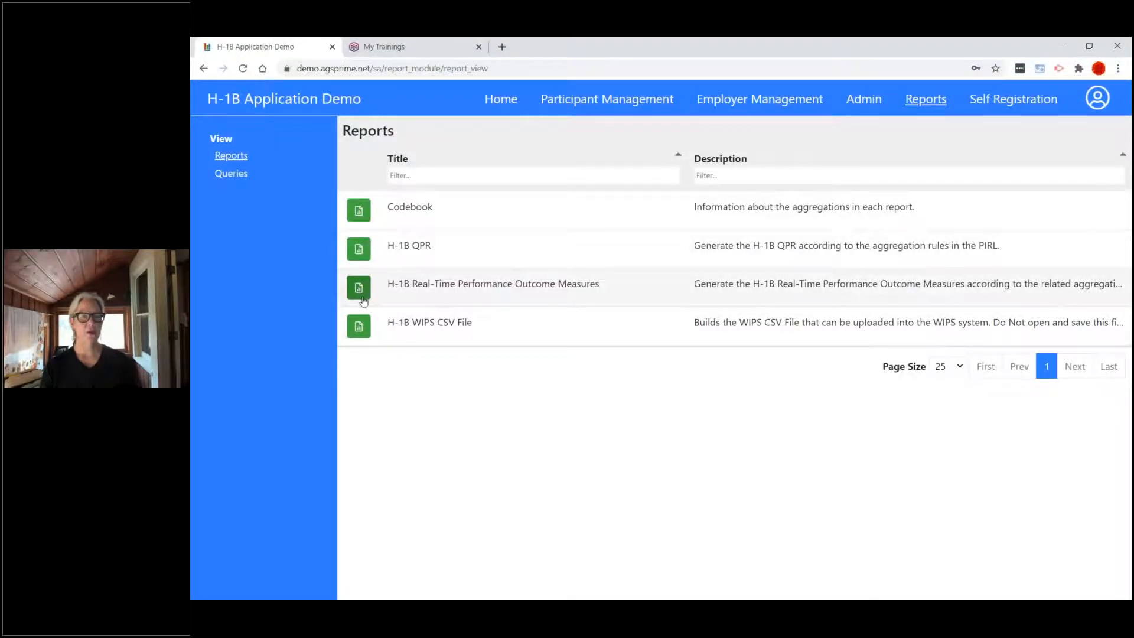
# Step: Launch the H-1B QPR report with H-1B Grant as funding source, calendar year 2020 and Quarter 2
pyautogui.click(359, 249)
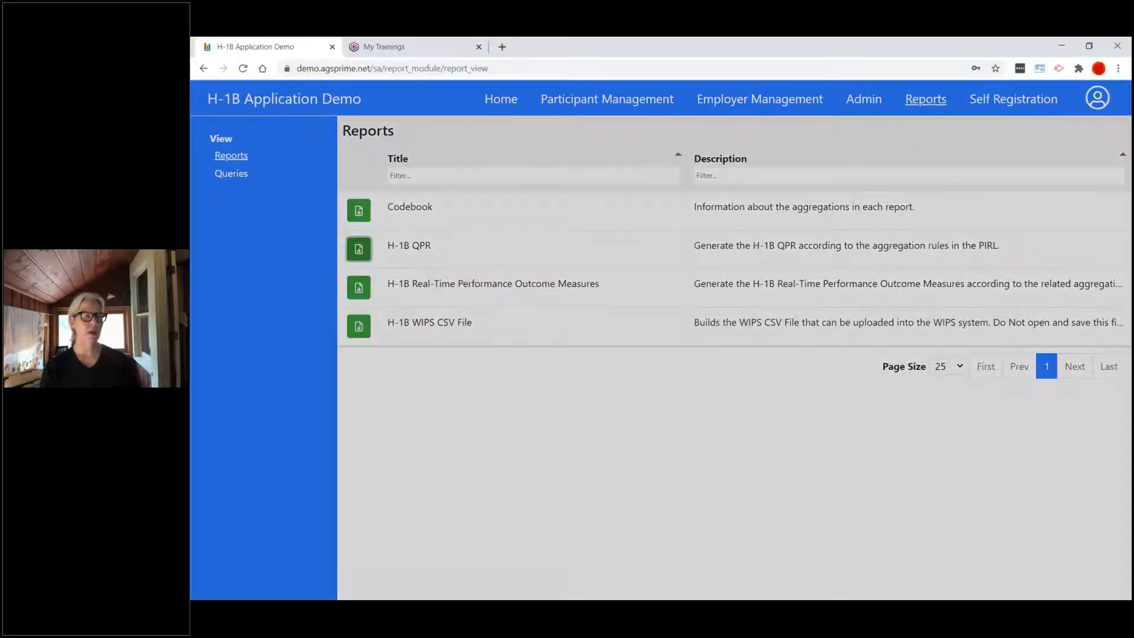
pyautogui.click(760, 197)
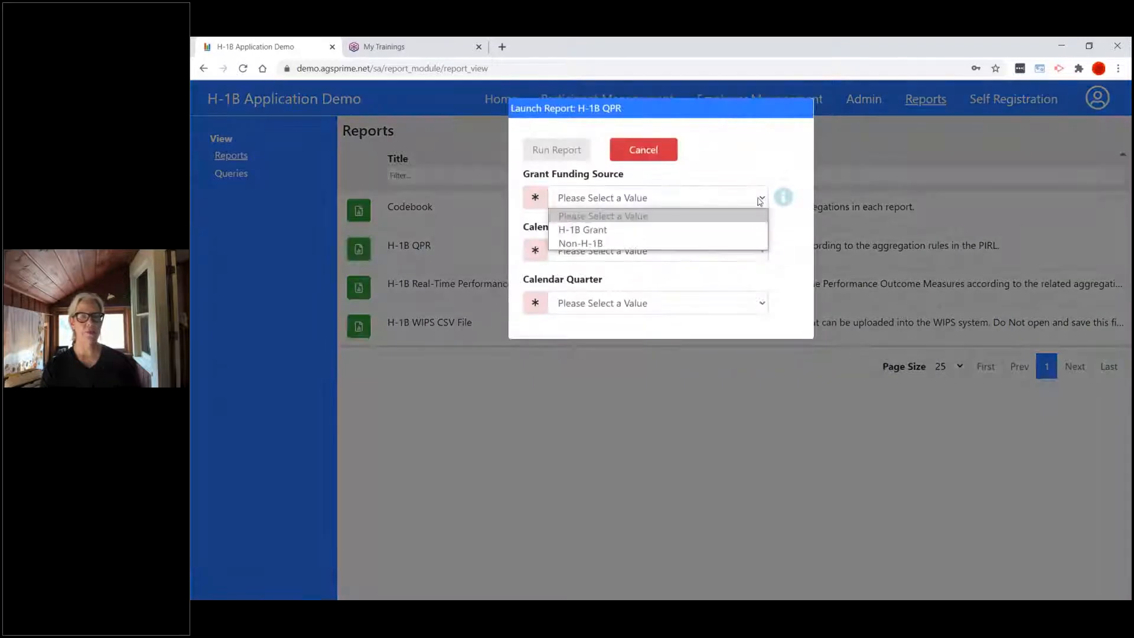
pyautogui.click(736, 232)
pyautogui.click(763, 250)
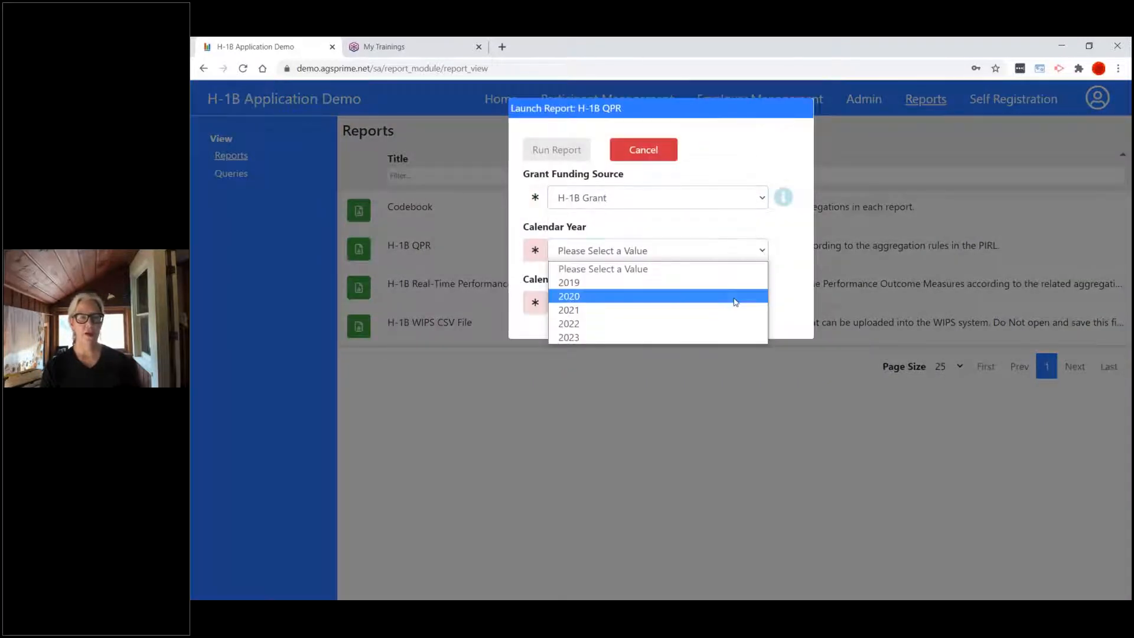
pyautogui.click(734, 299)
pyautogui.click(761, 303)
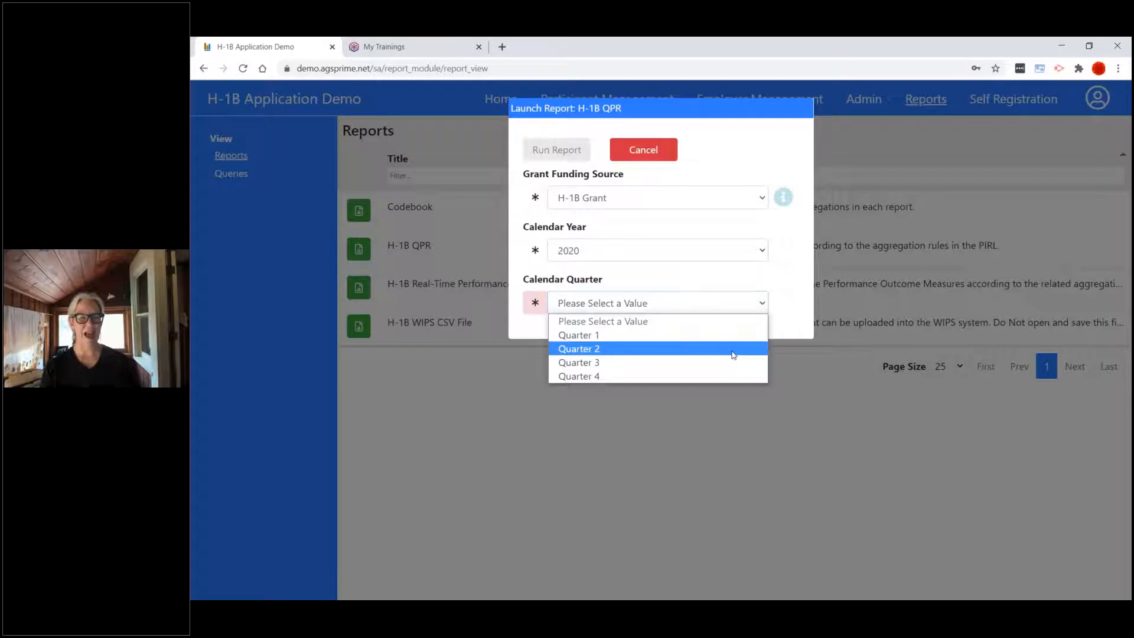
pyautogui.click(734, 349)
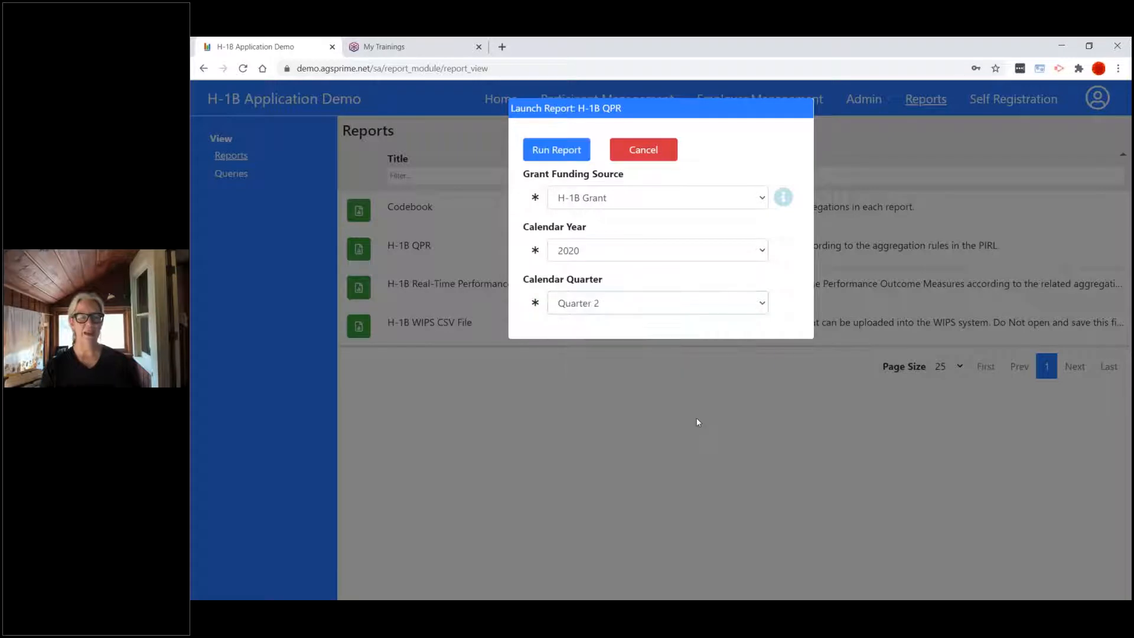
# Step: Run the QPR report, save it as wips_qpr (3).xlsx in Downloads, and open it in Excel with editing enabled
pyautogui.click(562, 152)
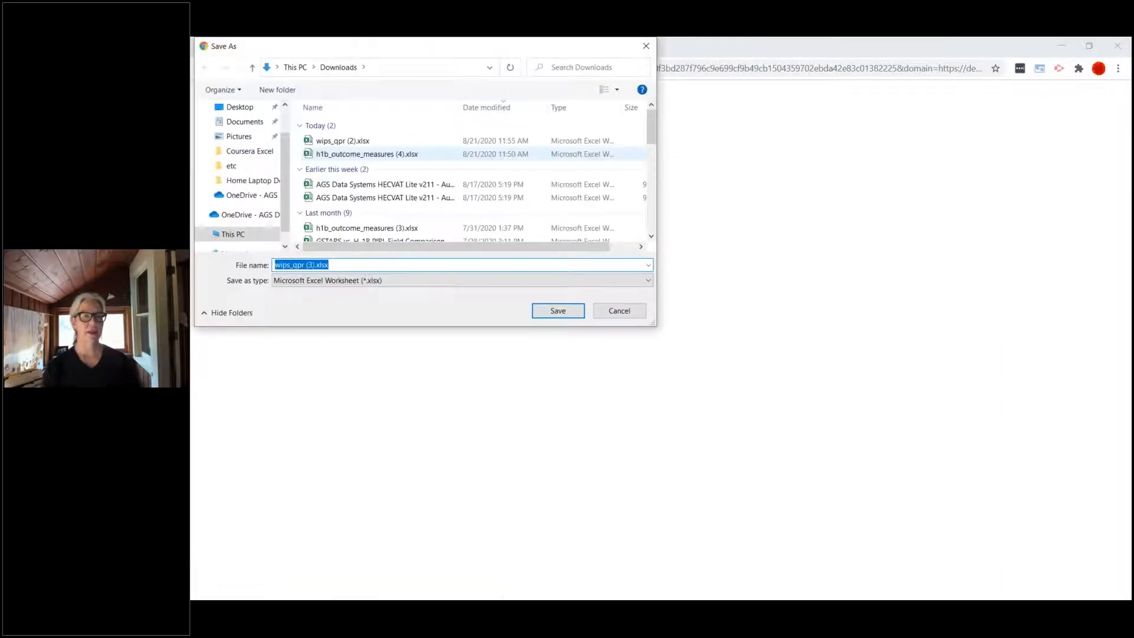
pyautogui.click(558, 311)
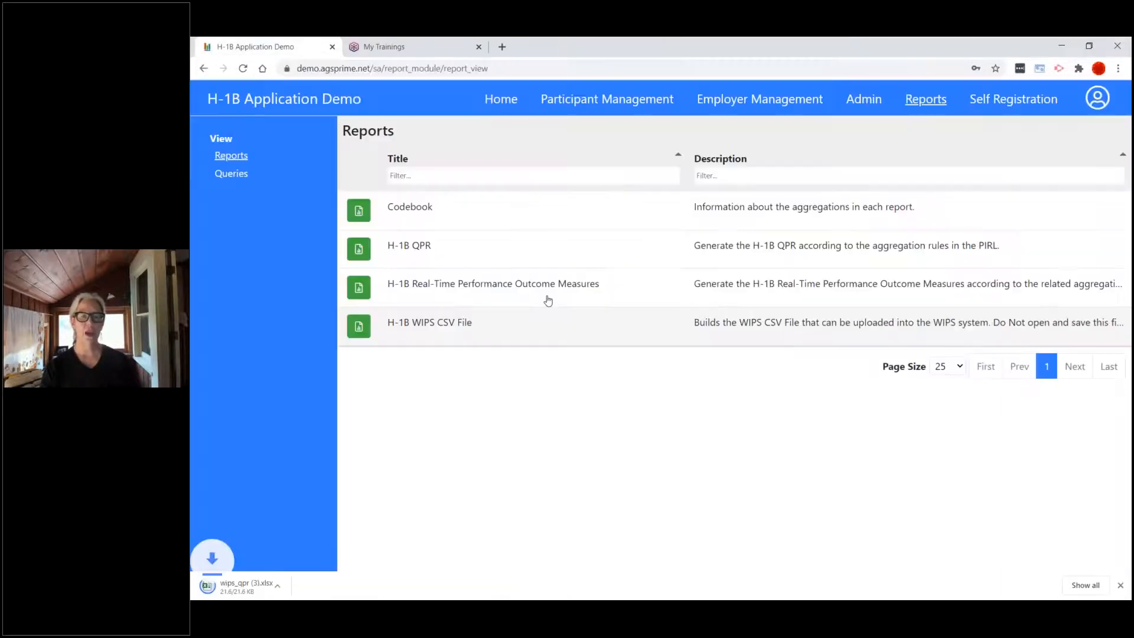
pyautogui.click(251, 590)
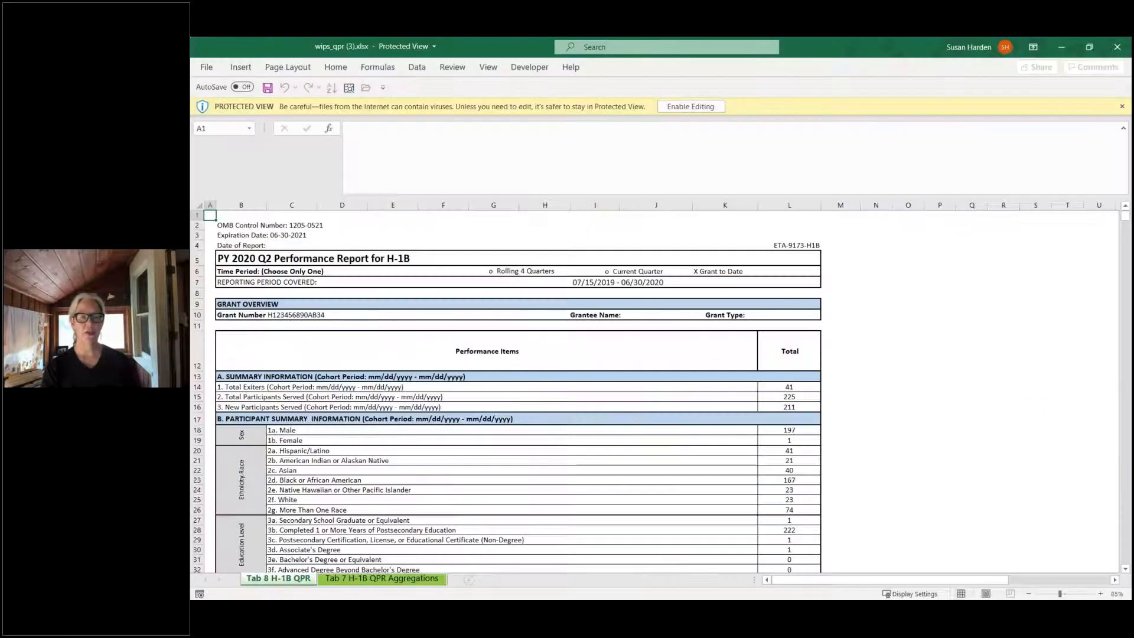
pyautogui.click(691, 106)
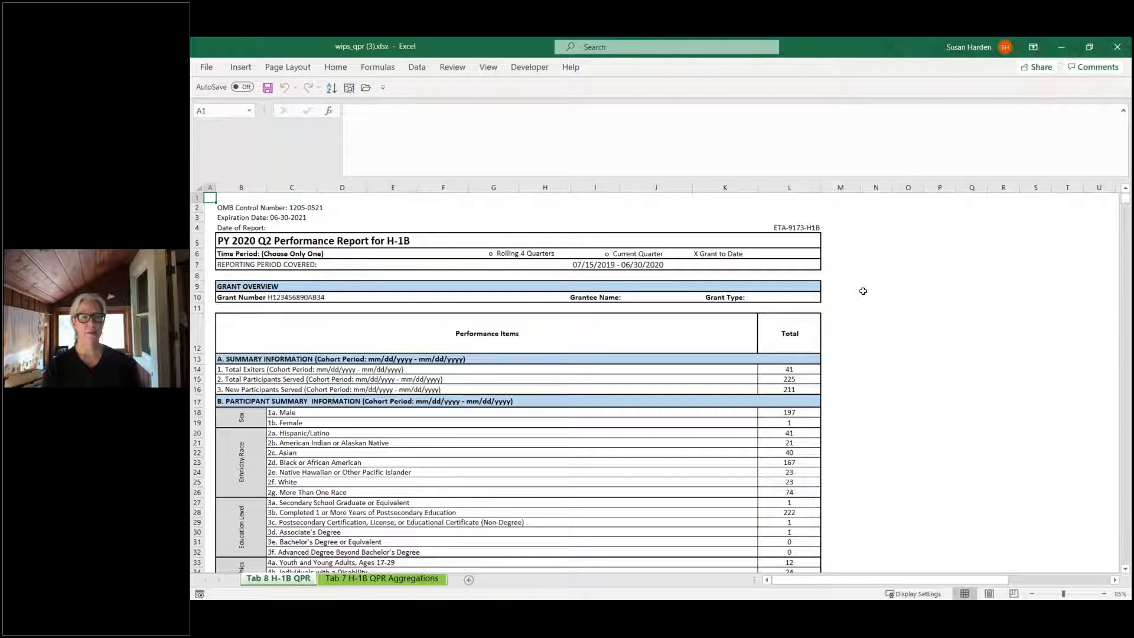
# Step: Examine the Tab 8 H-1B QPR sheet from the grant overview through the employer effectiveness section, then close the workbook
pyautogui.scroll(-1, 863, 291)
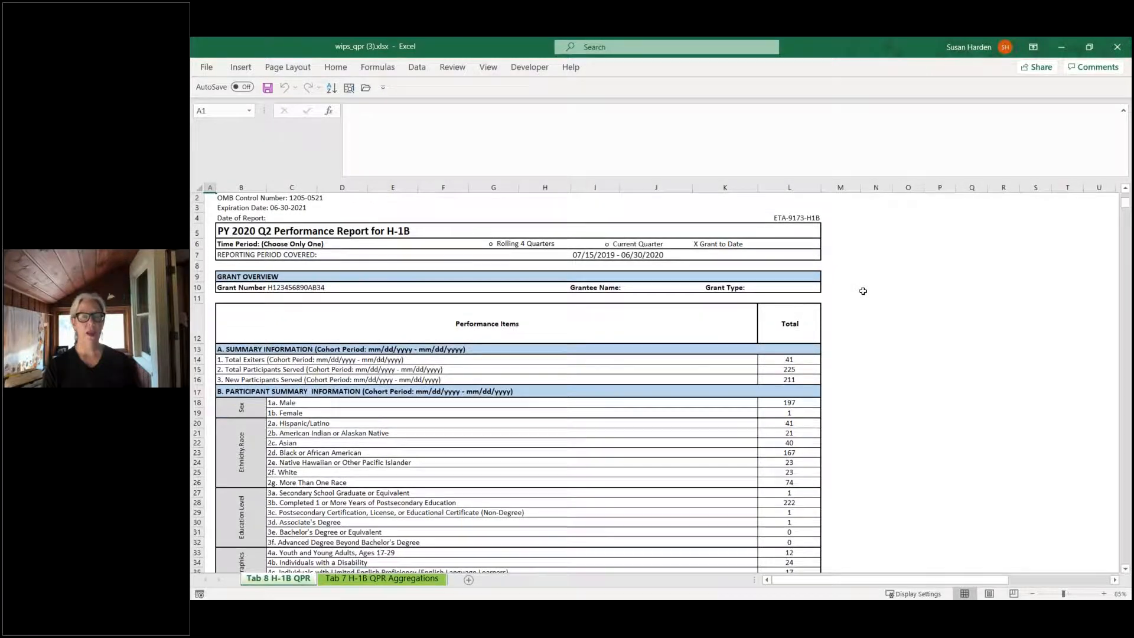
pyautogui.scroll(-3, 863, 290)
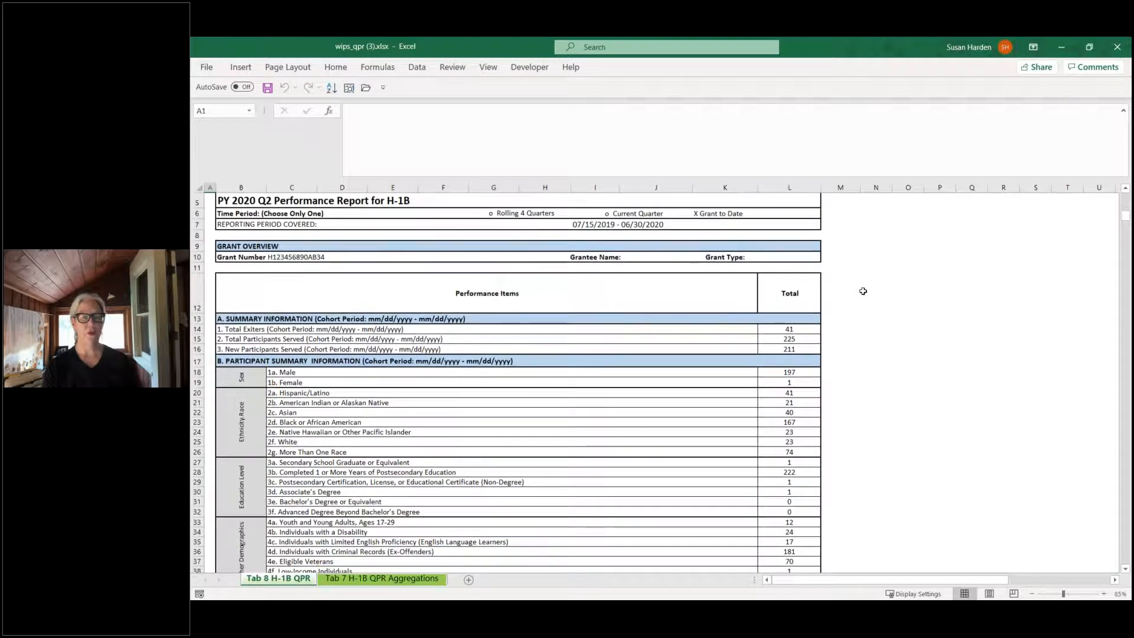
pyautogui.scroll(2, 863, 291)
pyautogui.scroll(3, 879, 289)
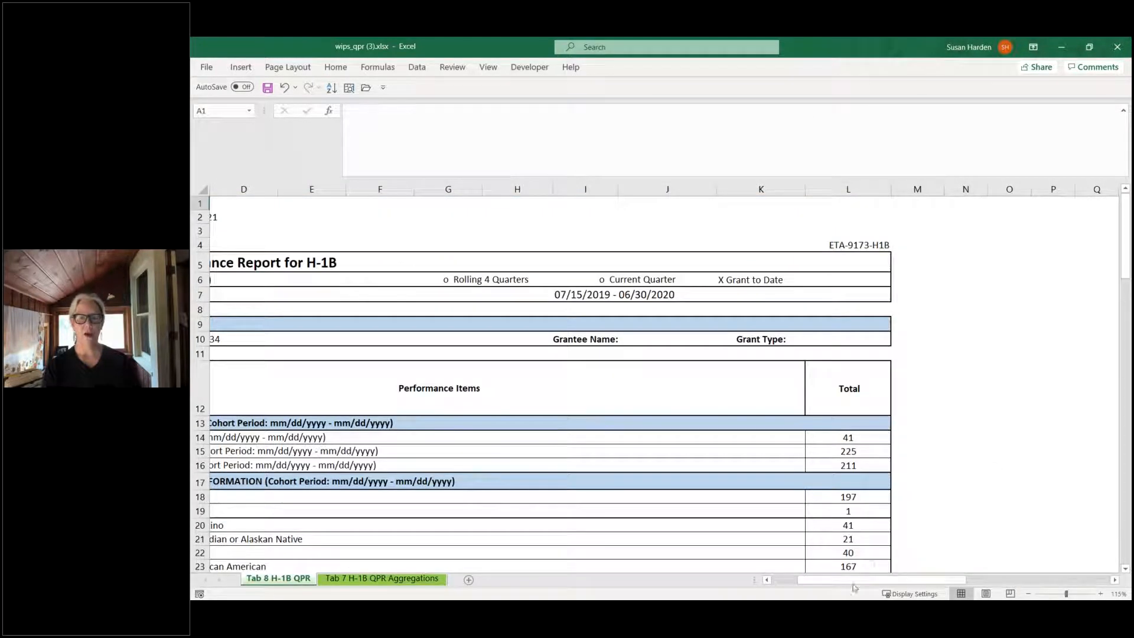
pyautogui.moveTo(854, 588); pyautogui.dragTo(788, 584)
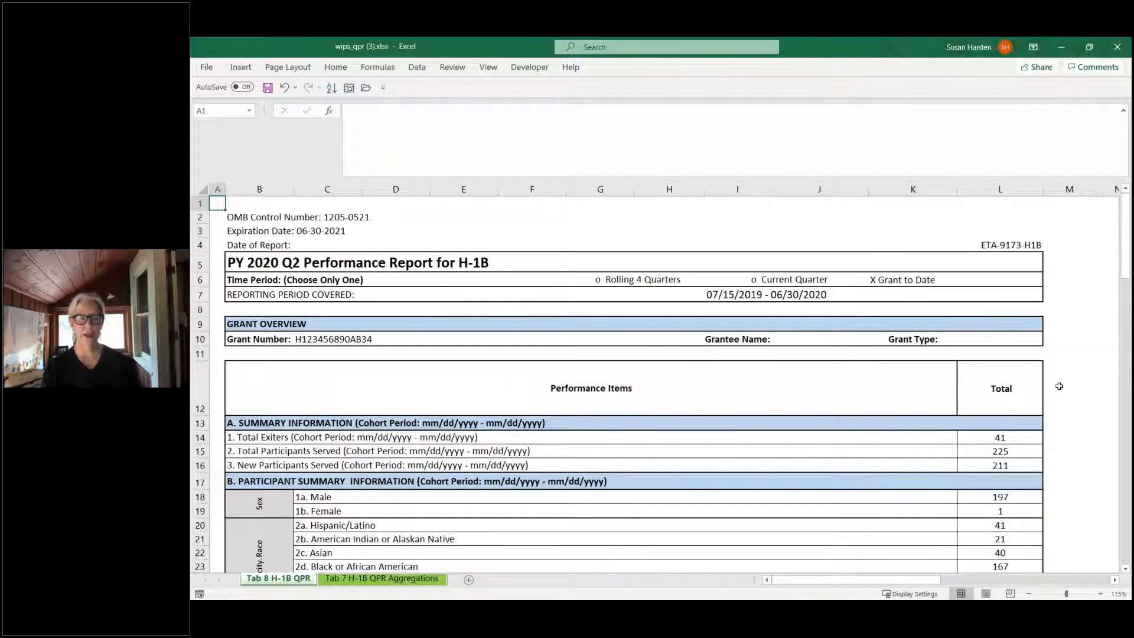
pyautogui.scroll(-4, 1066, 377)
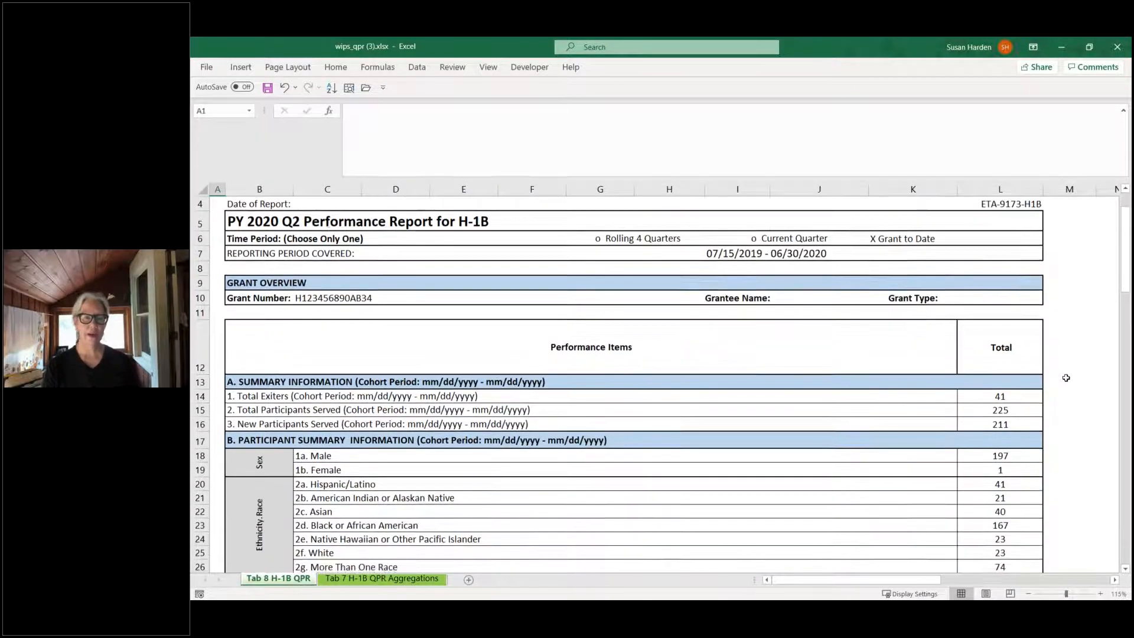
pyautogui.scroll(-5, 1066, 377)
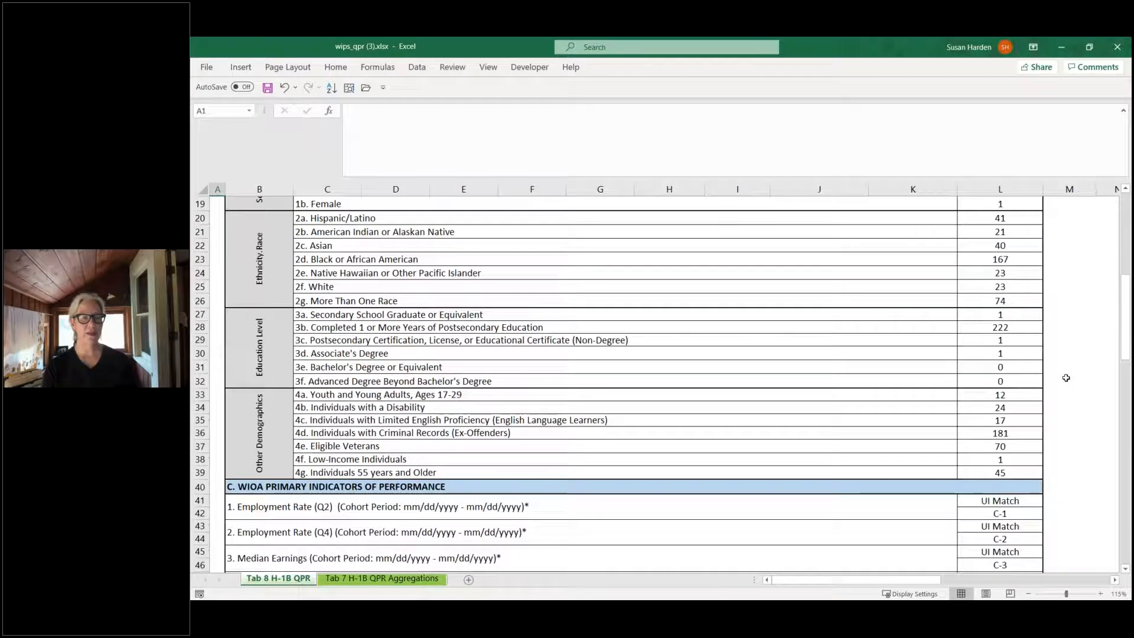
pyautogui.scroll(-5, 1066, 377)
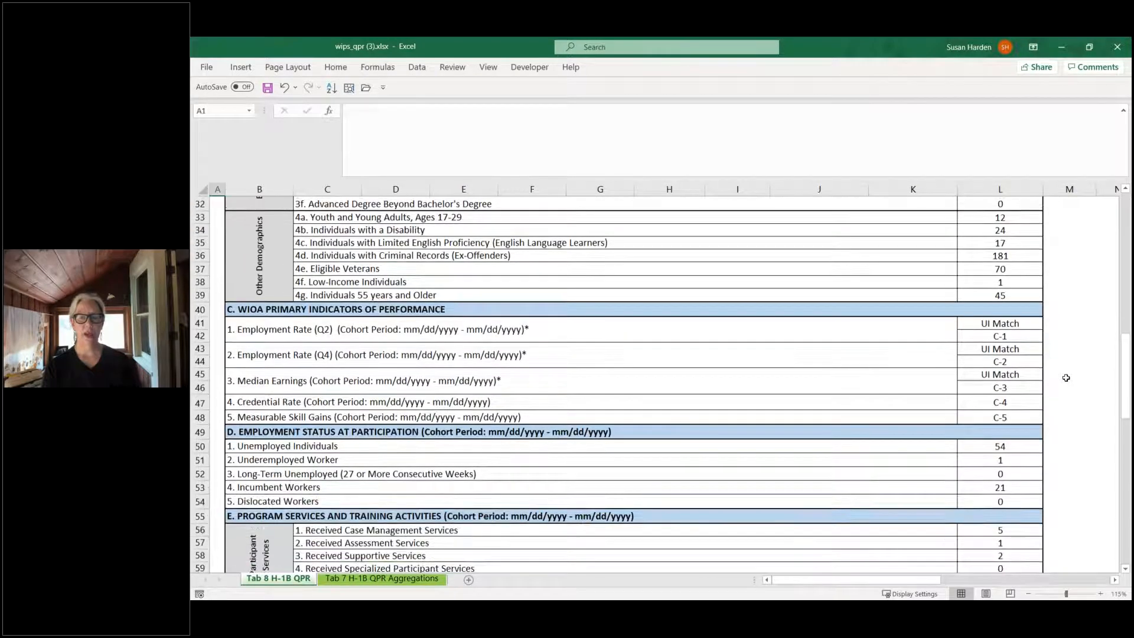
pyautogui.scroll(-5, 1065, 377)
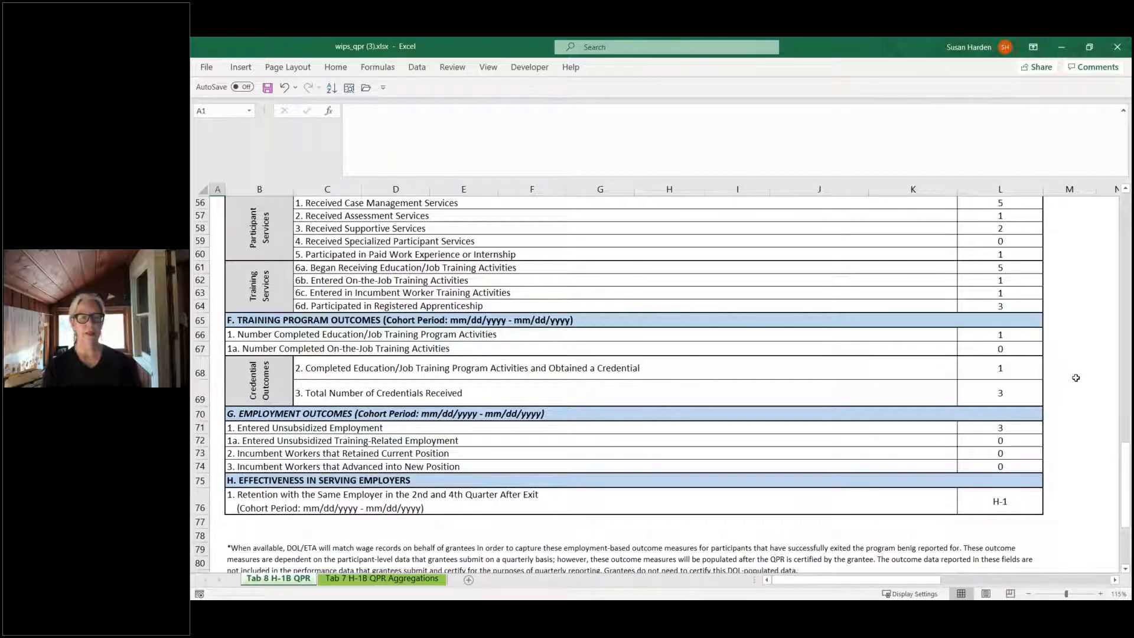
pyautogui.scroll(17, 1075, 377)
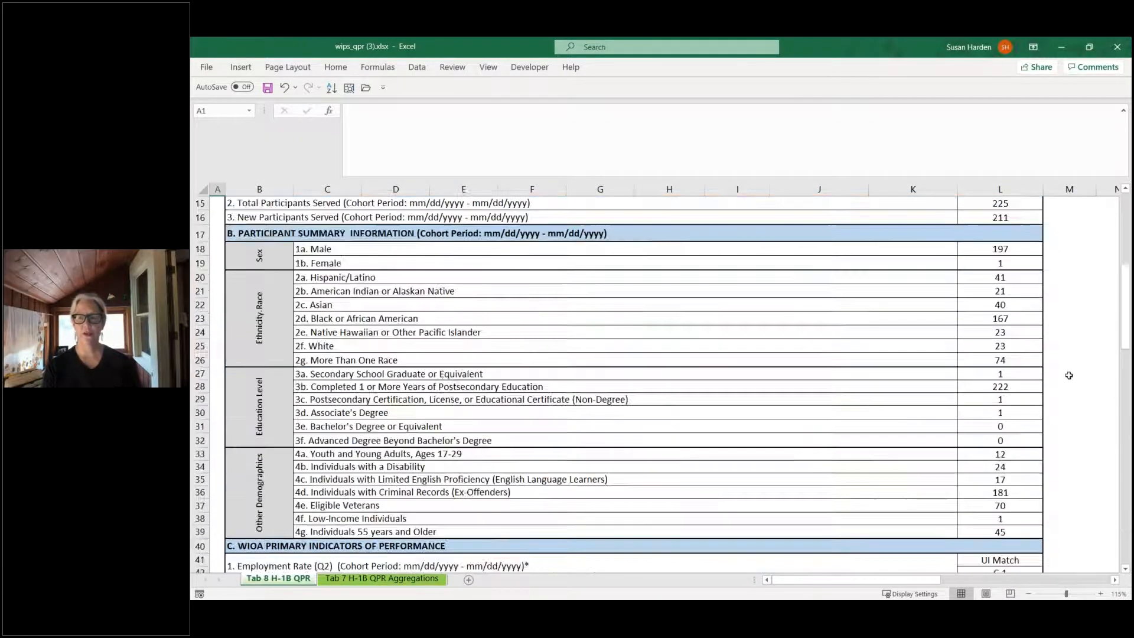
pyautogui.click(1117, 46)
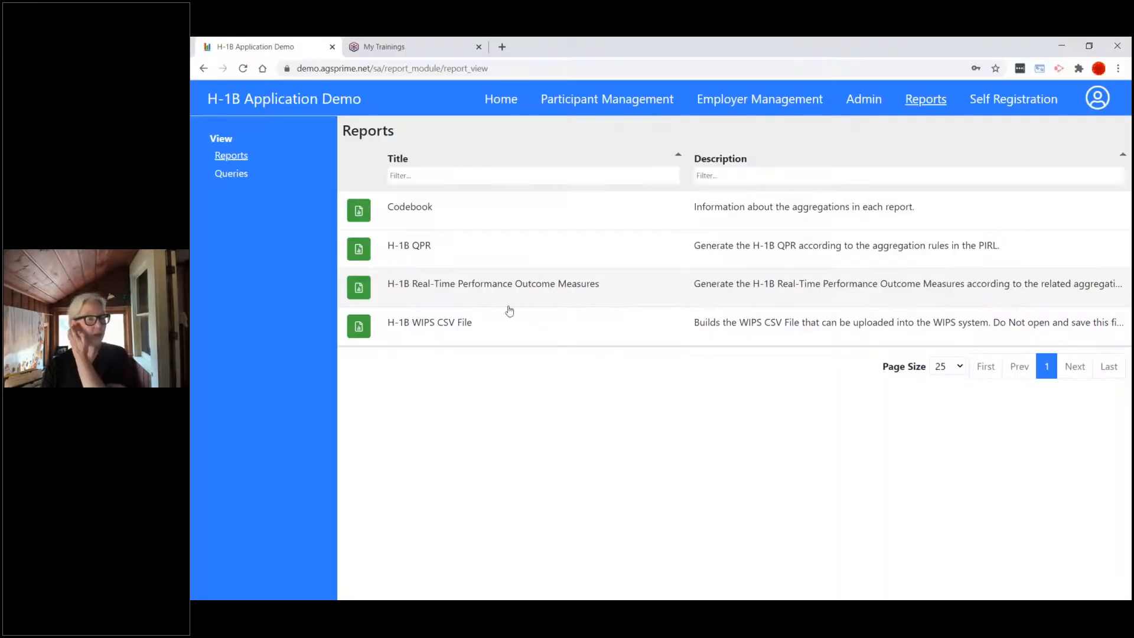
# Step: Launch the H-1B Real-Time Performance Outcome Measures report with H-1B Grant as funding source and All staff organizations
pyautogui.moveTo(600, 286); pyautogui.dragTo(399, 277)
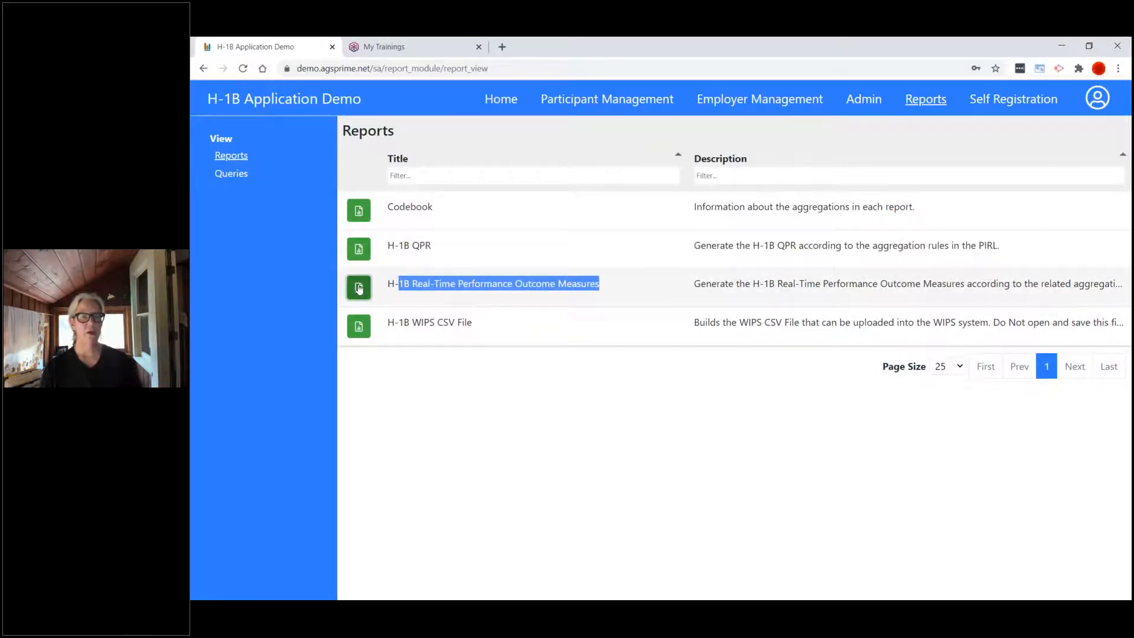
pyautogui.click(358, 288)
pyautogui.click(762, 198)
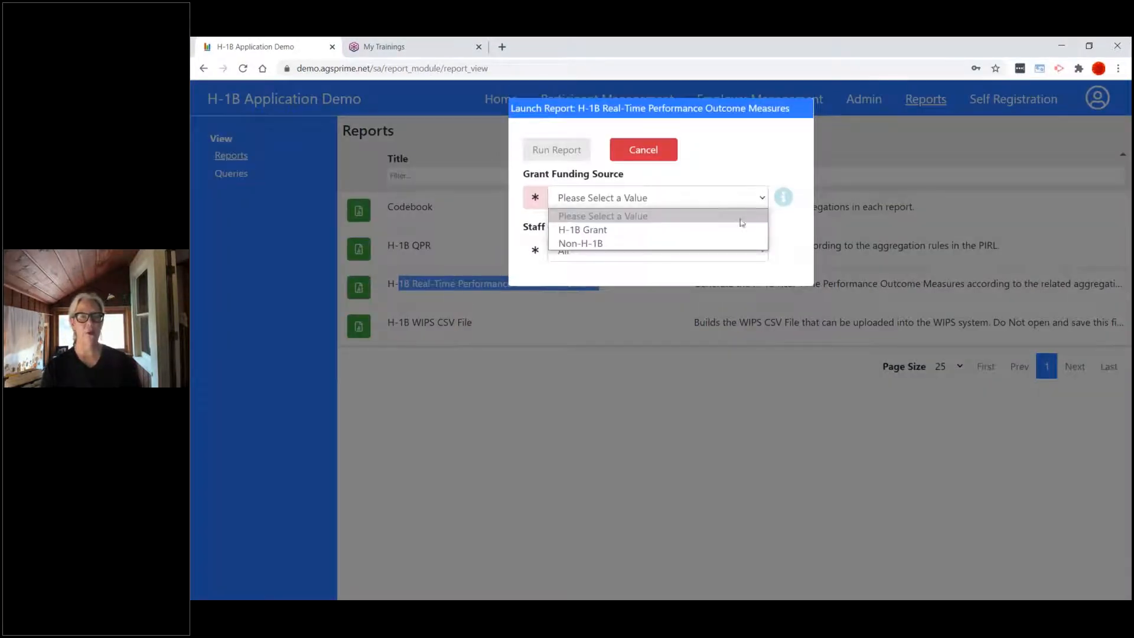
pyautogui.click(732, 232)
pyautogui.click(760, 250)
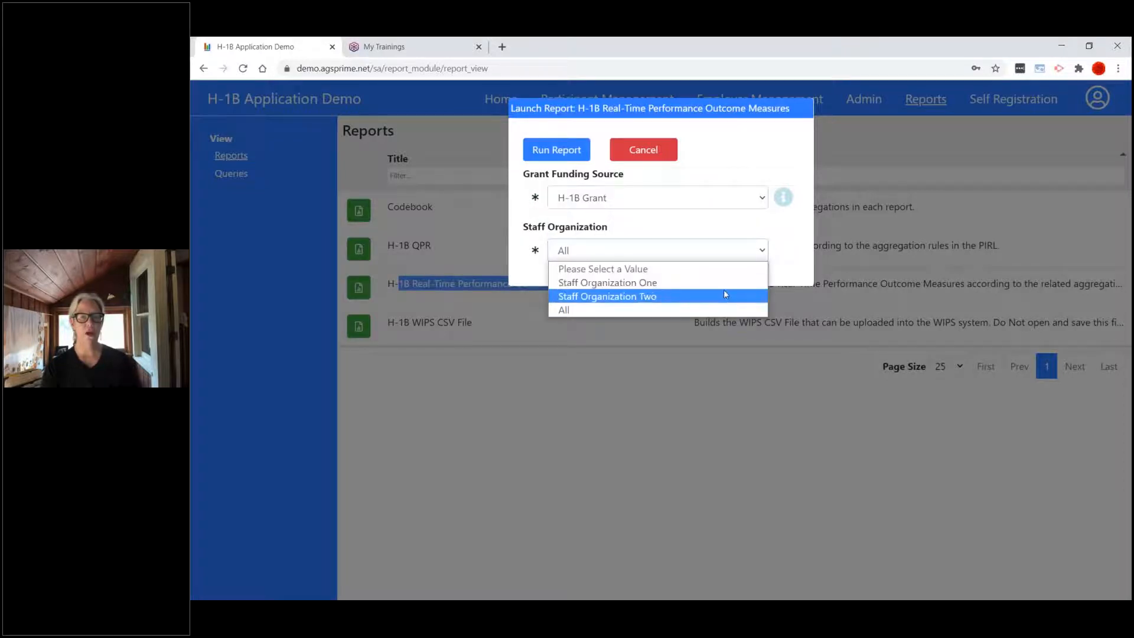
pyautogui.click(704, 311)
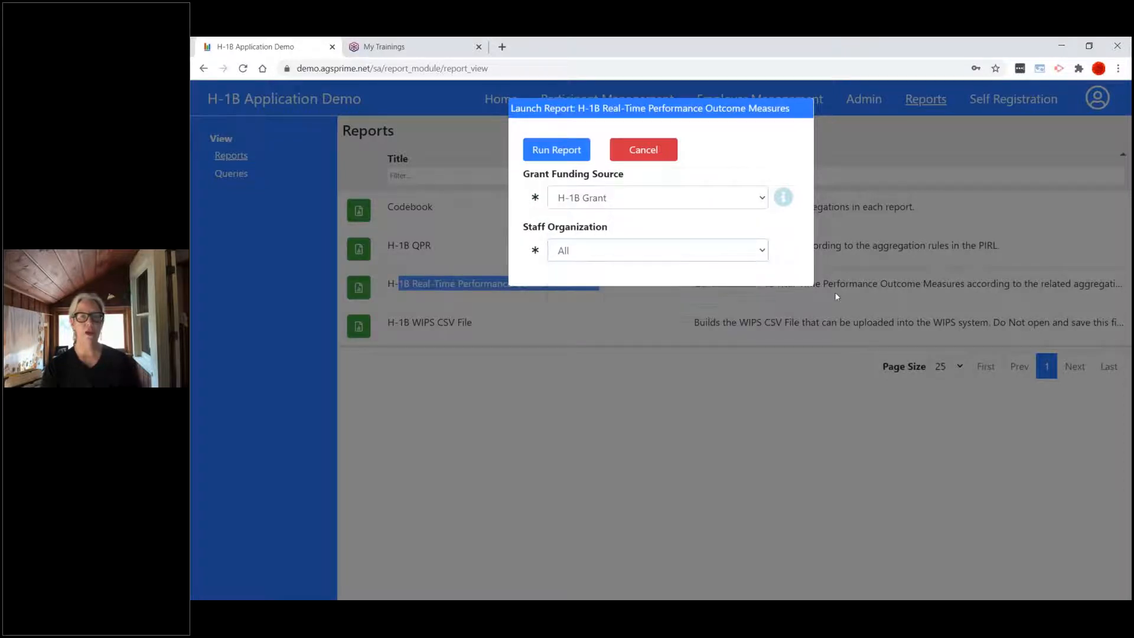
# Step: Run the outcome measures report and save the output as h1b_outcome_measures (5).xlsx in Downloads
pyautogui.click(572, 150)
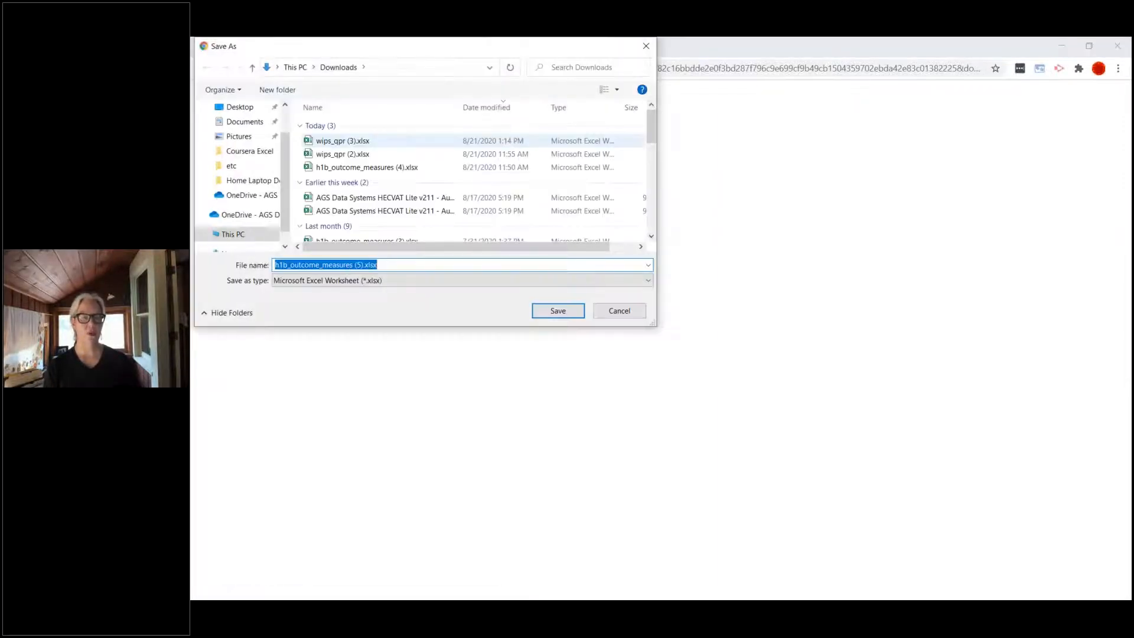
pyautogui.click(558, 312)
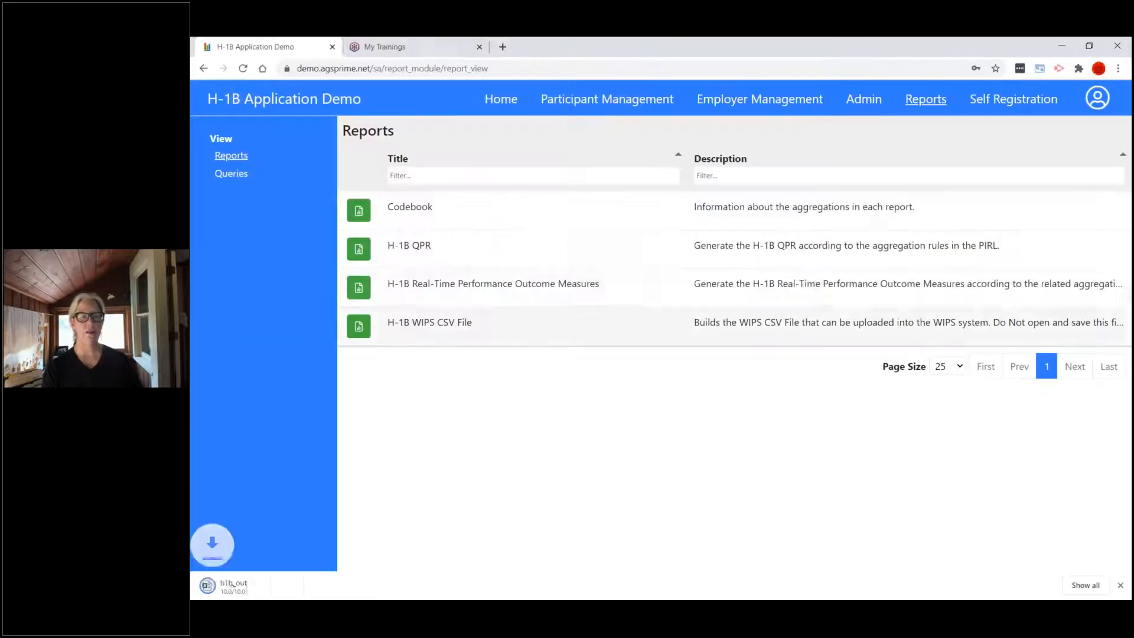
# Step: Open h1b_outcome_measures (5).xlsx in Excel with editing enabled and examine the apprenticeship outcomes and program outputs on the Total sheet
pyautogui.click(258, 586)
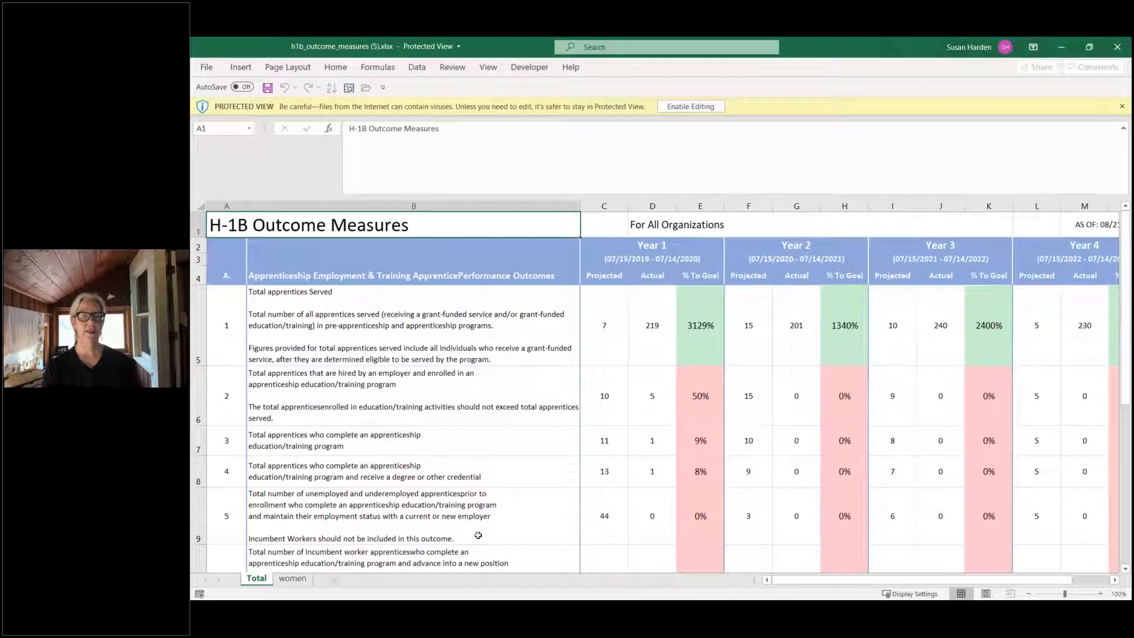
pyautogui.click(690, 106)
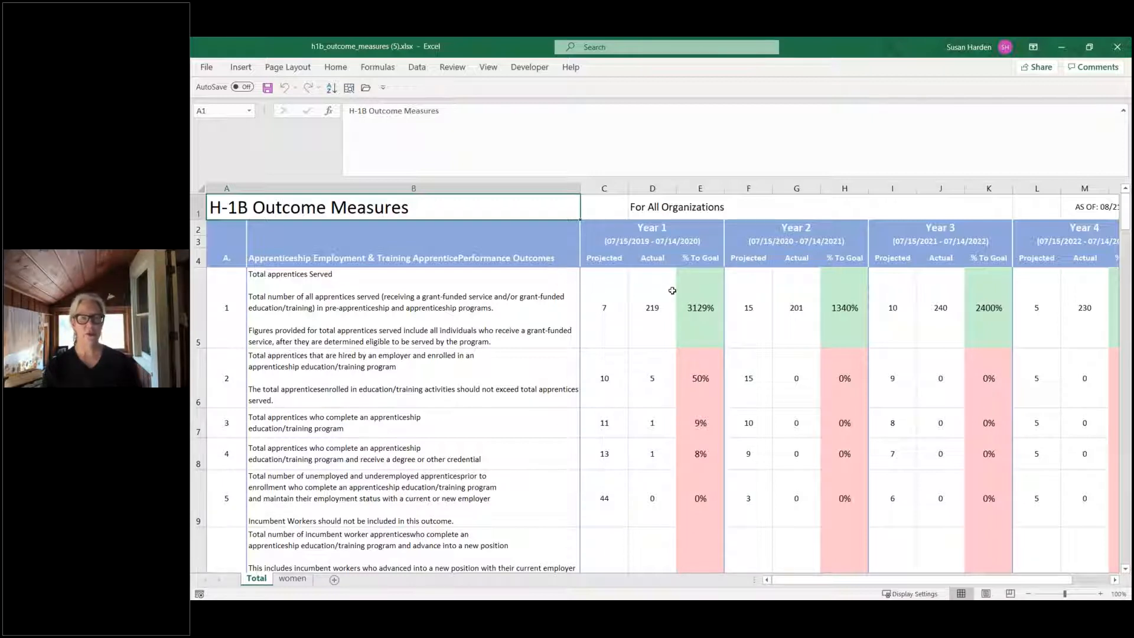
pyautogui.scroll(-1, 724, 334)
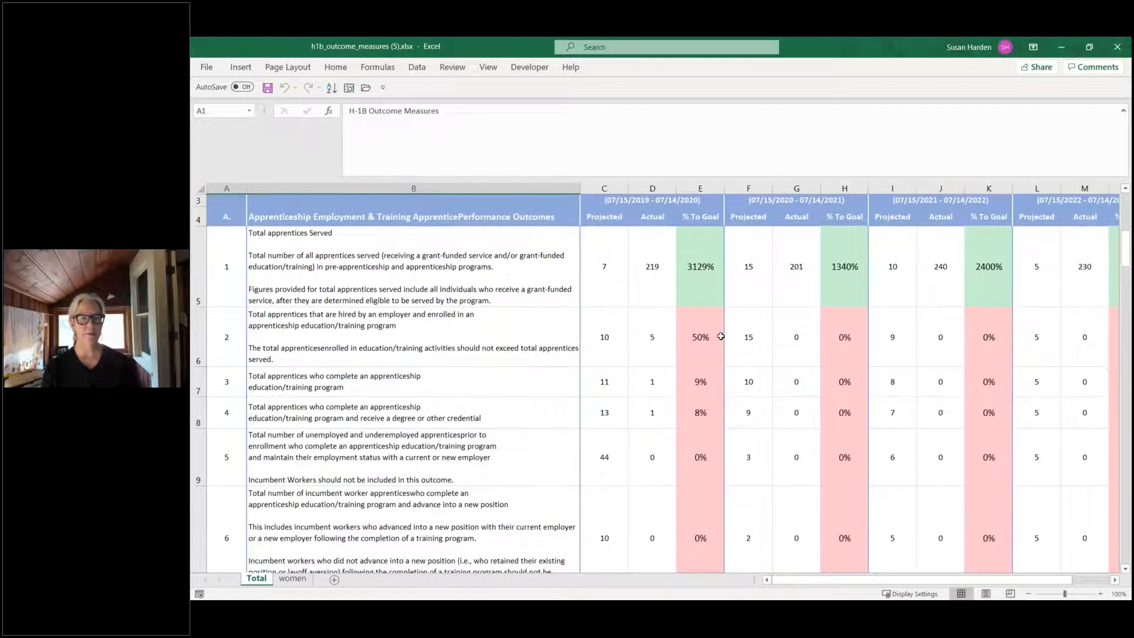
pyautogui.scroll(1, 718, 337)
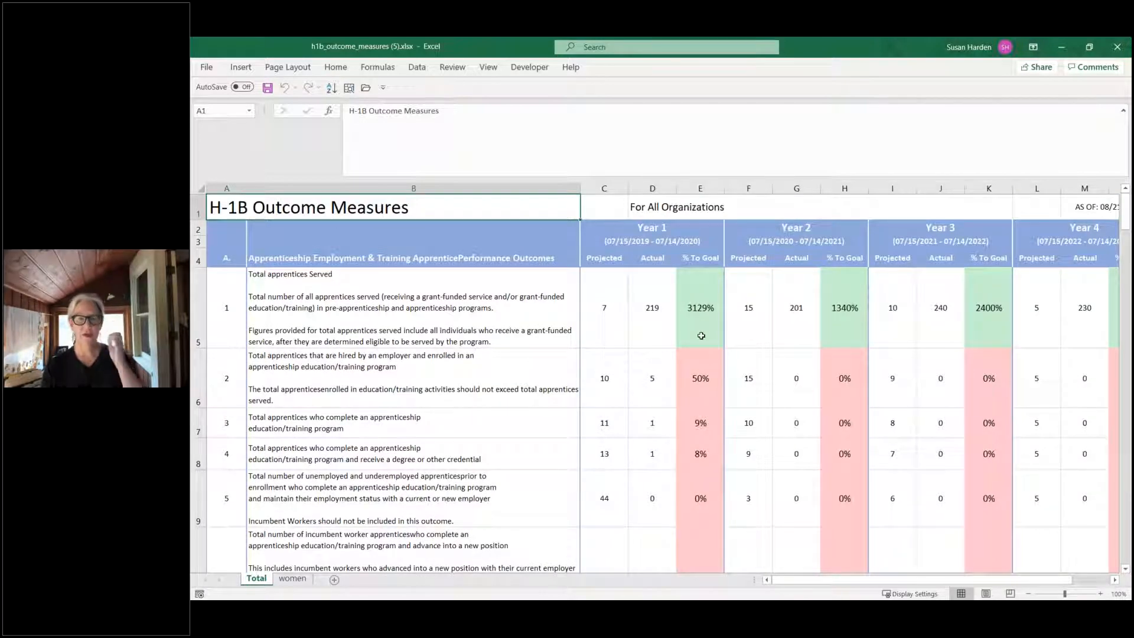
pyautogui.scroll(-2, 701, 335)
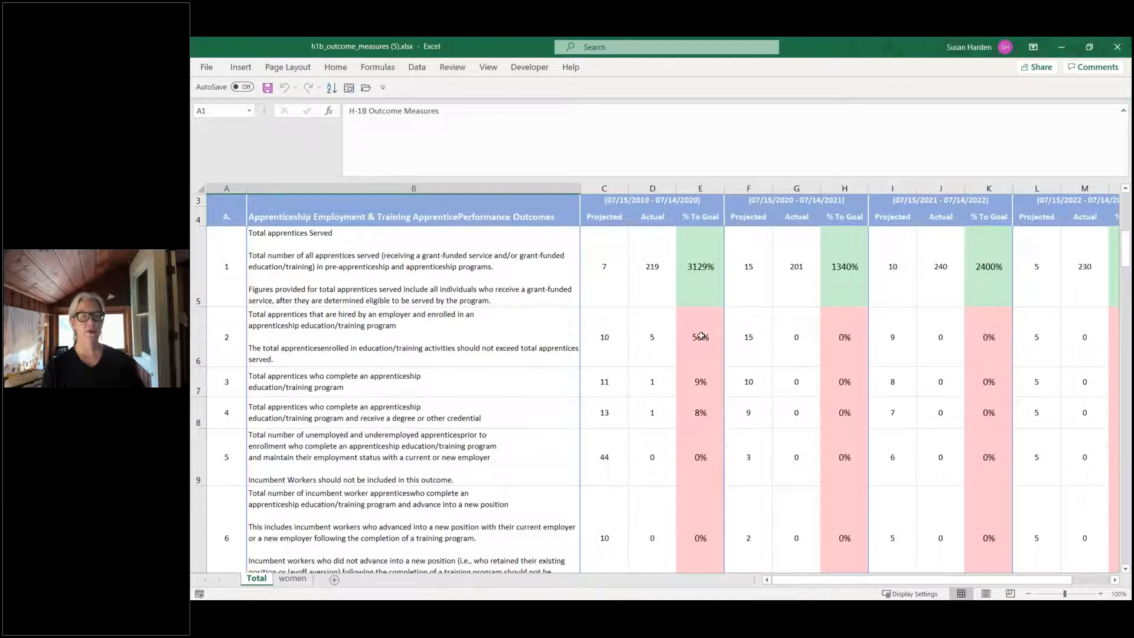
pyautogui.scroll(3, 701, 336)
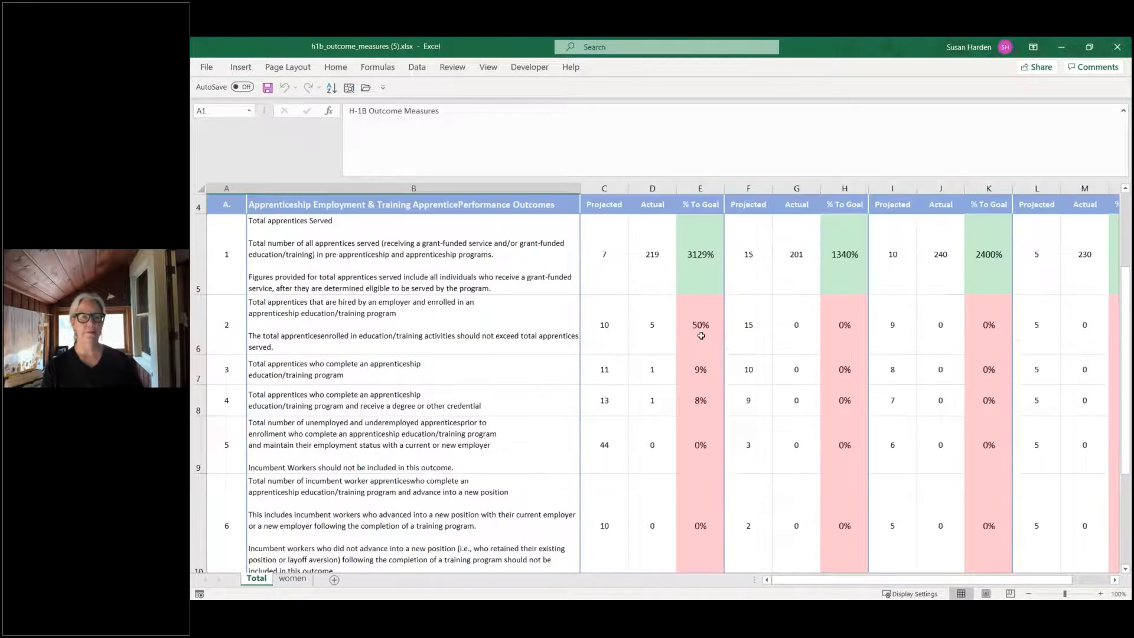
pyautogui.scroll(1, 701, 336)
pyautogui.scroll(-2, 701, 335)
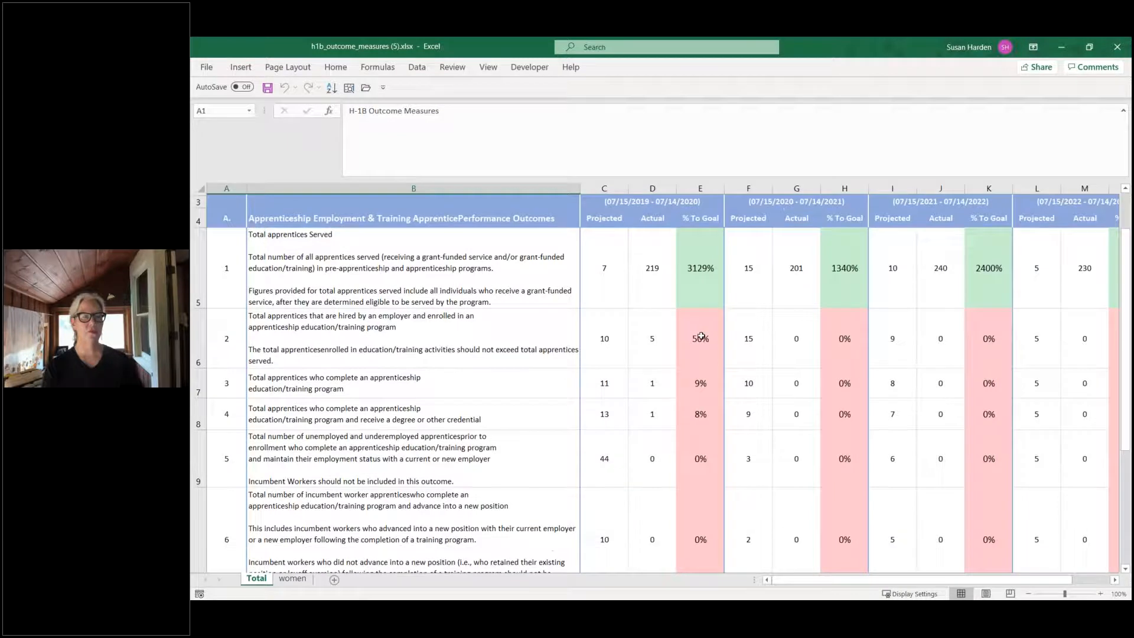
pyautogui.scroll(-1, 701, 335)
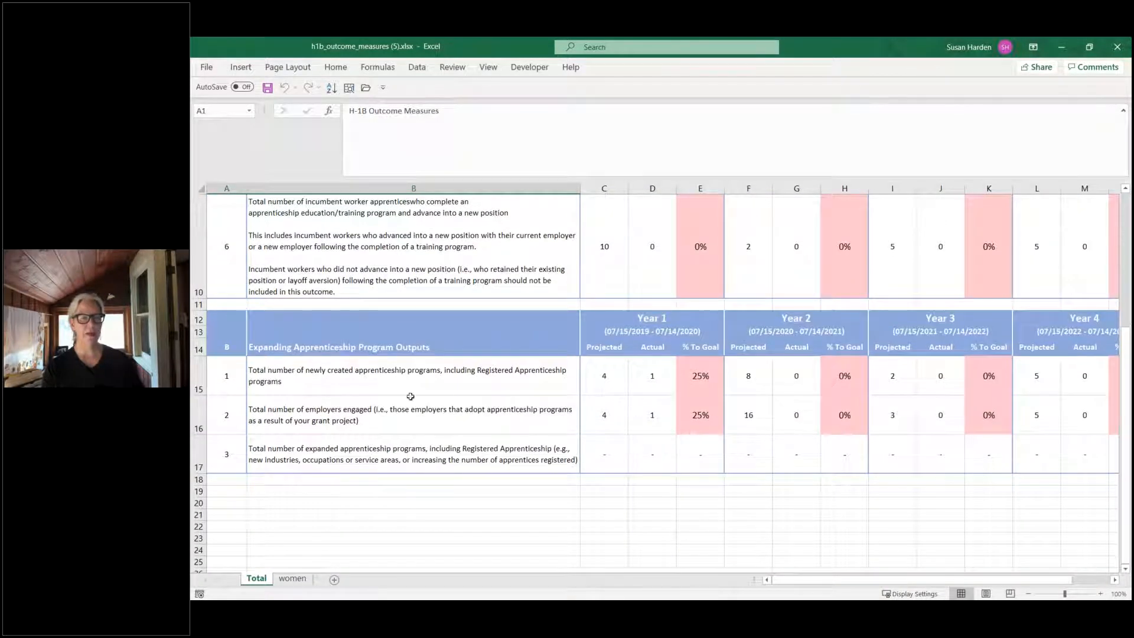
pyautogui.scroll(3, 660, 392)
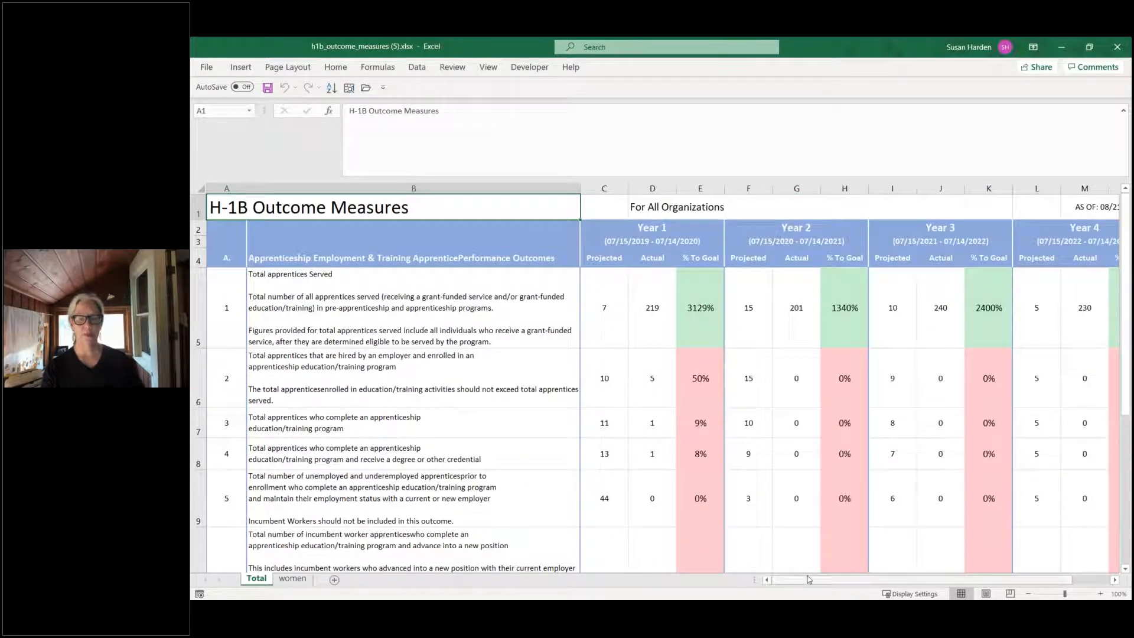
# Step: Examine the Year 1 projected and actual outcomes on the women sheet, then close the workbook
pyautogui.click(290, 578)
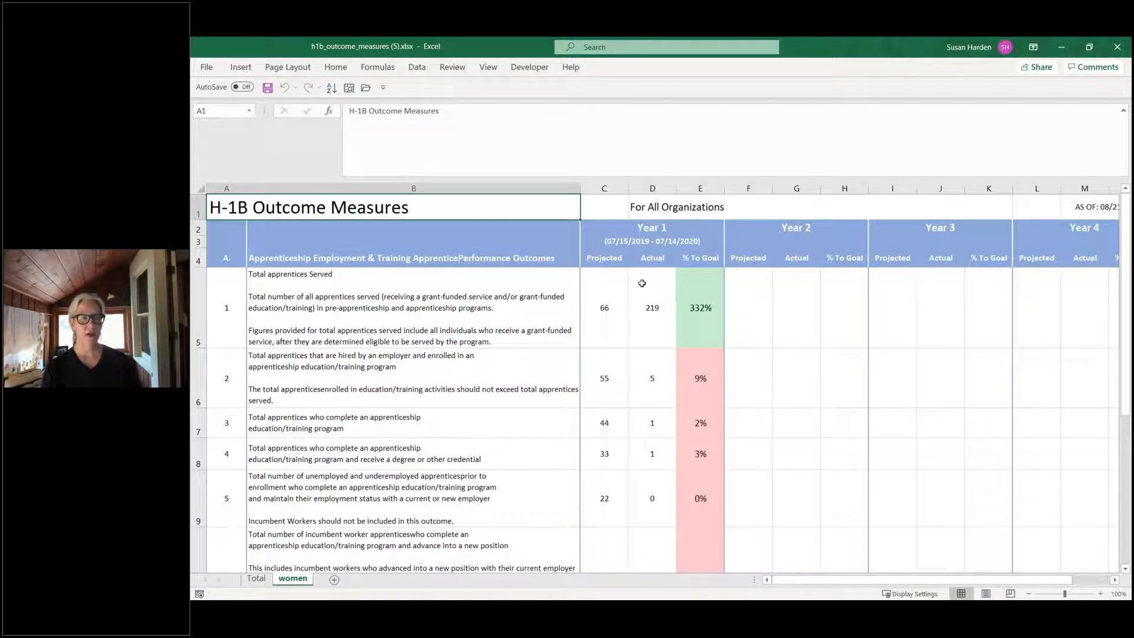
pyautogui.scroll(-3, 655, 296)
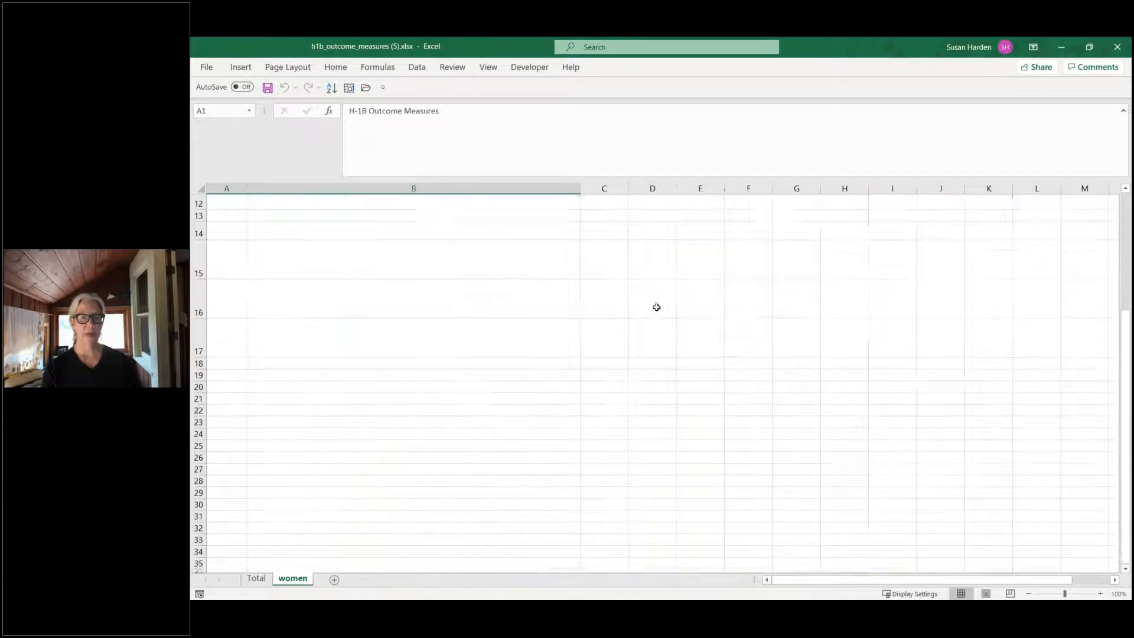
pyautogui.scroll(2, 656, 308)
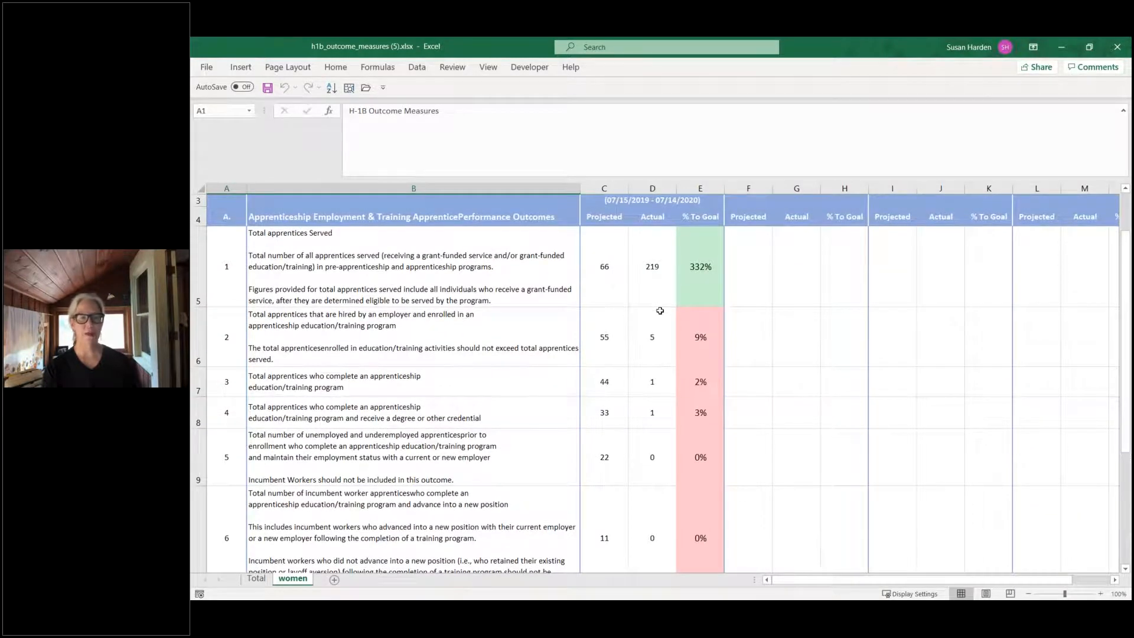
pyautogui.scroll(1, 656, 307)
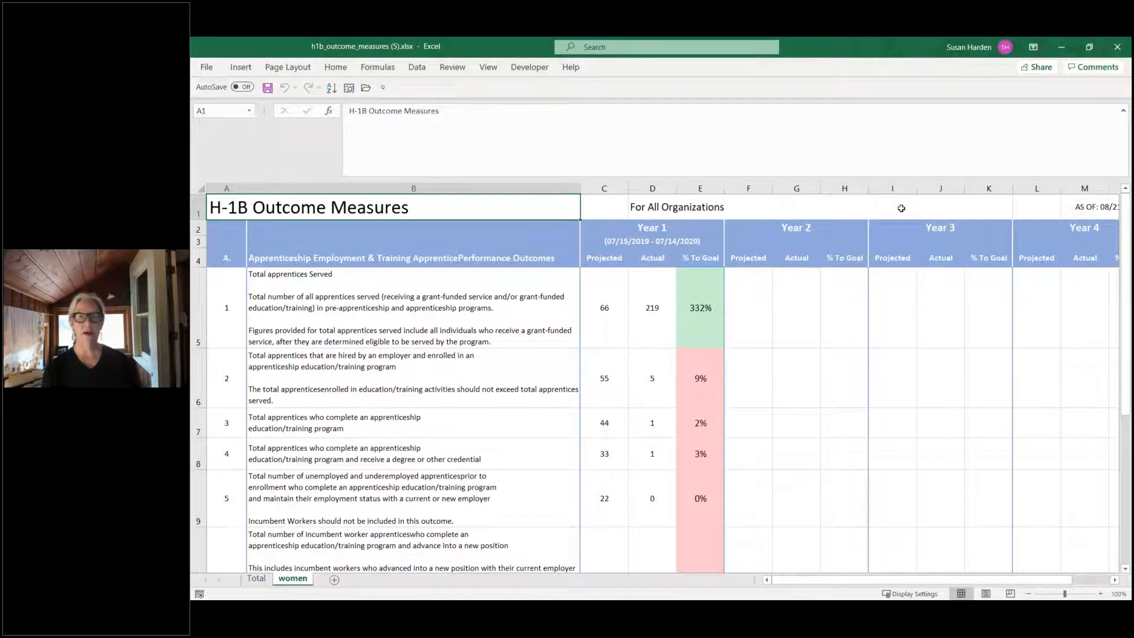
pyautogui.click(1115, 48)
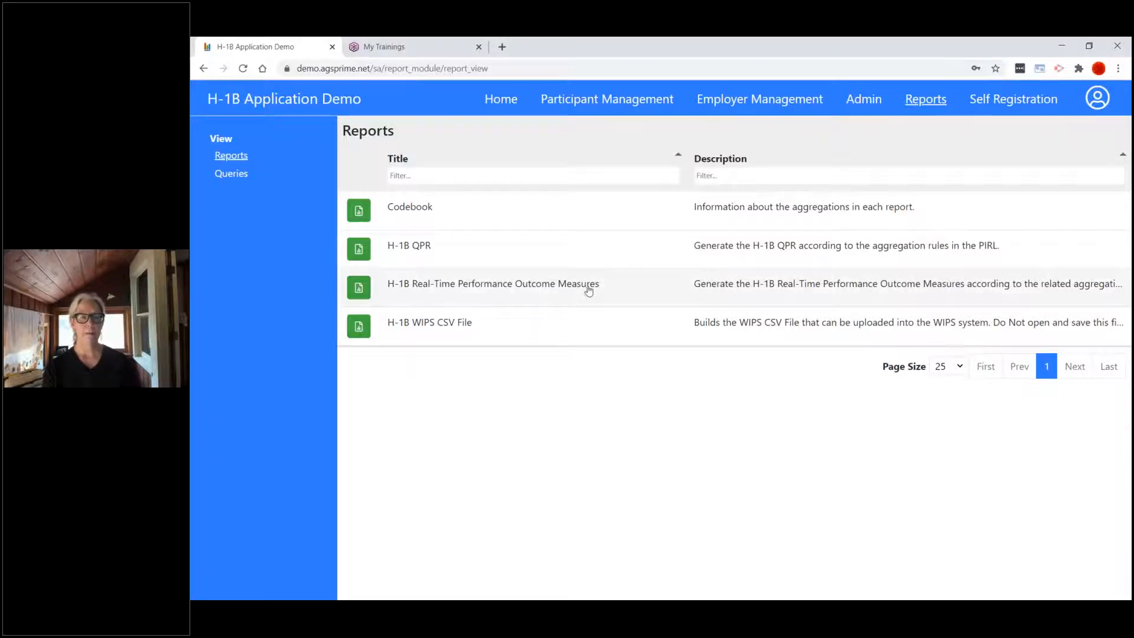
# Step: View the H-1B Goals list in the admin area and examine the Year 1 entries for Staff Organization One and Two
pyautogui.moveTo(600, 285); pyautogui.dragTo(390, 287)
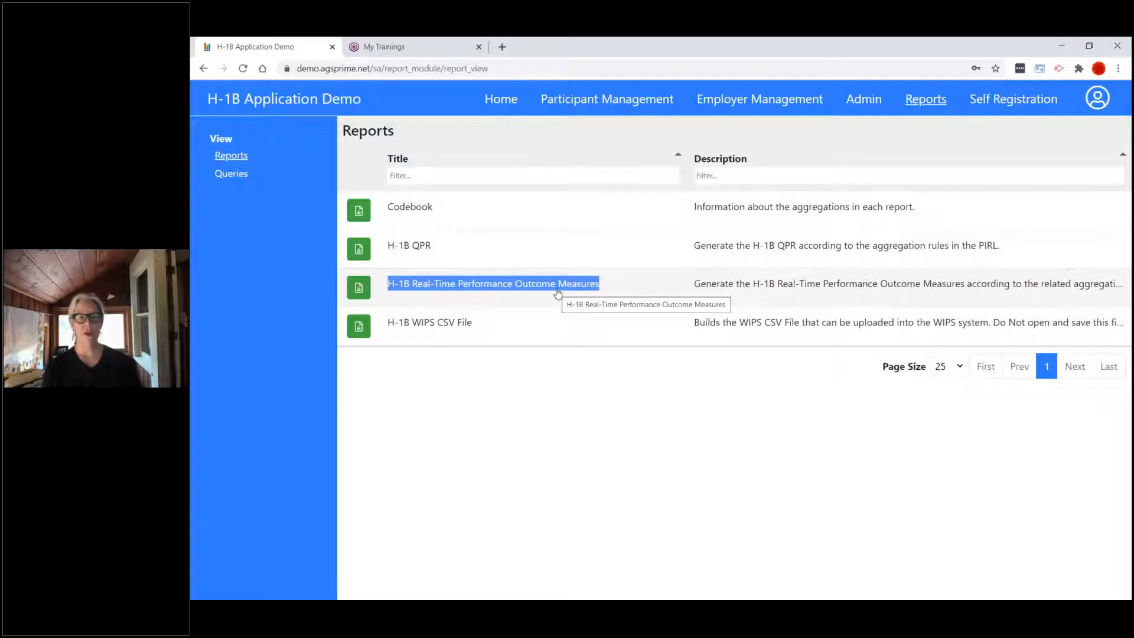
pyautogui.click(866, 104)
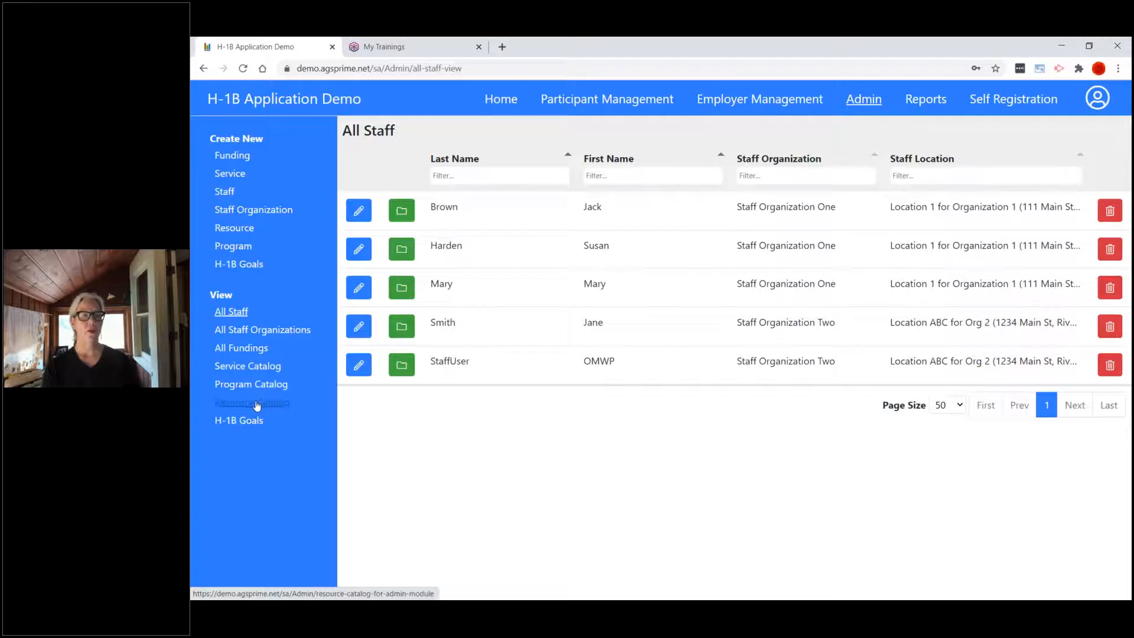
pyautogui.click(239, 424)
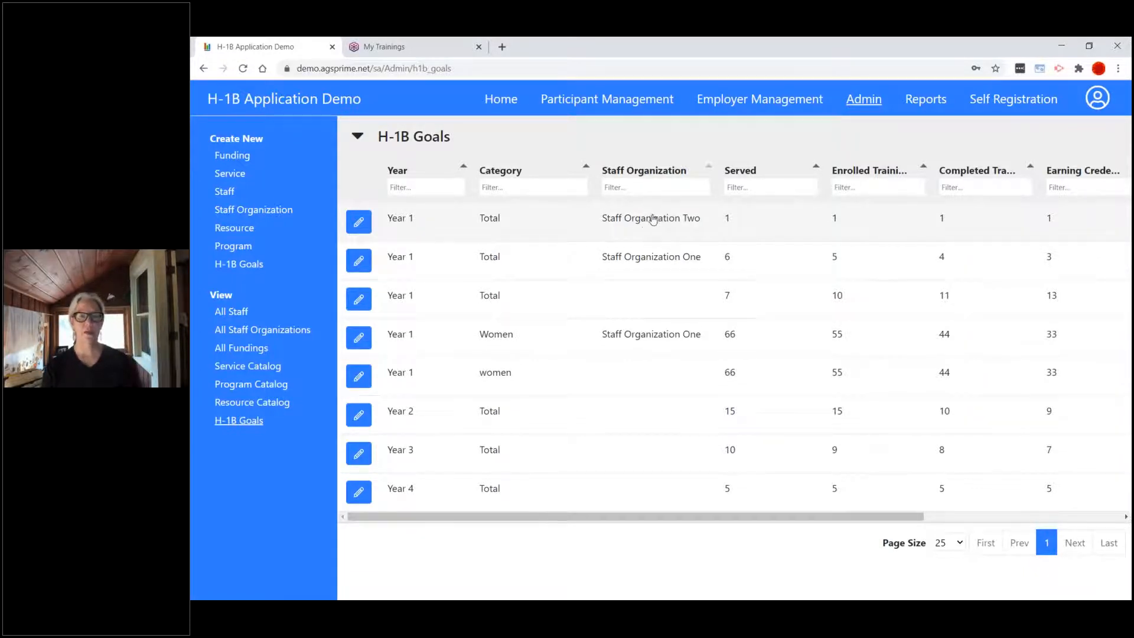
pyautogui.moveTo(607, 220); pyautogui.dragTo(704, 222)
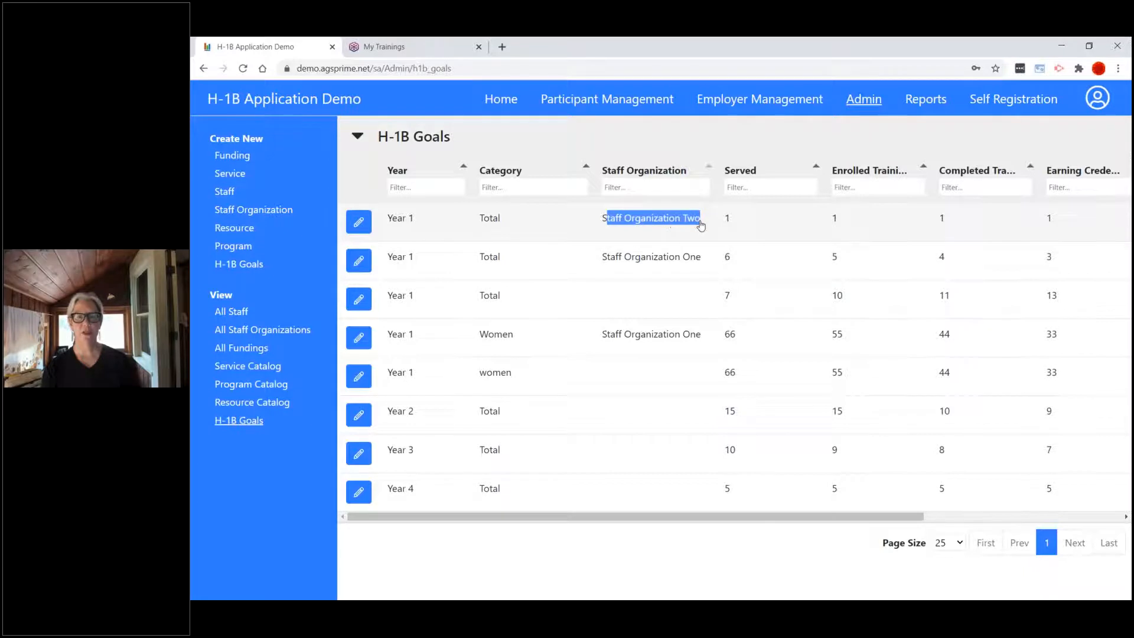
pyautogui.moveTo(606, 257); pyautogui.dragTo(704, 263)
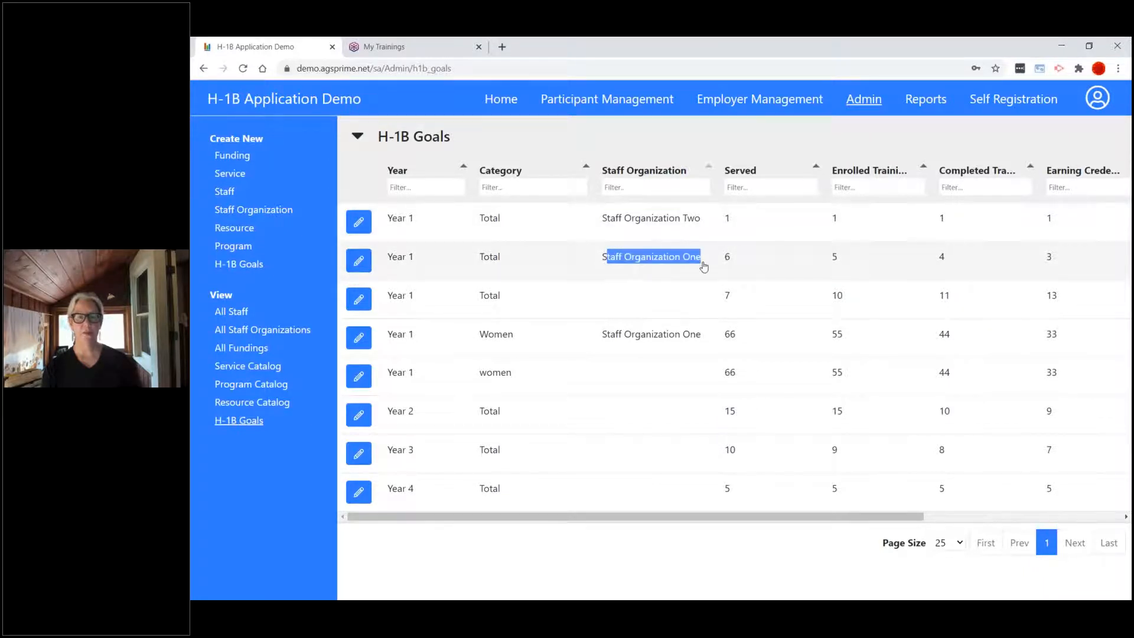
pyautogui.moveTo(482, 338); pyautogui.dragTo(704, 344)
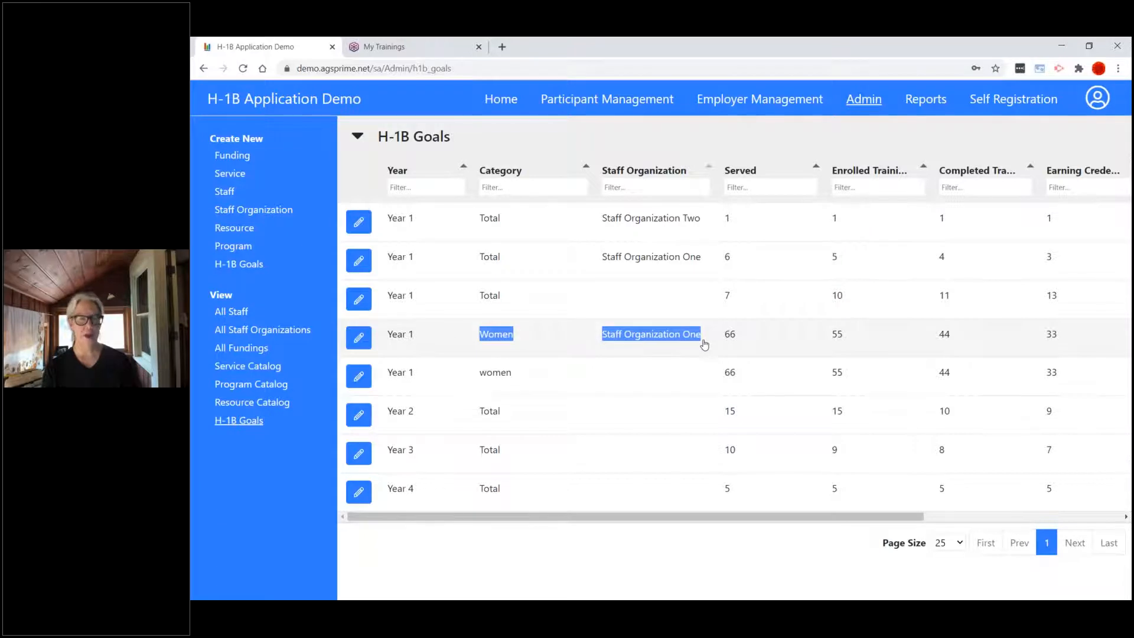
# Step: Open the Year 1 Women goal for Staff Organization One and examine its category, year options and target fields A.1 through B.3
pyautogui.click(359, 337)
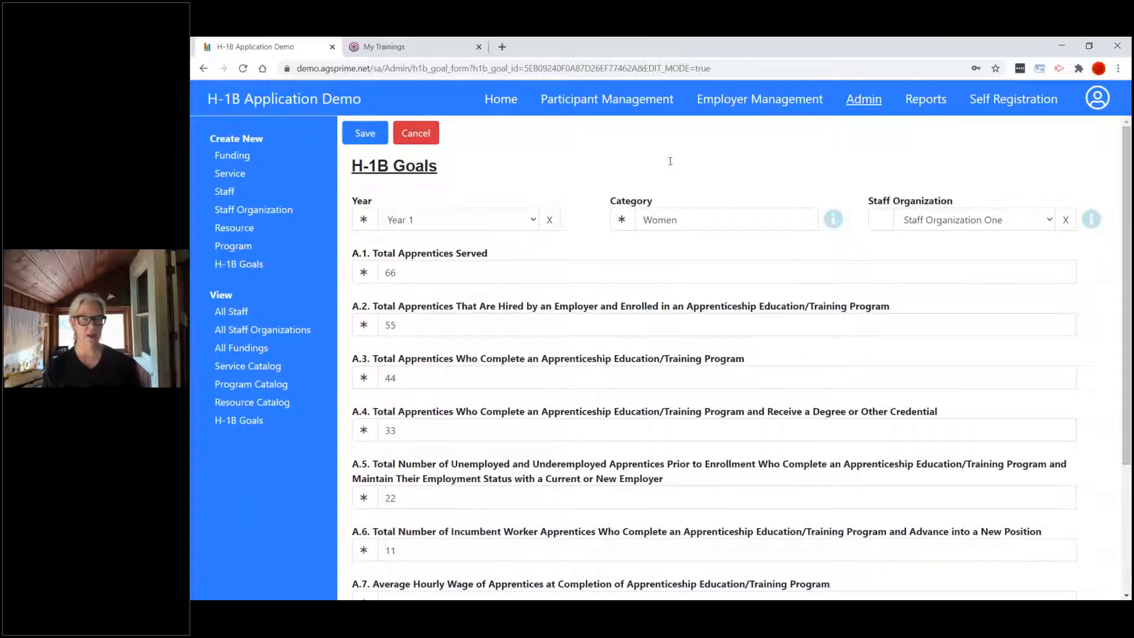
pyautogui.scroll(-2, 647, 263)
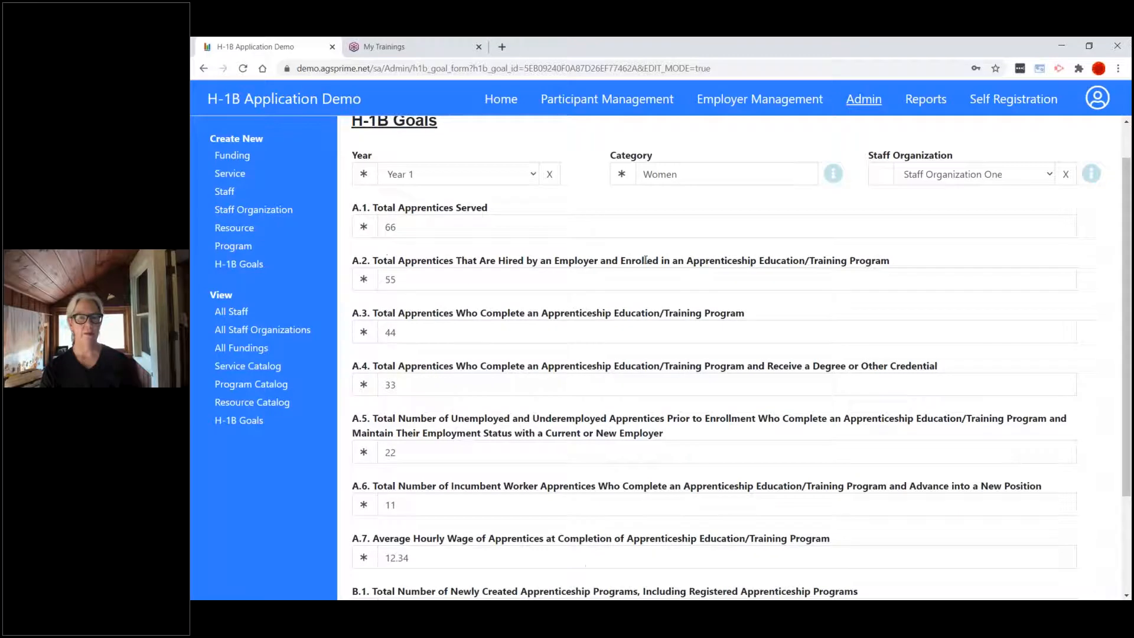
pyautogui.scroll(-1, 646, 273)
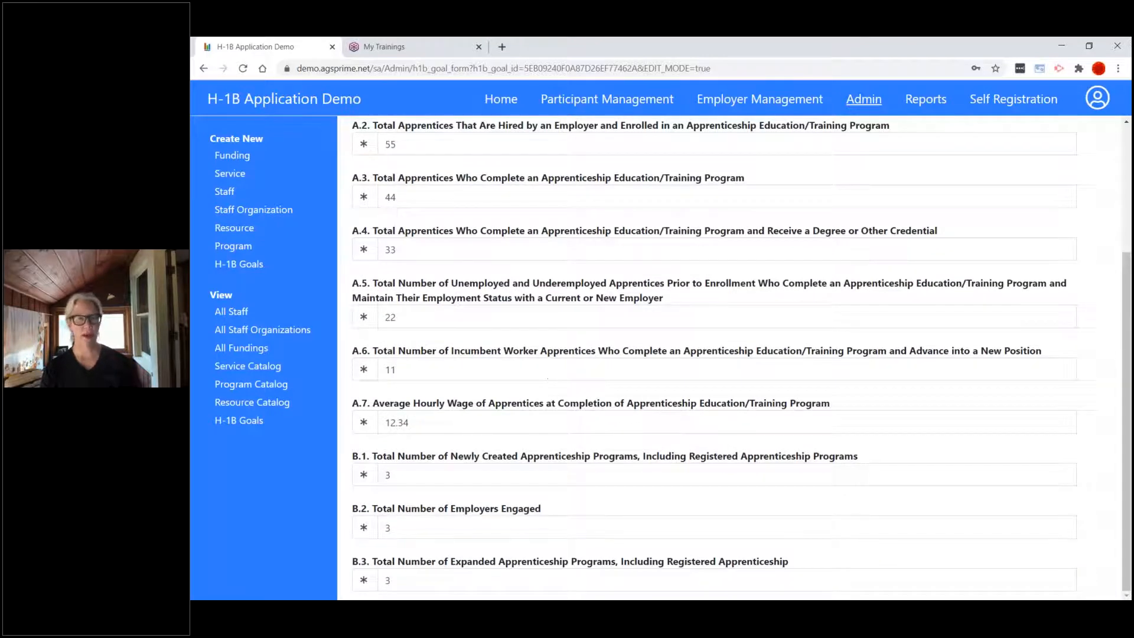
pyautogui.scroll(3, 650, 289)
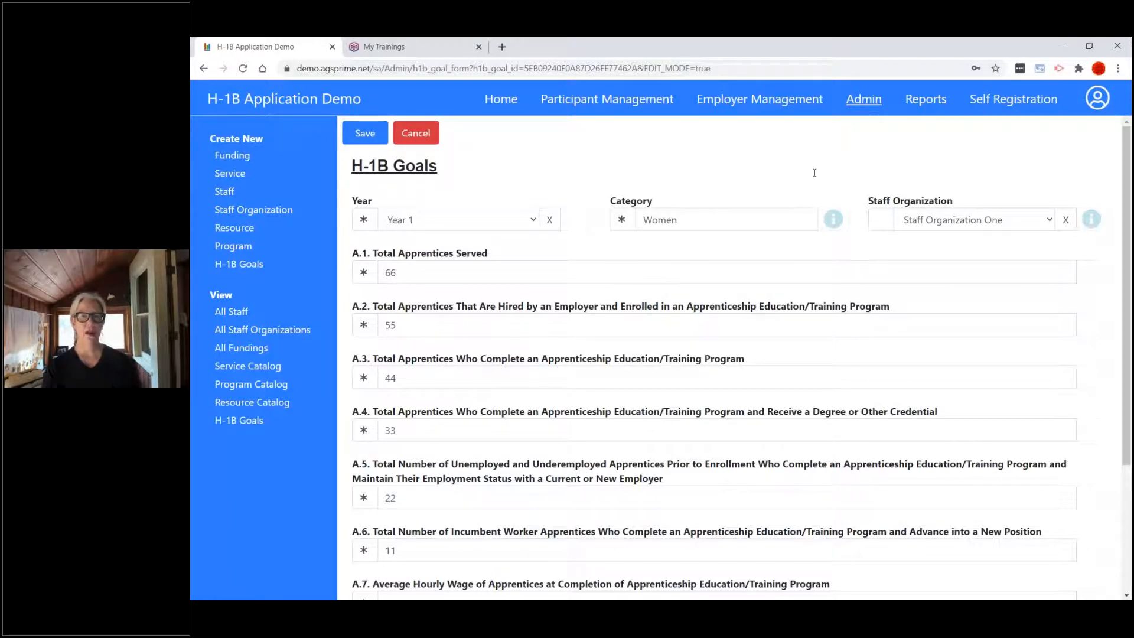
pyautogui.moveTo(678, 220); pyautogui.dragTo(636, 222)
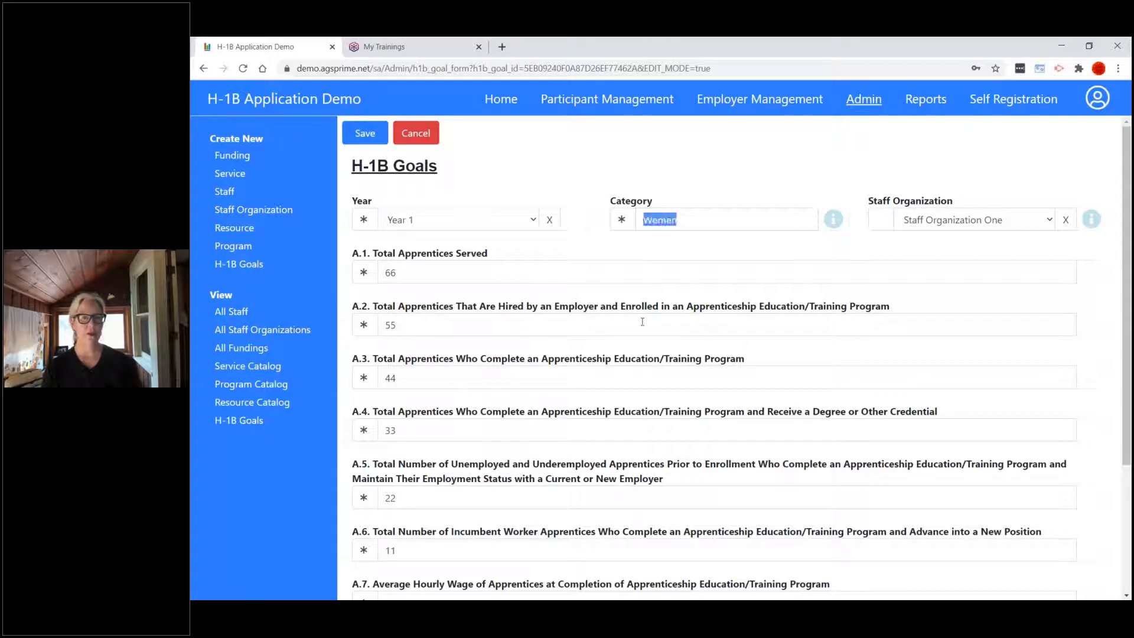
pyautogui.click(535, 224)
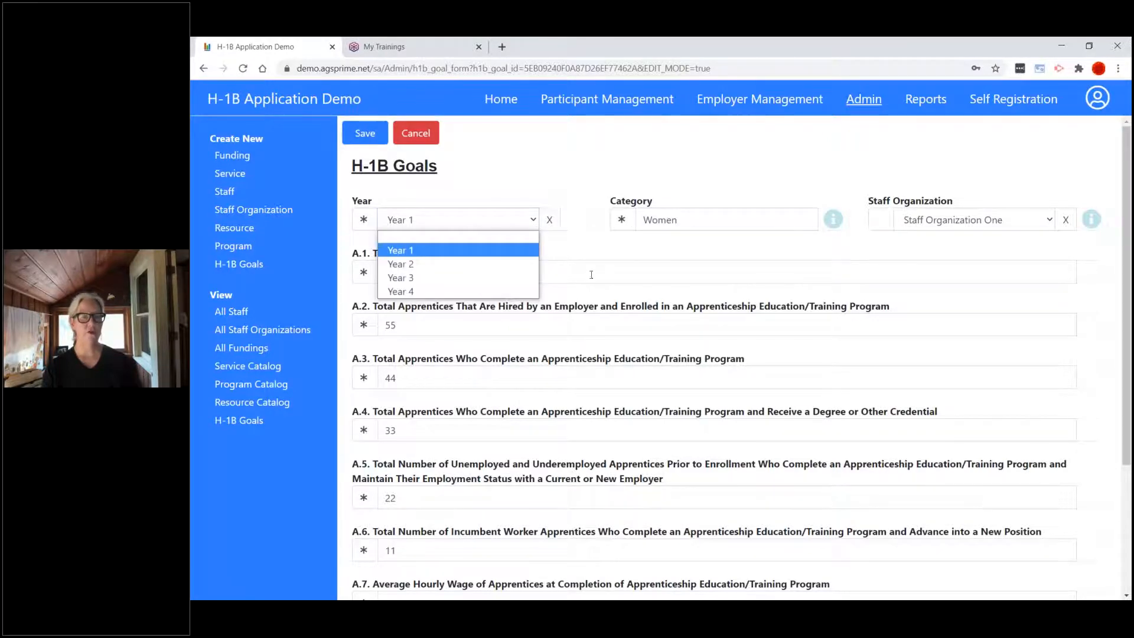
pyautogui.click(585, 314)
pyautogui.click(586, 318)
pyautogui.scroll(-2, 582, 317)
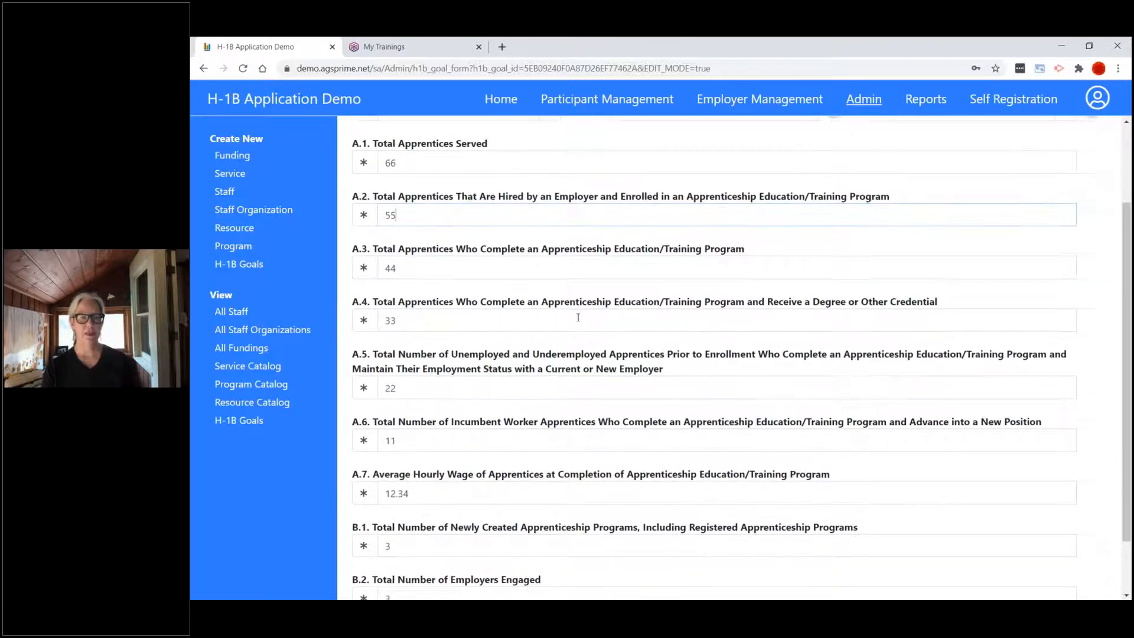
pyautogui.scroll(-1, 578, 317)
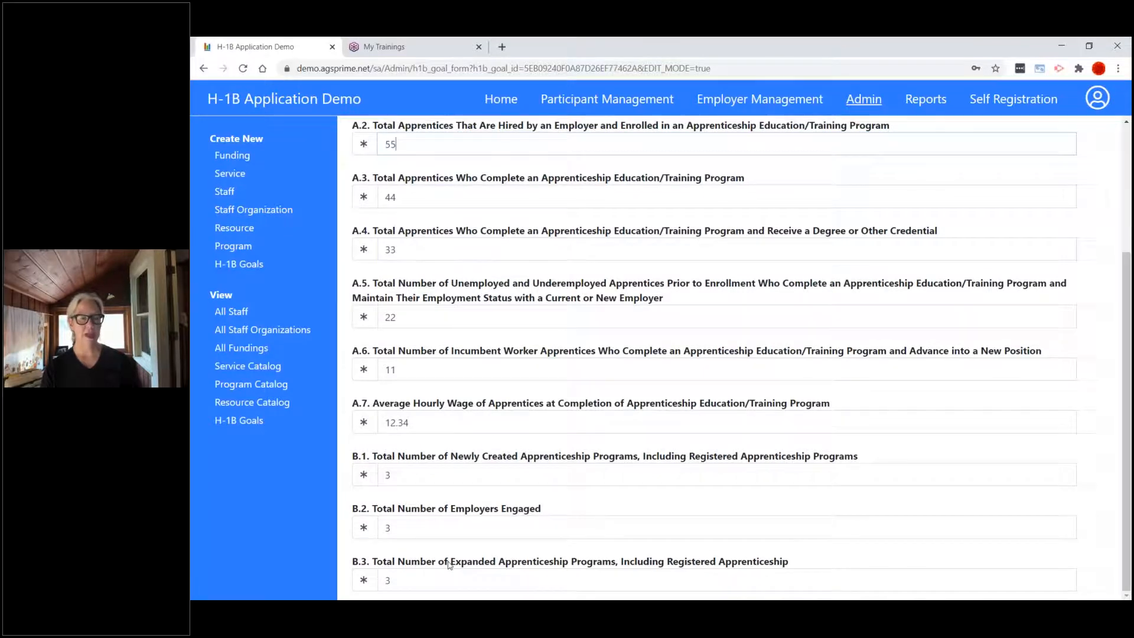
pyautogui.scroll(3, 452, 553)
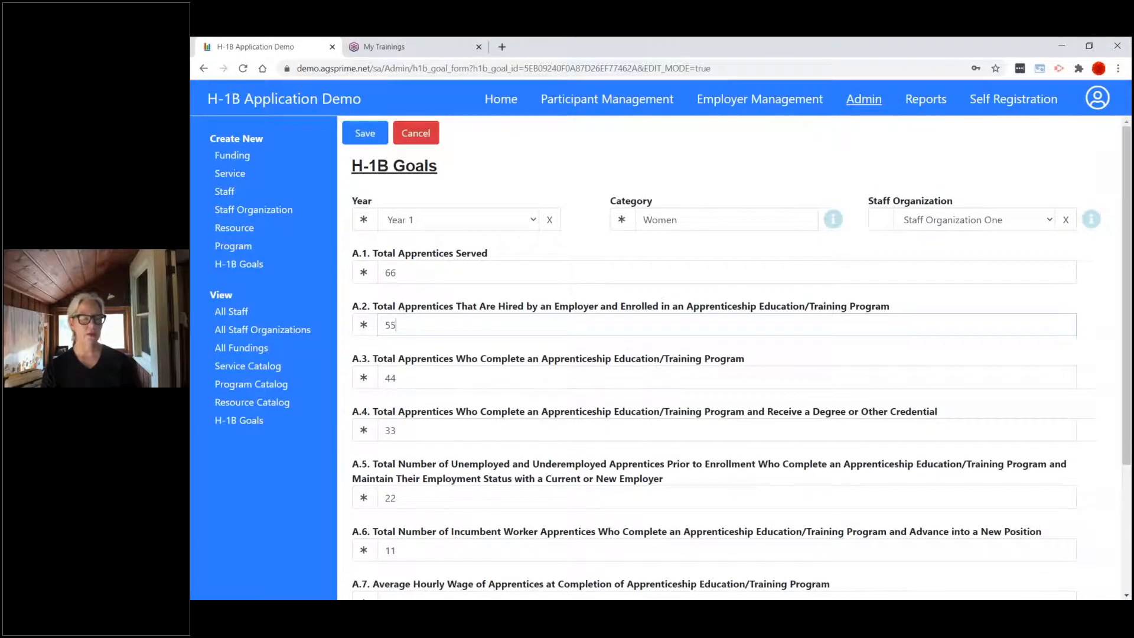
# Step: Leave the goal form and return to the Reports list to point out the H-1B Real-Time Performance Outcome Measures report
pyautogui.click(863, 102)
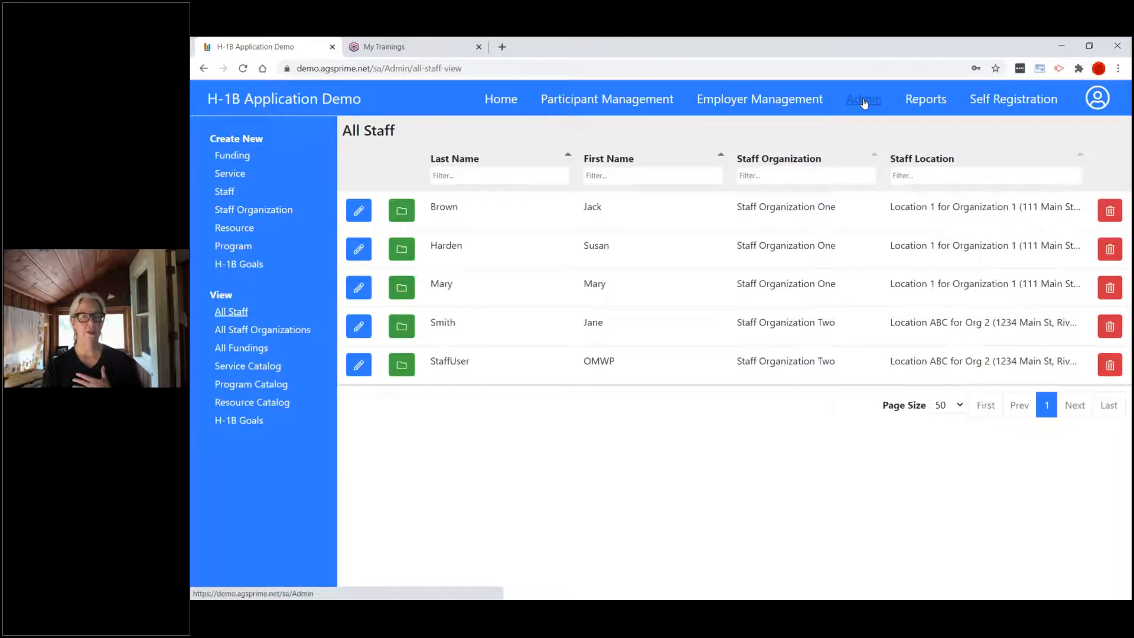
pyautogui.click(925, 100)
pyautogui.moveTo(599, 285); pyautogui.dragTo(379, 306)
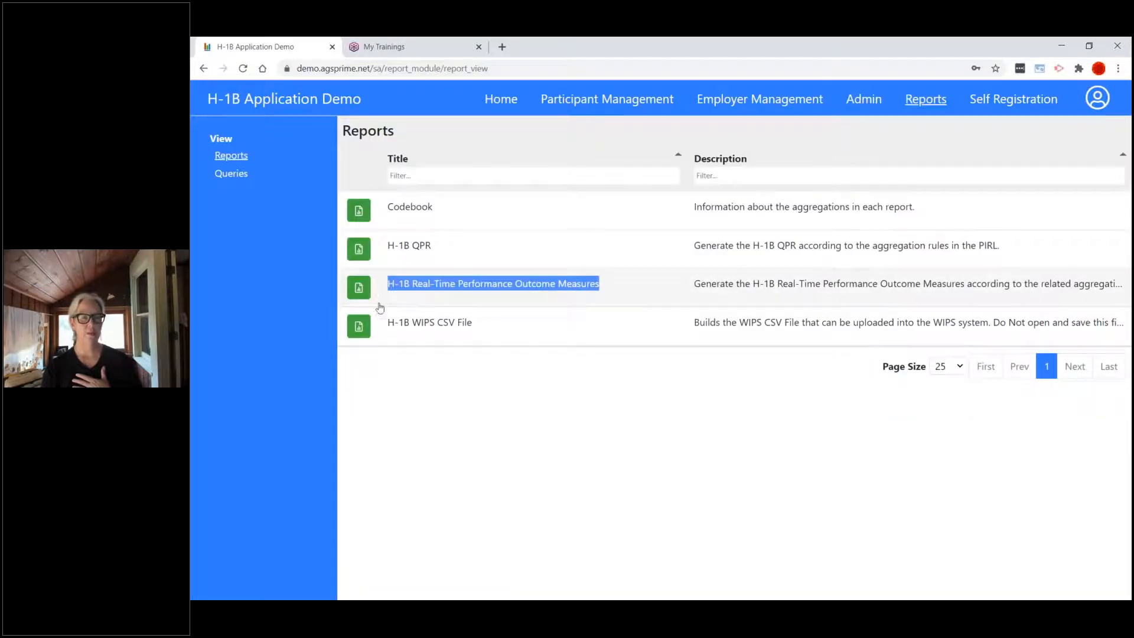
pyautogui.click(454, 483)
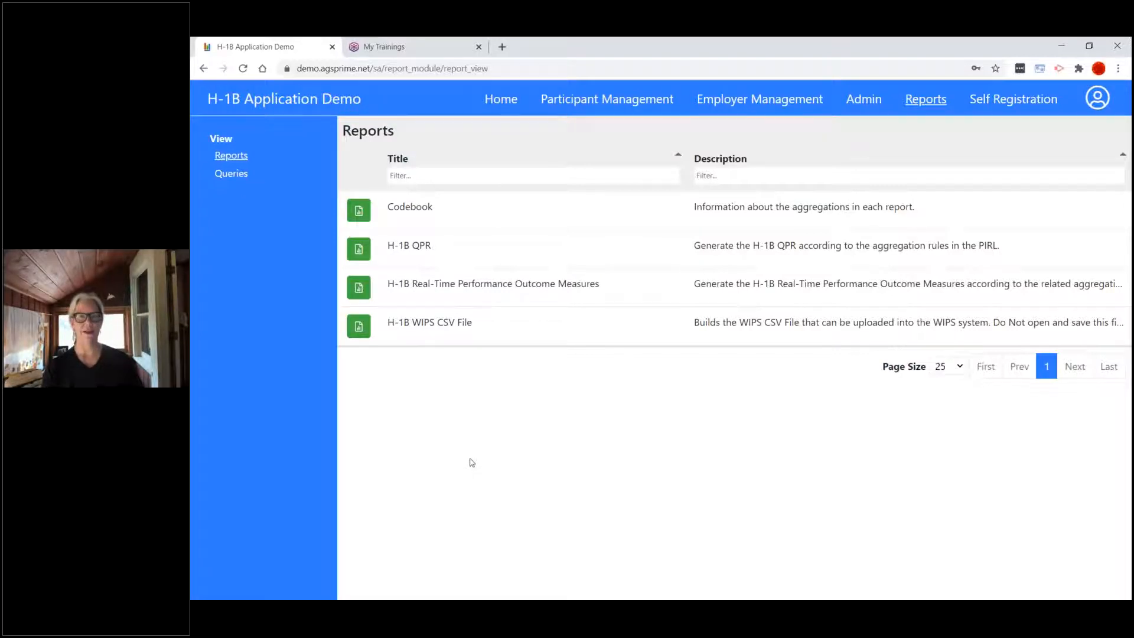
# Step: Open Participant Management and look through the Validated Participants list
pyautogui.click(583, 103)
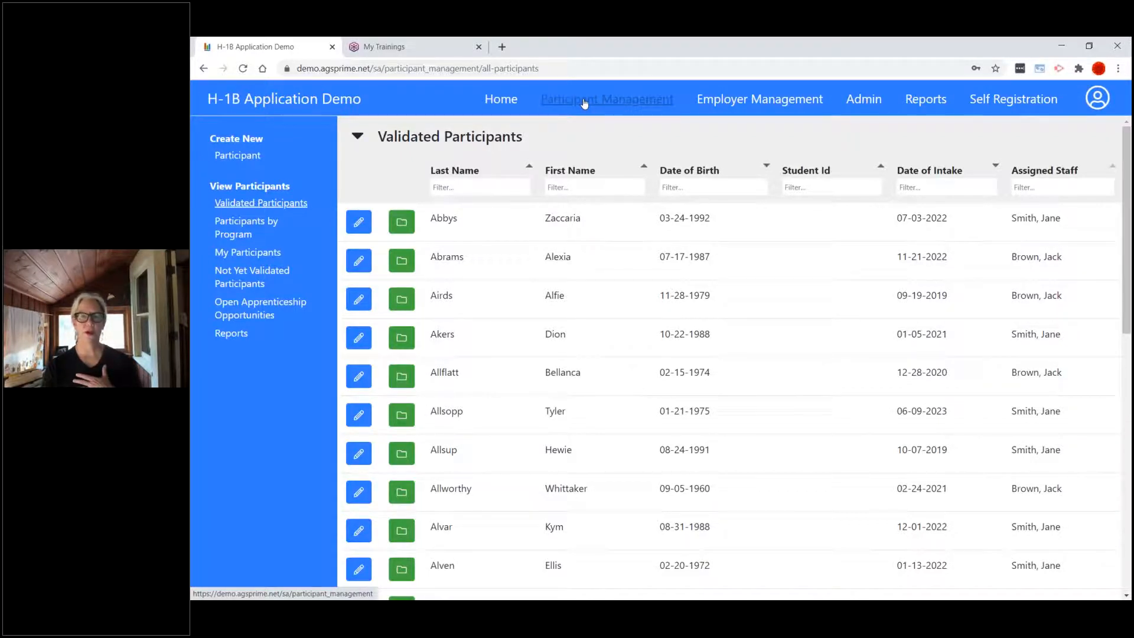
pyautogui.scroll(-5, 559, 302)
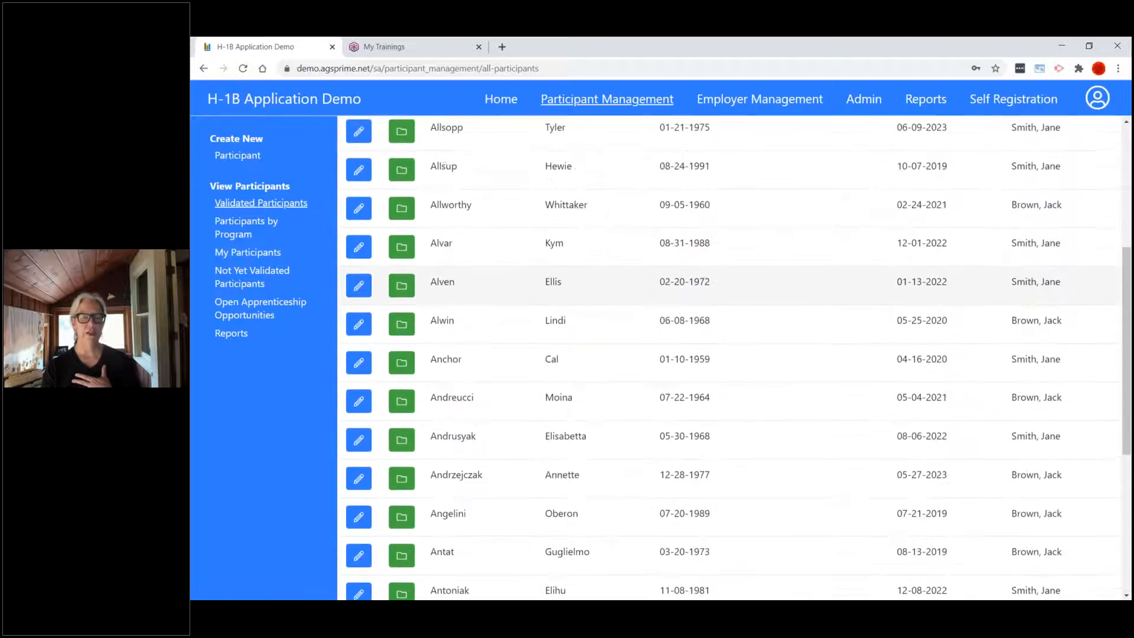
pyautogui.scroll(5, 559, 301)
pyautogui.scroll(1, 553, 281)
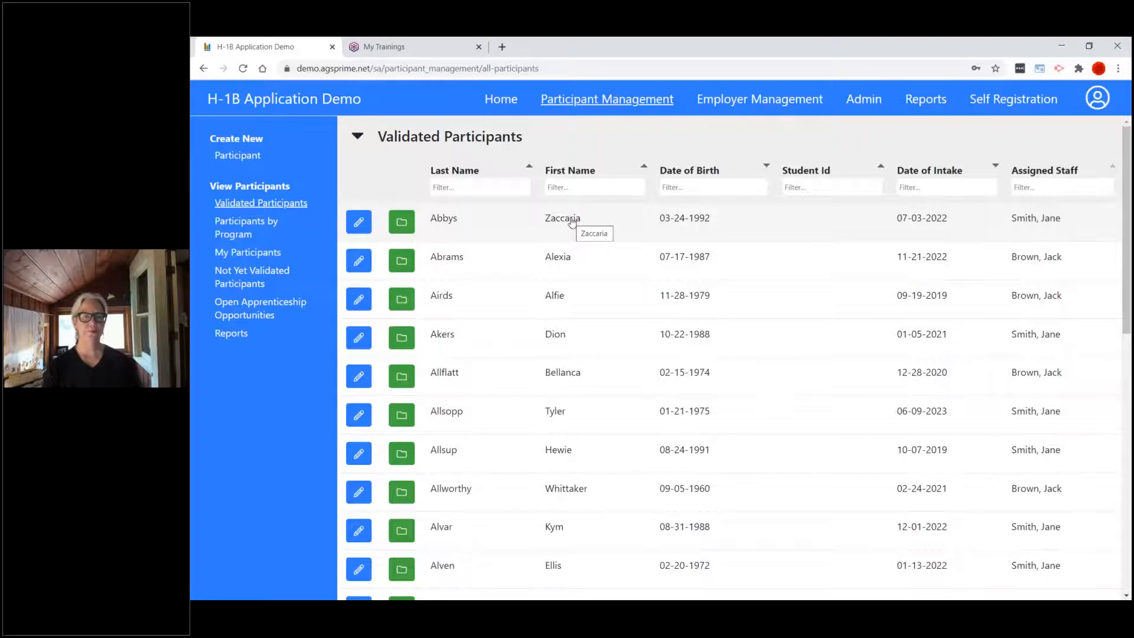
# Step: Filter the Validated Participants list by the participant's last name and open the case folder of the exact match
pyautogui.click(484, 187)
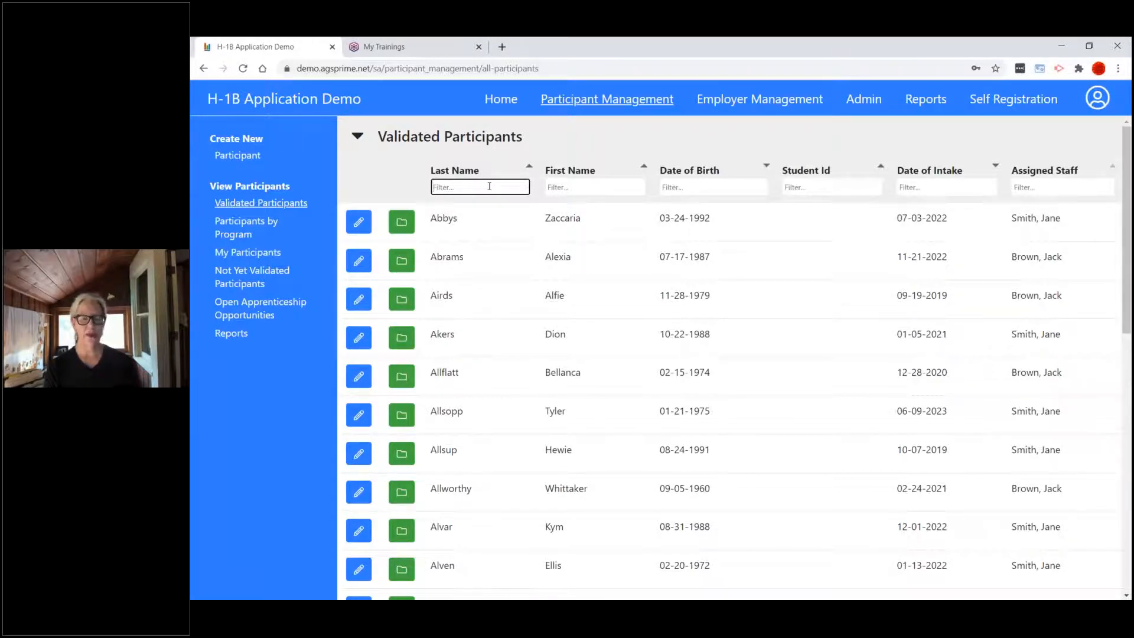
pyautogui.write('doe')
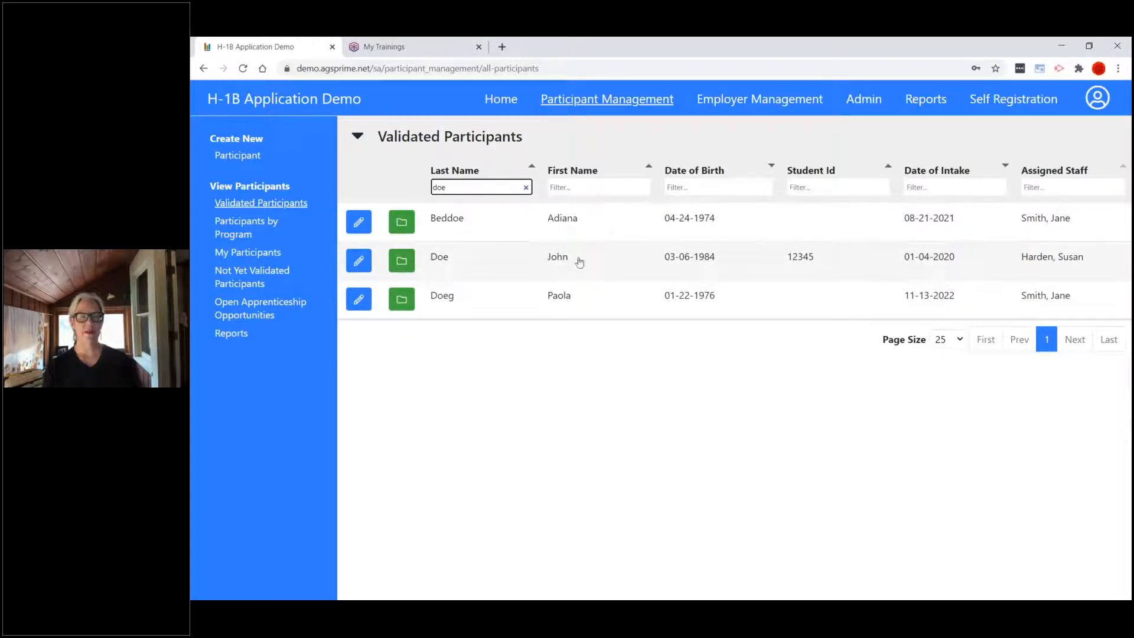
pyautogui.moveTo(524, 137); pyautogui.dragTo(379, 127)
pyautogui.click(527, 466)
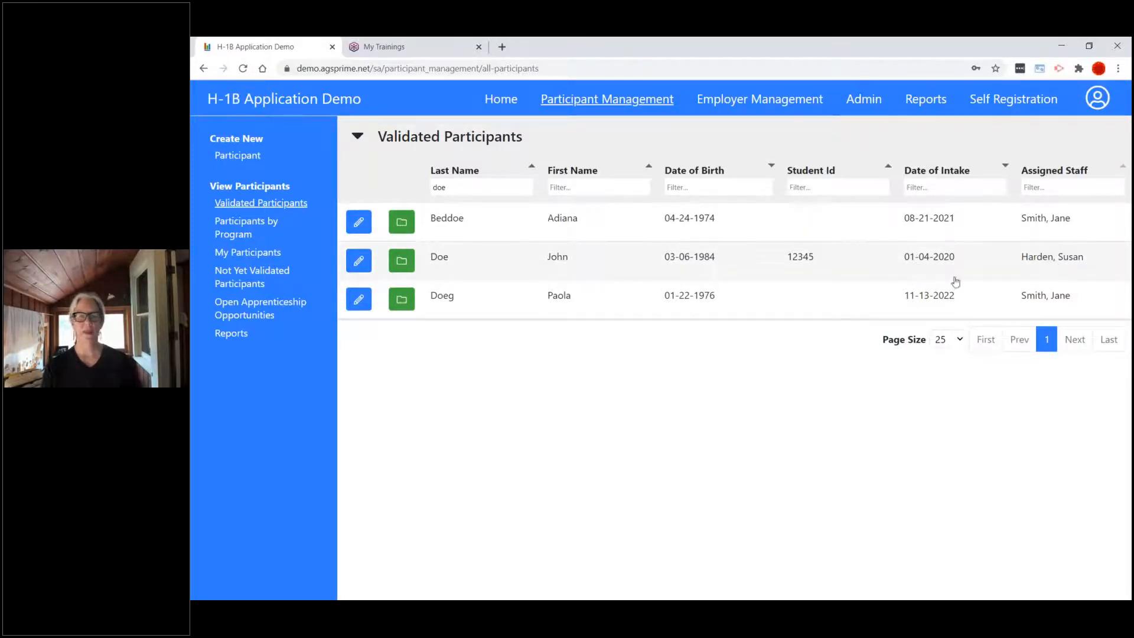
pyautogui.click(402, 260)
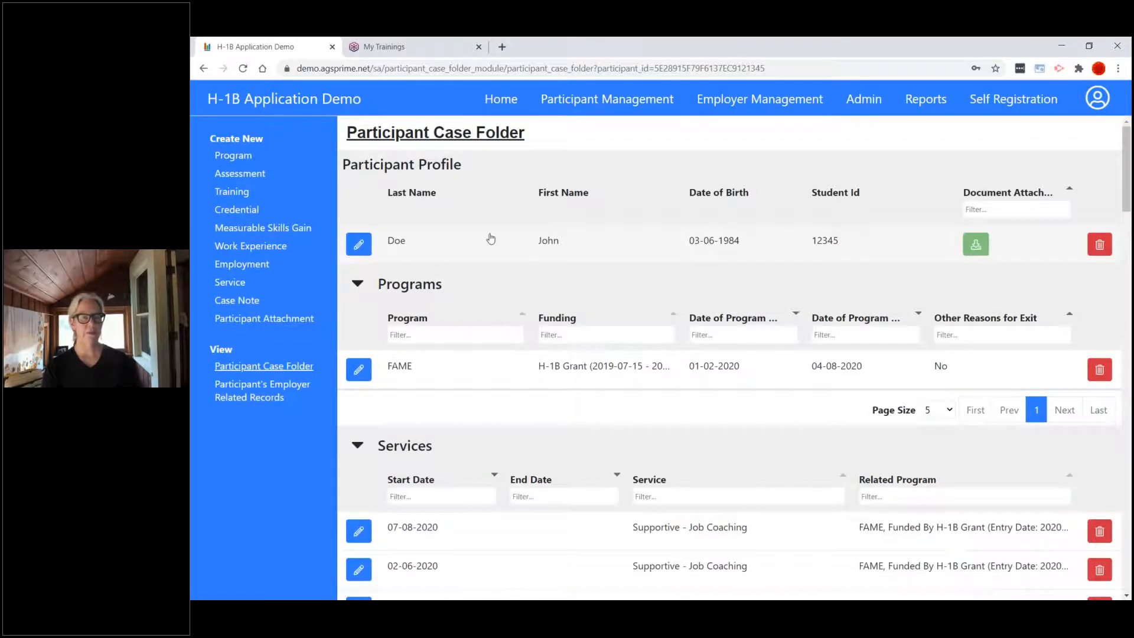
# Step: Look through the Participant Case Folder, from the profile and programs down to services, assessments, trainings and credentials
pyautogui.moveTo(528, 135); pyautogui.dragTo(345, 133)
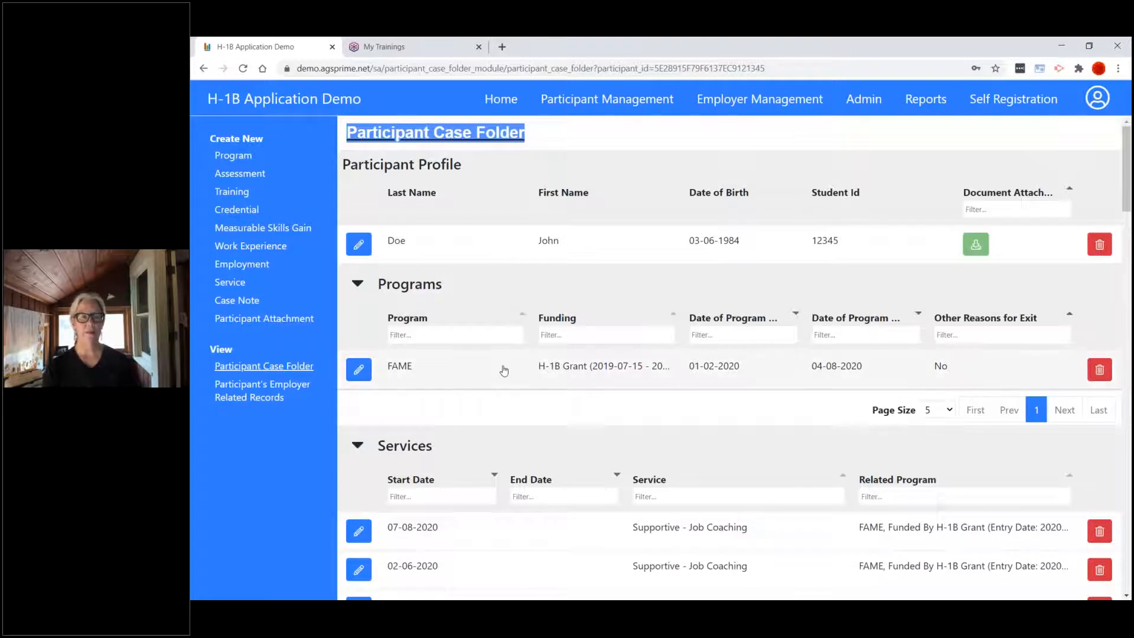
pyautogui.scroll(-9, 504, 370)
pyautogui.scroll(-8, 504, 370)
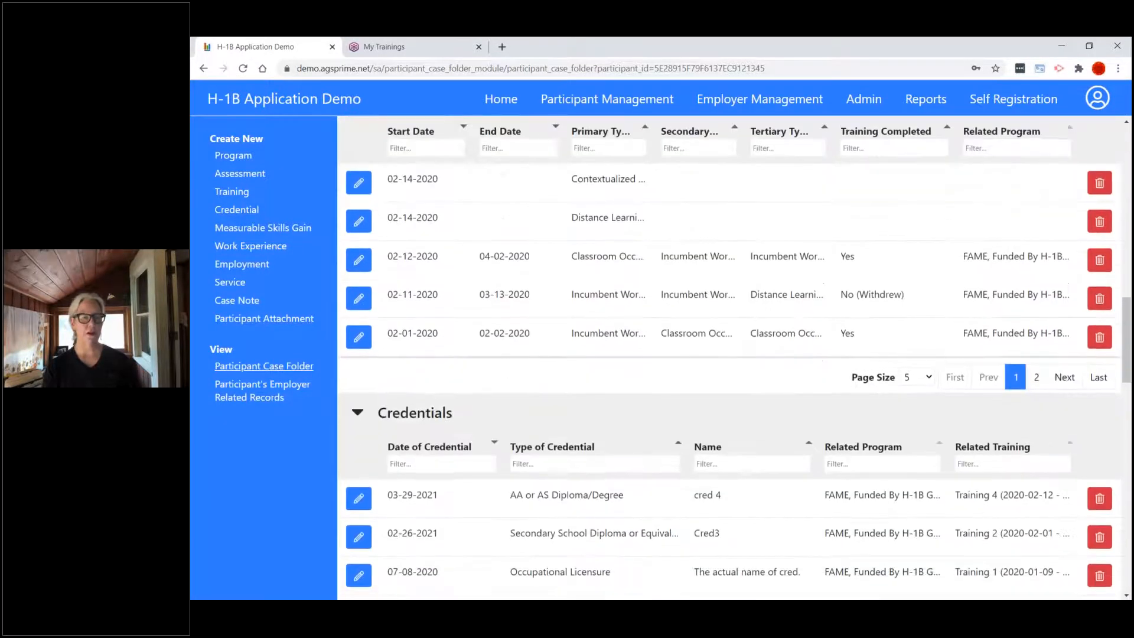
pyautogui.scroll(-3, 503, 370)
pyautogui.scroll(10, 514, 369)
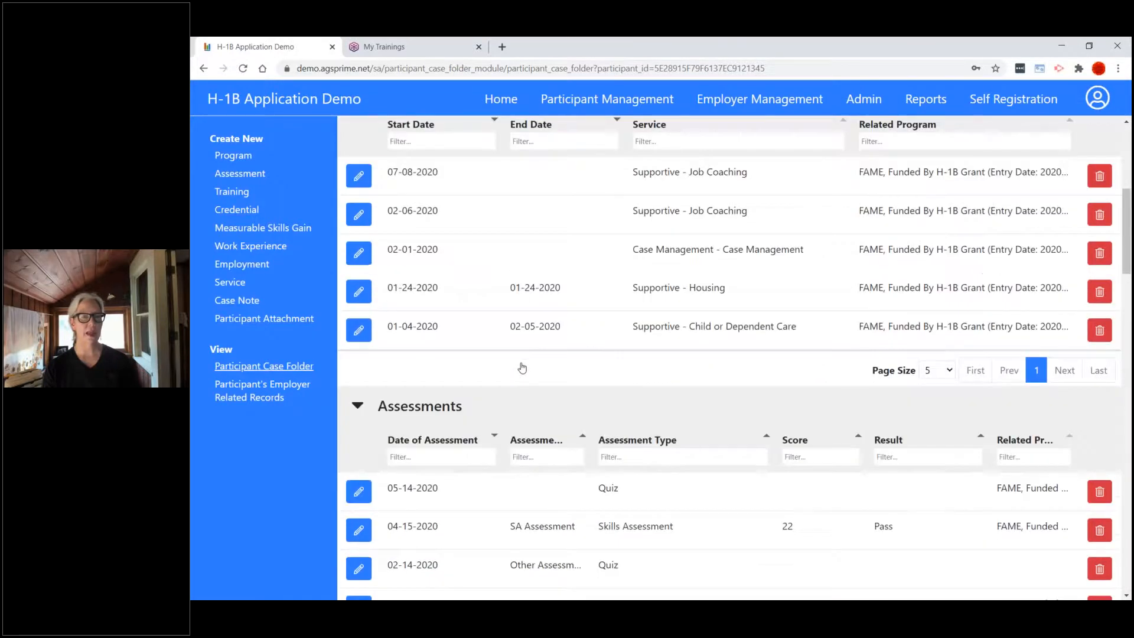
pyautogui.scroll(6, 522, 368)
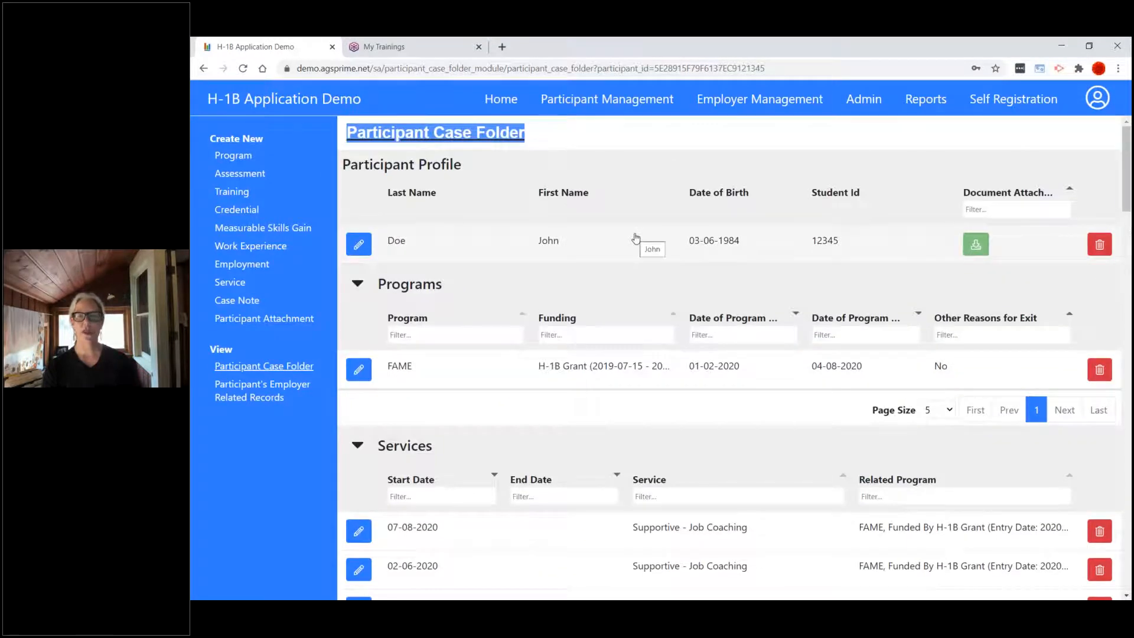
# Step: Open the participant's profile form and look through its fields, from identifying information to residence address and contact information
pyautogui.click(358, 247)
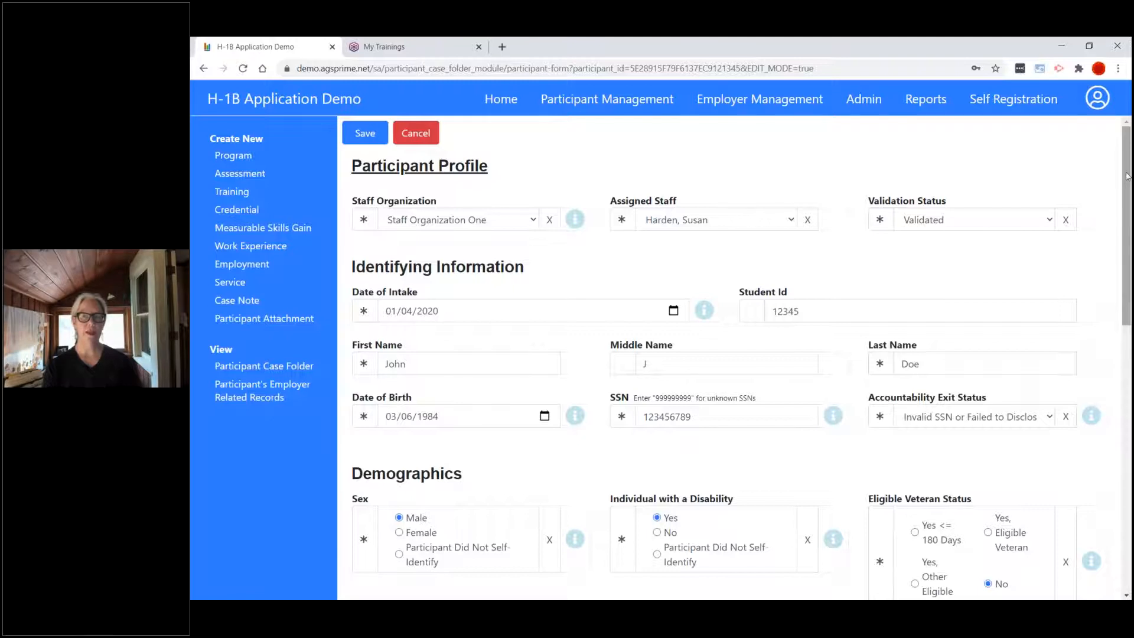
pyautogui.moveTo(1126, 175); pyautogui.dragTo(1120, 459)
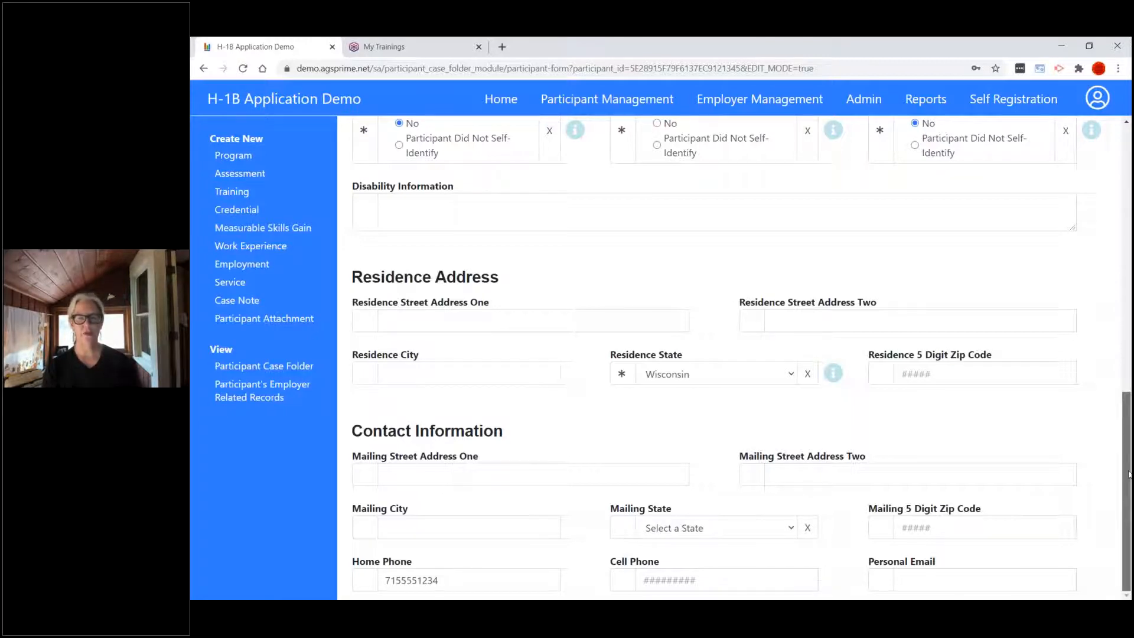
pyautogui.moveTo(1128, 432); pyautogui.dragTo(1128, 175)
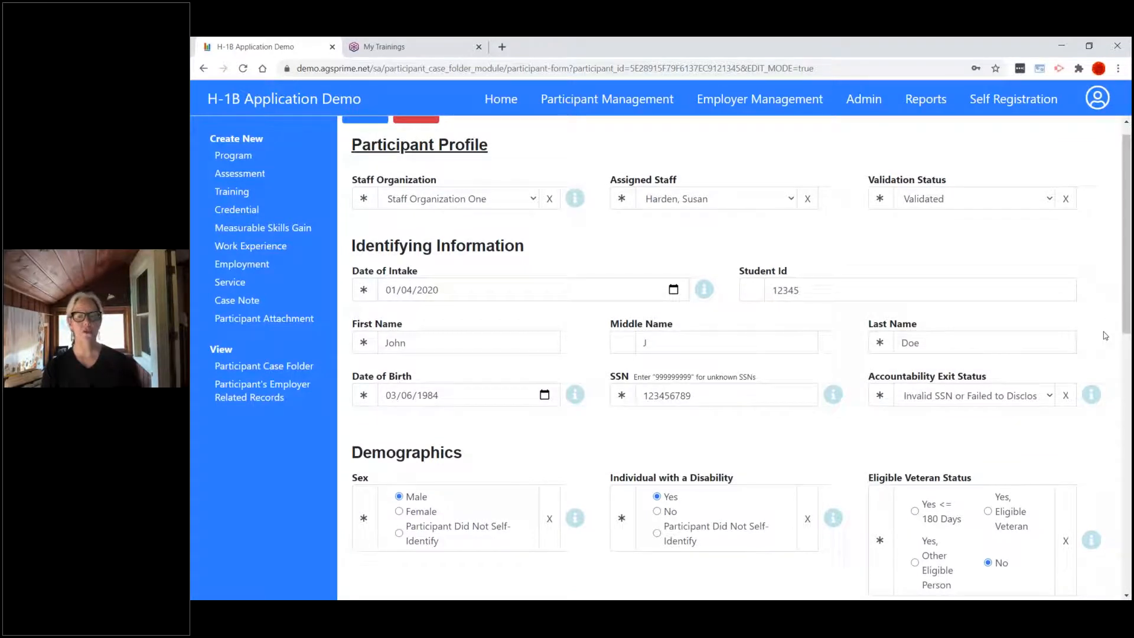
# Step: Show the help text for the SSN and Accountability Exit Status fields and view the available exit status options
pyautogui.click(832, 397)
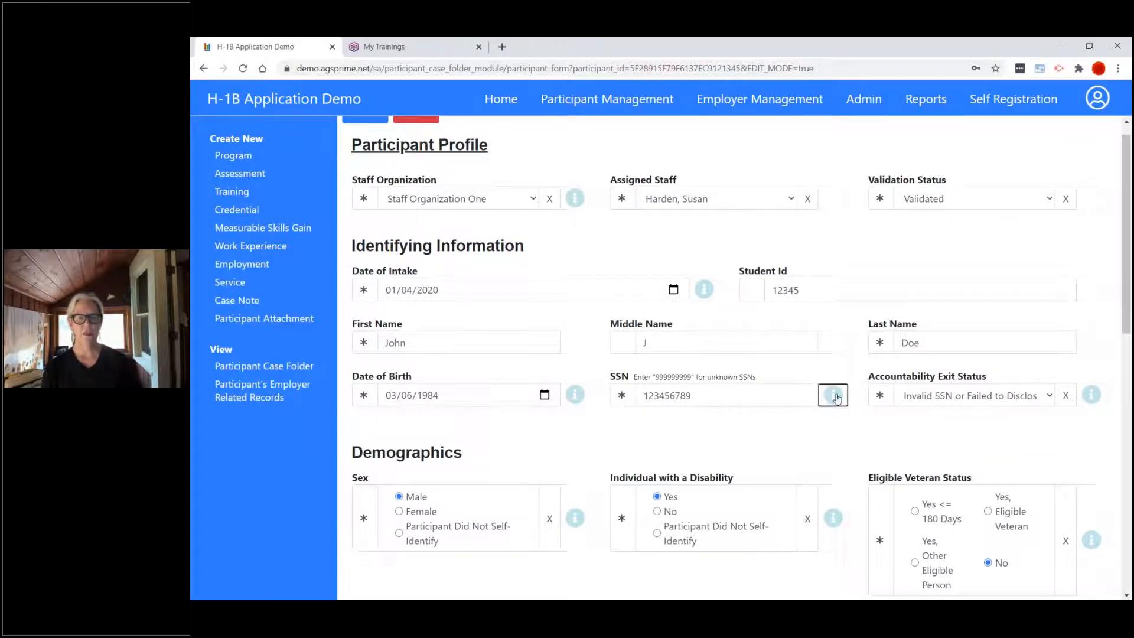
pyautogui.moveTo(740, 495); pyautogui.dragTo(626, 418)
pyautogui.click(913, 483)
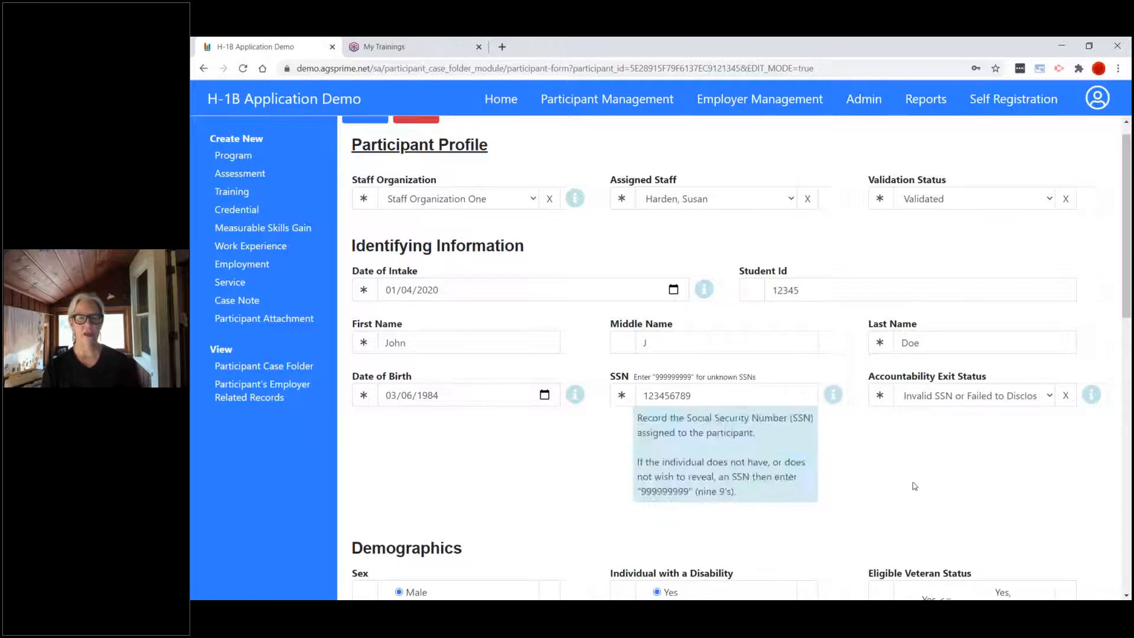
pyautogui.click(1055, 401)
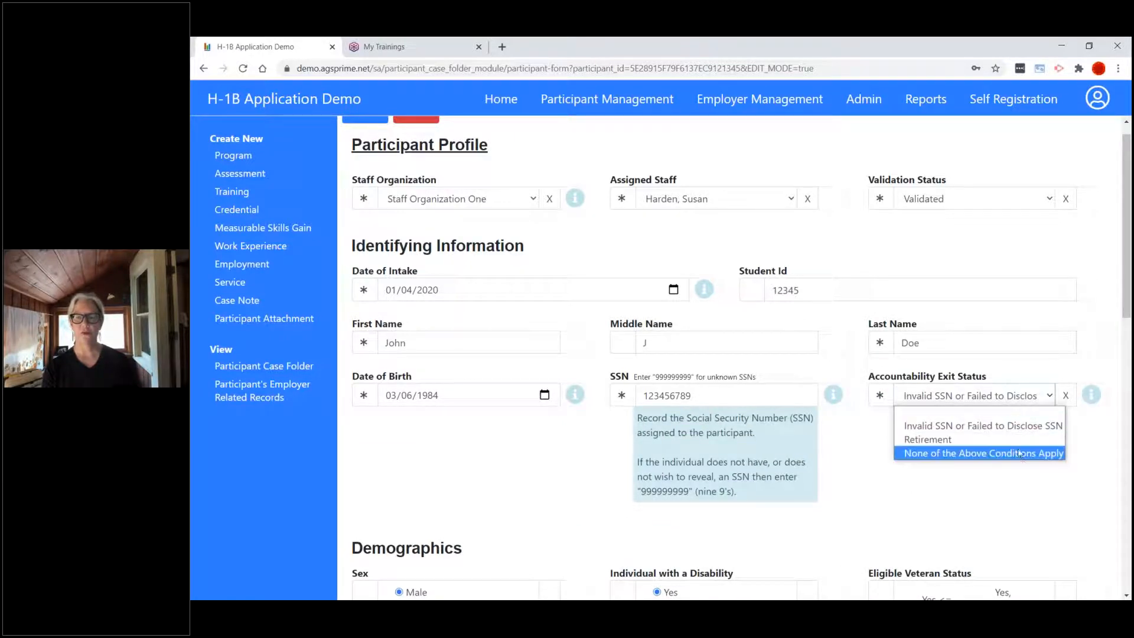
pyautogui.click(1091, 397)
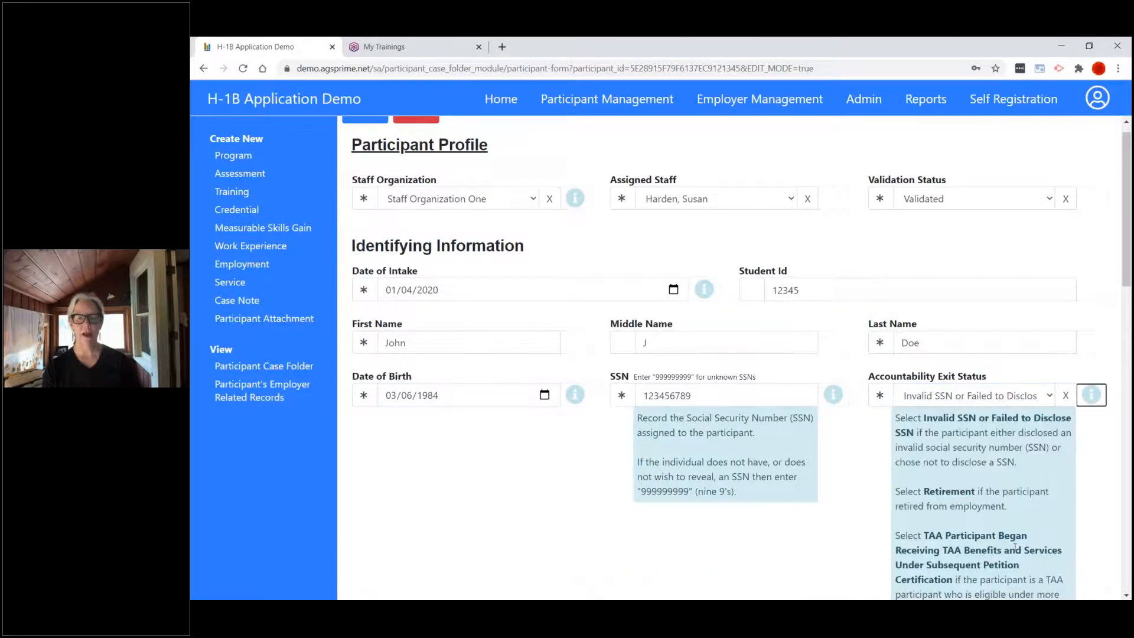
# Step: Show the help text for the Sex field under Demographics and hide it again
pyautogui.scroll(-3, 1013, 553)
pyautogui.scroll(-7, 1011, 544)
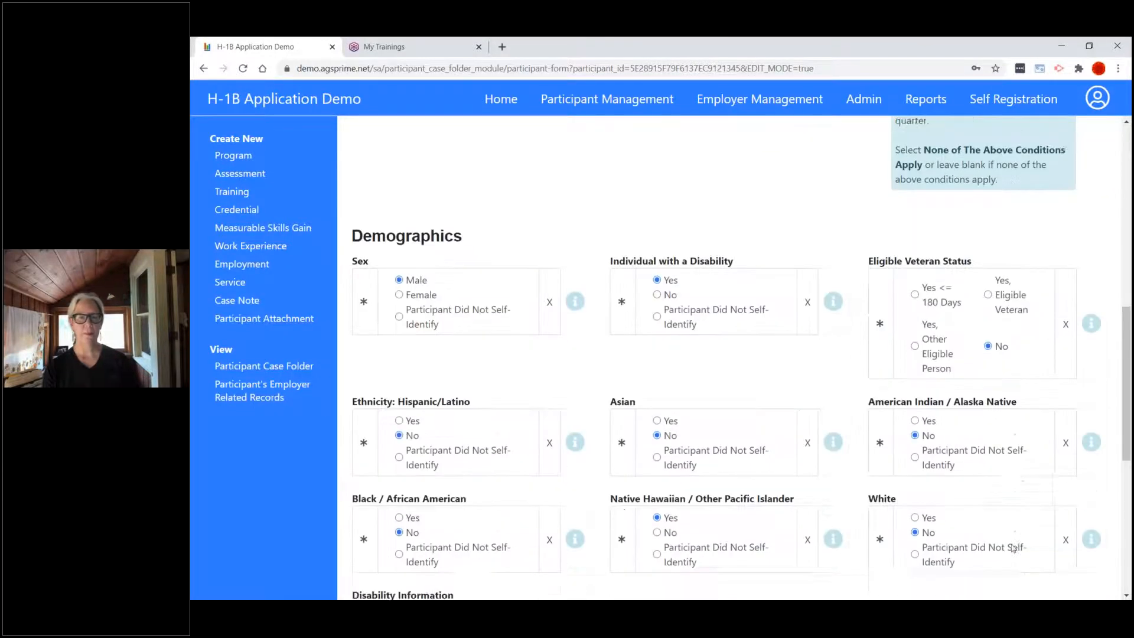
pyautogui.click(575, 236)
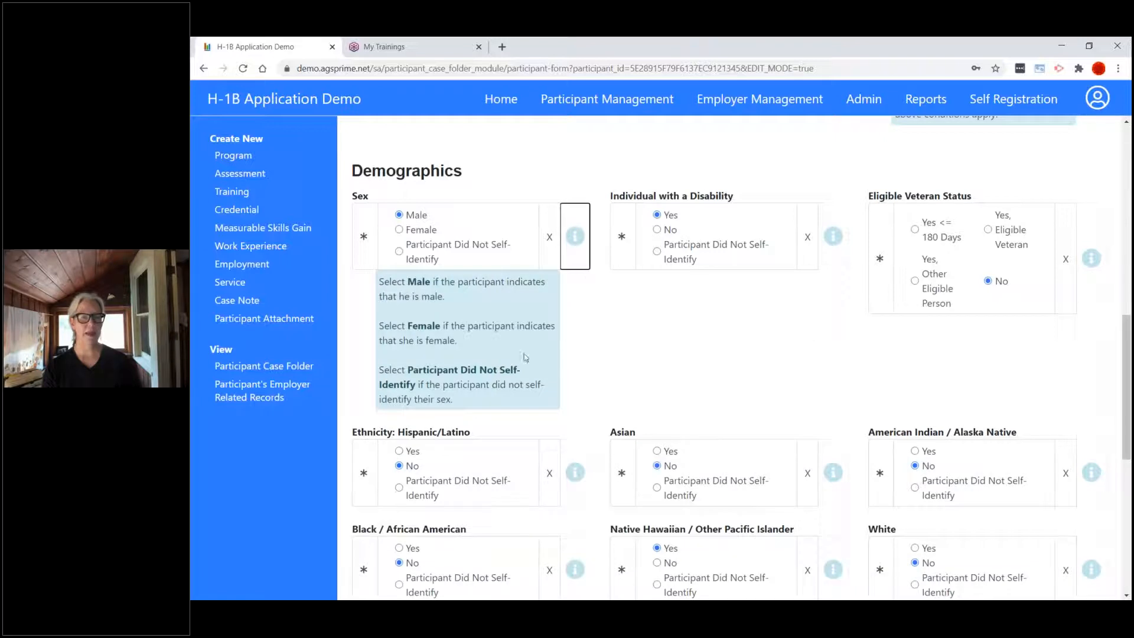
pyautogui.click(574, 237)
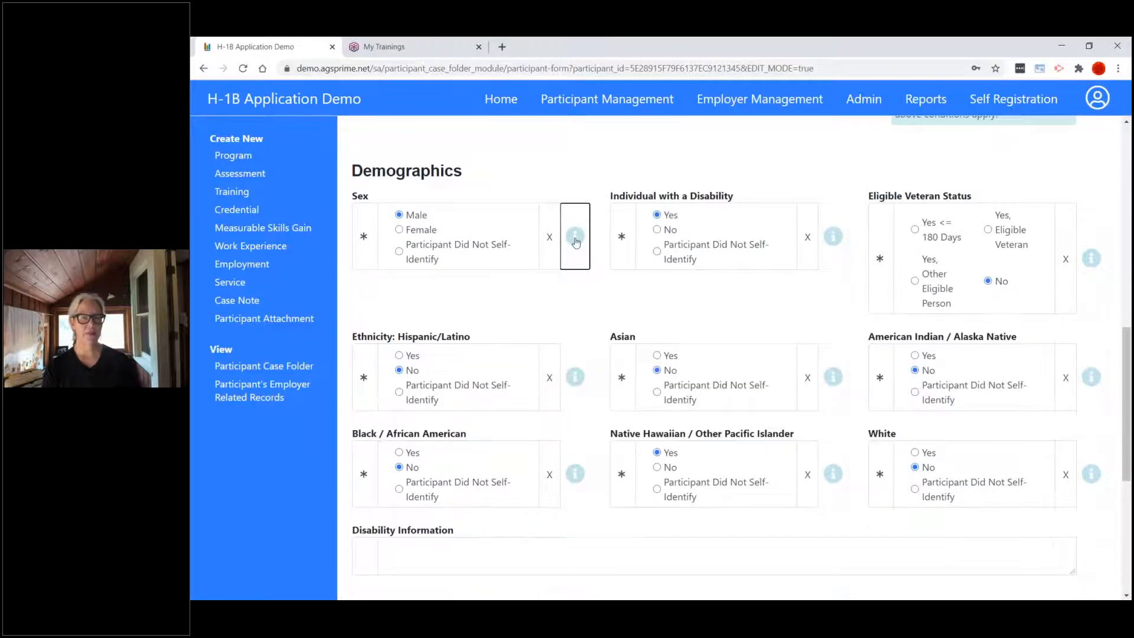
pyautogui.scroll(10, 669, 338)
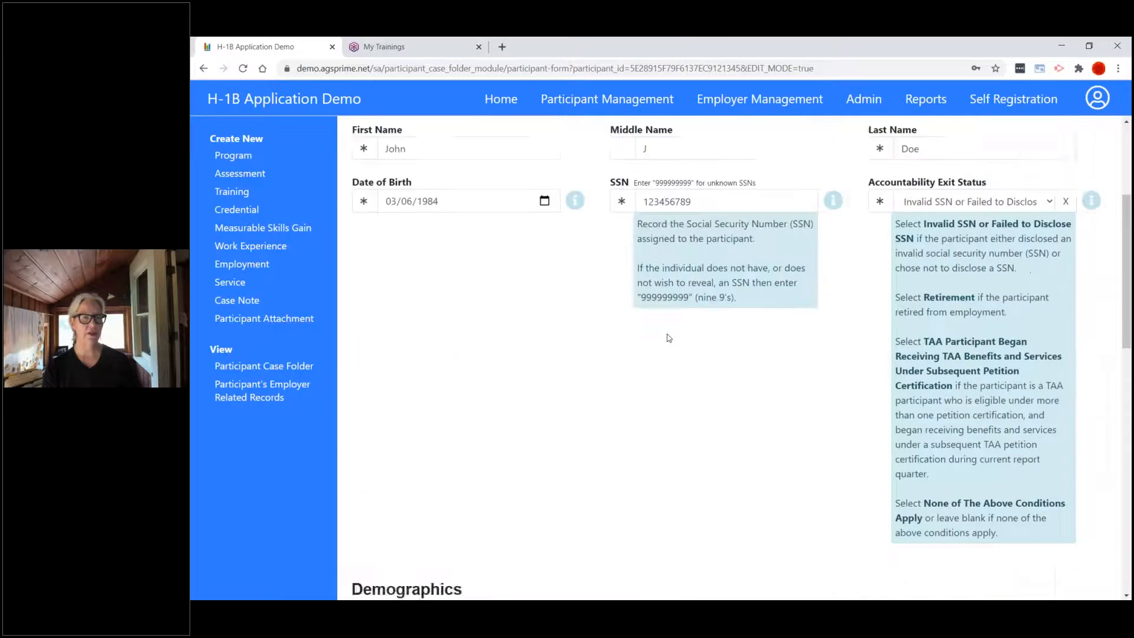
# Step: Return to the Participant Case Folder, open the FAME program record and highlight its participant field
pyautogui.click(286, 367)
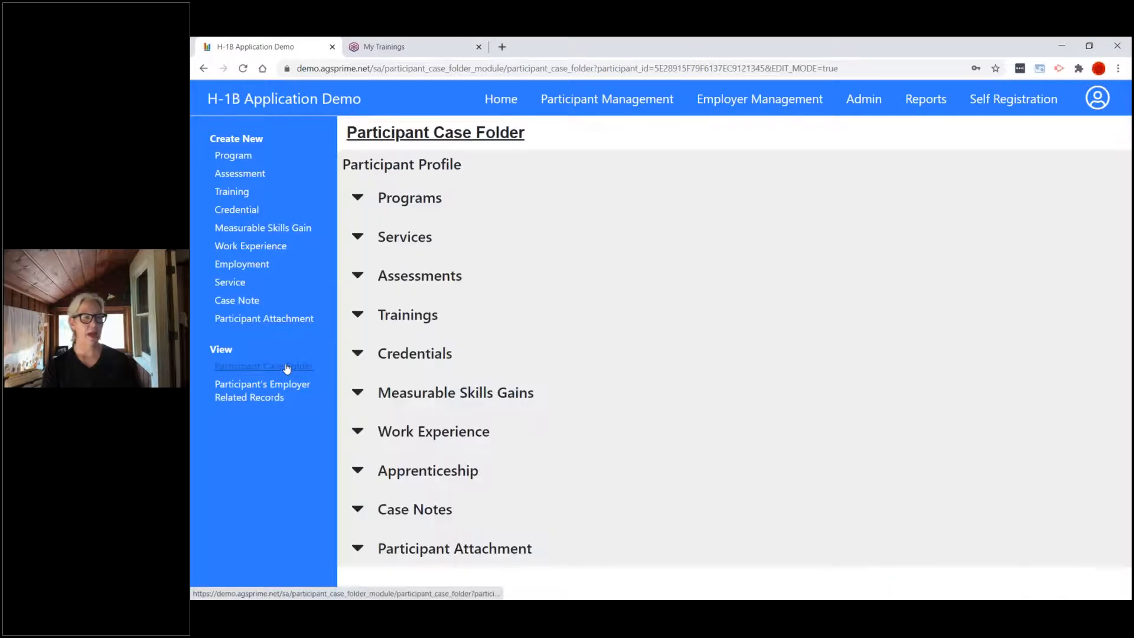
pyautogui.click(358, 370)
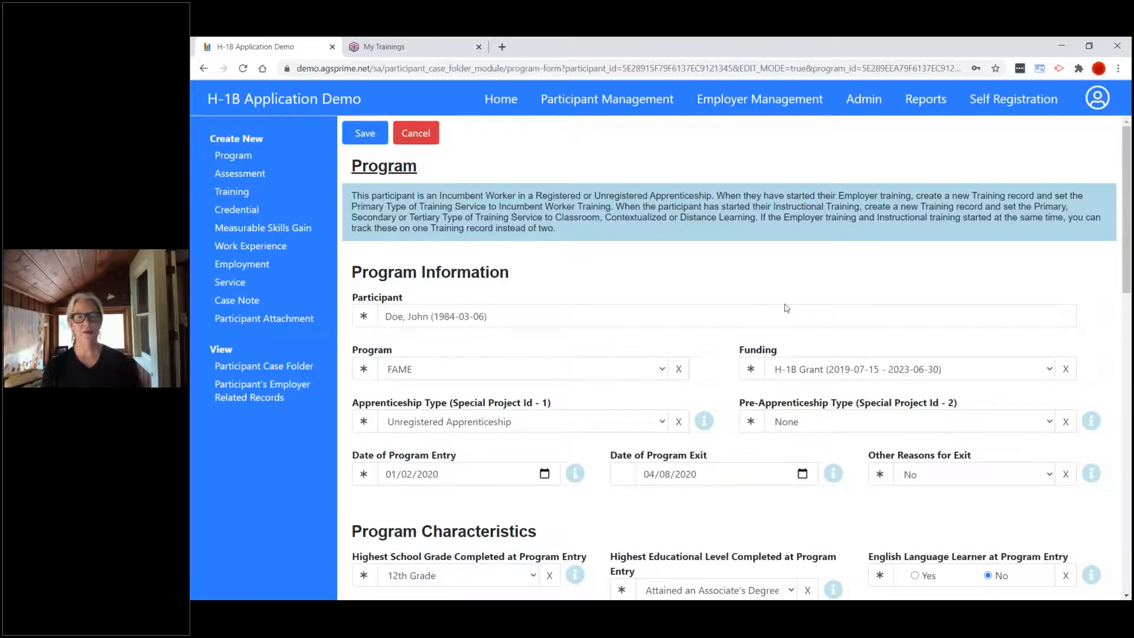
pyautogui.scroll(-3, 775, 308)
pyautogui.scroll(3, 789, 311)
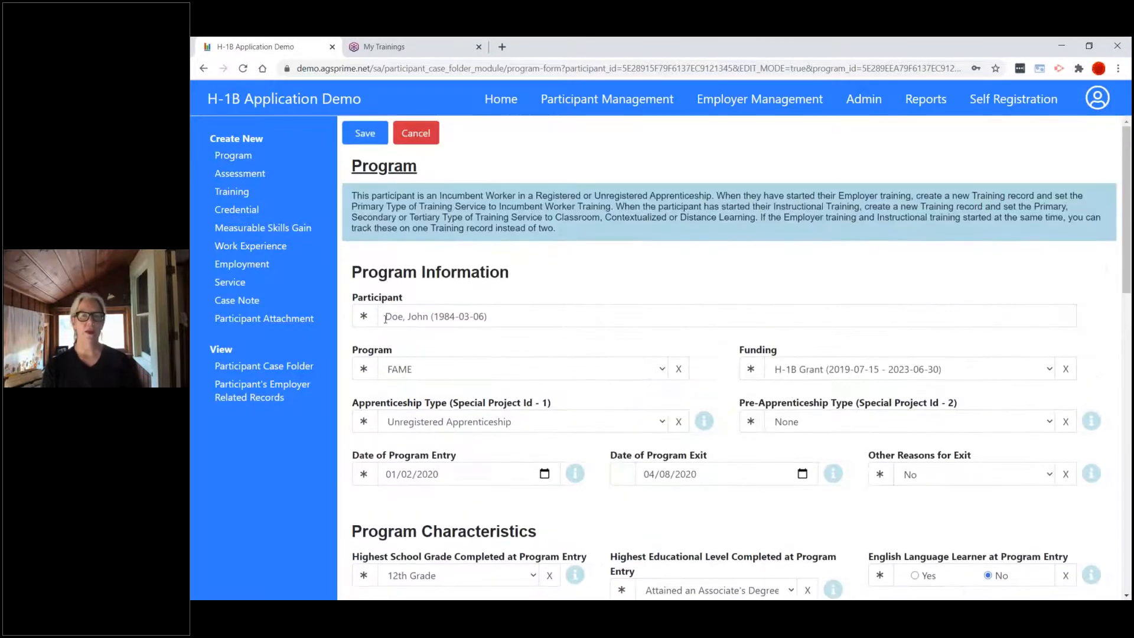
pyautogui.moveTo(488, 316); pyautogui.dragTo(417, 317)
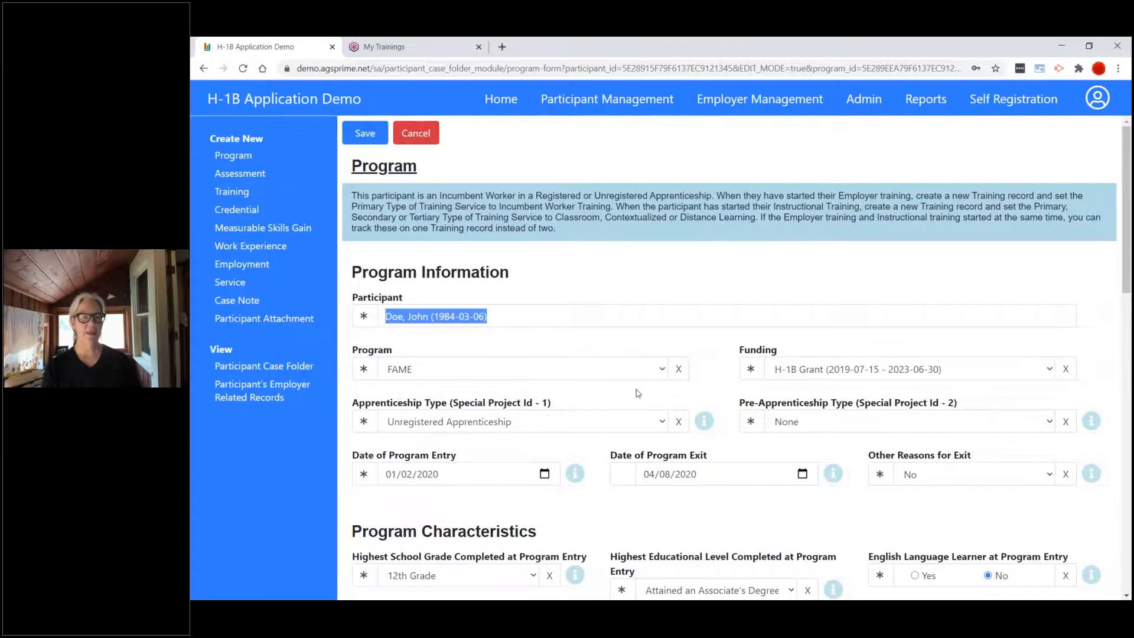
# Step: View the options of the Program field and highlight its label
pyautogui.click(663, 371)
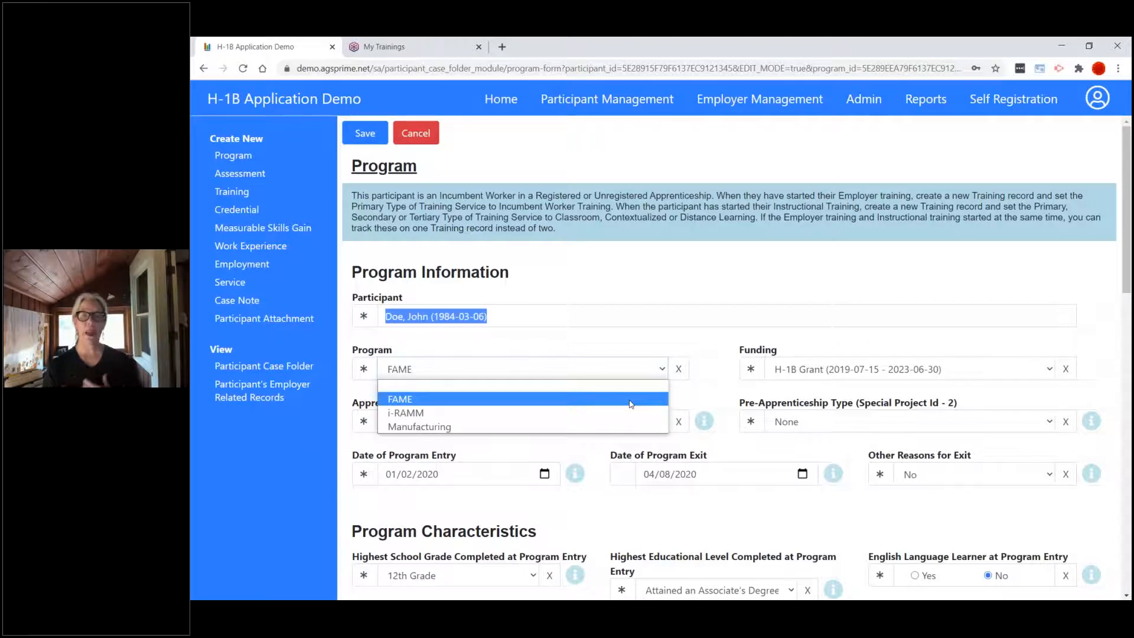
pyautogui.moveTo(393, 355); pyautogui.dragTo(349, 349)
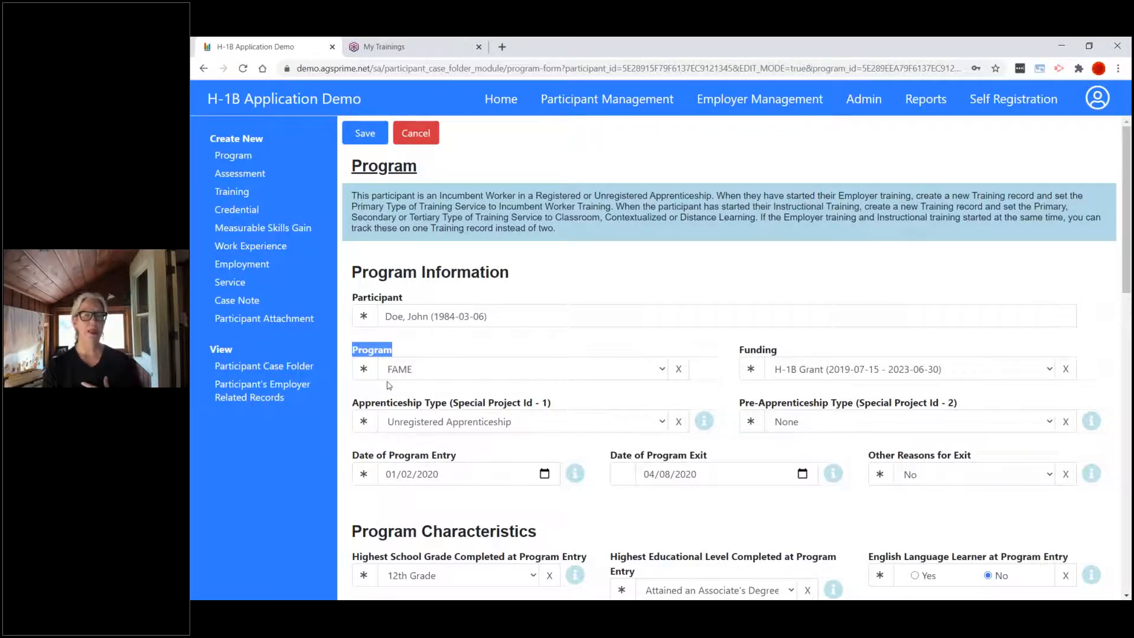
pyautogui.click(426, 348)
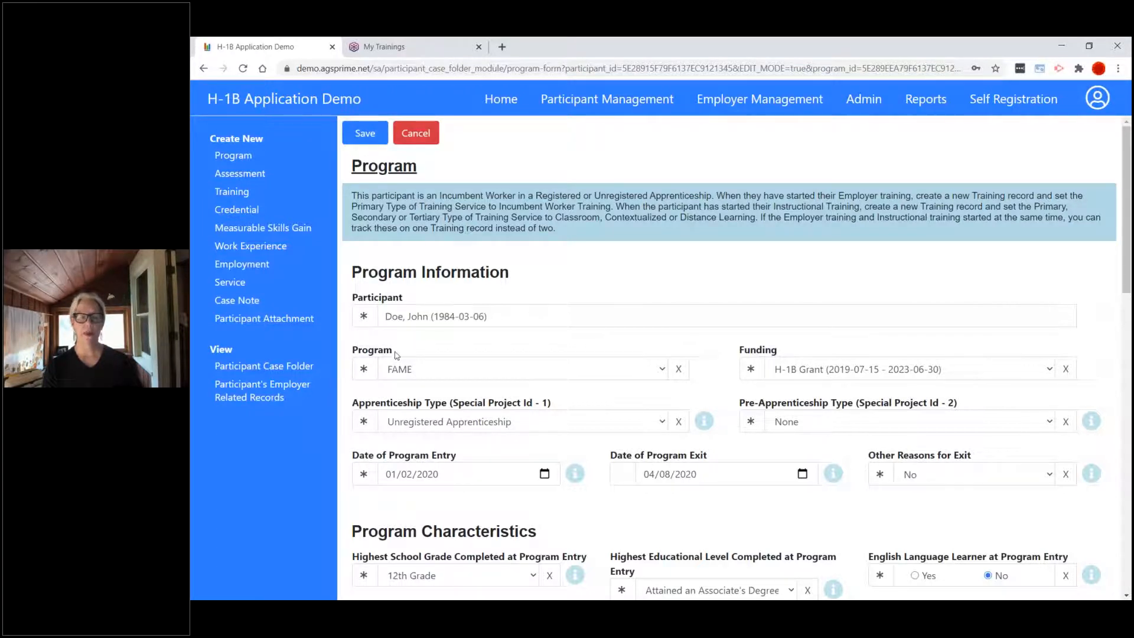
pyautogui.moveTo(396, 354); pyautogui.dragTo(344, 349)
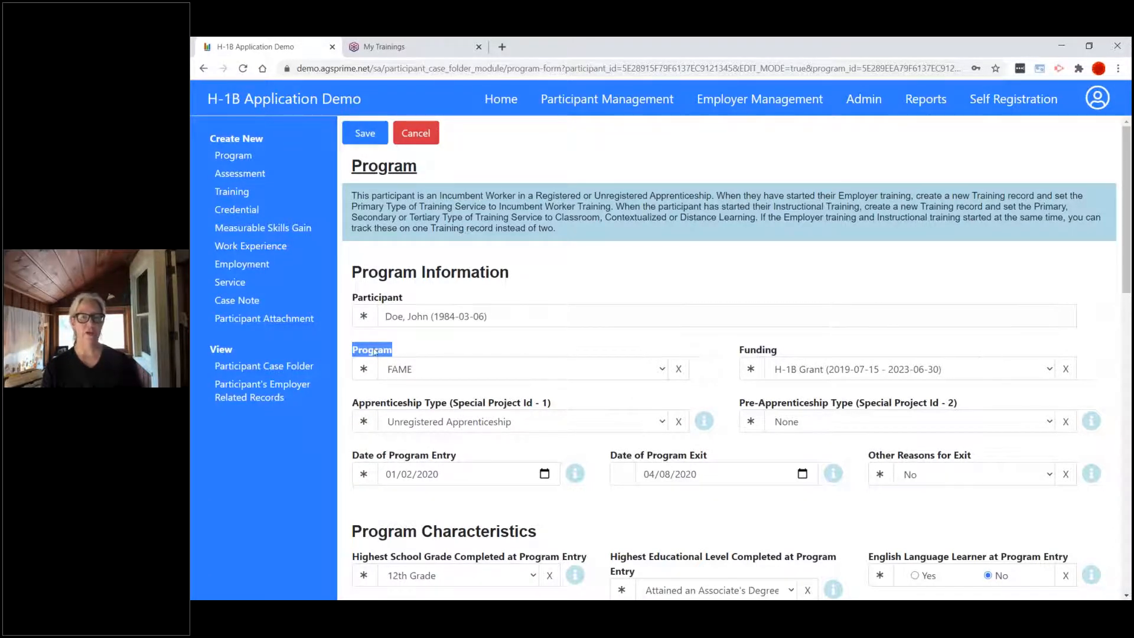
# Step: Switch the Apprenticeship Type to Registered Apprenticeship Program and back to Unregistered Apprenticeship
pyautogui.scroll(-2, 599, 379)
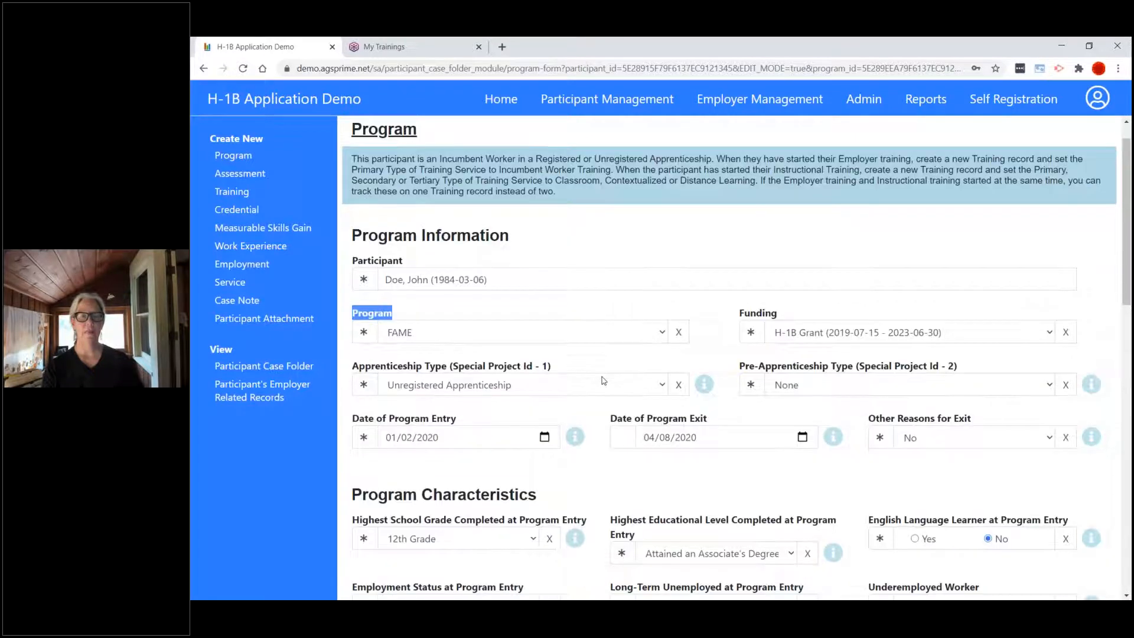
pyautogui.moveTo(354, 304); pyautogui.dragTo(570, 307)
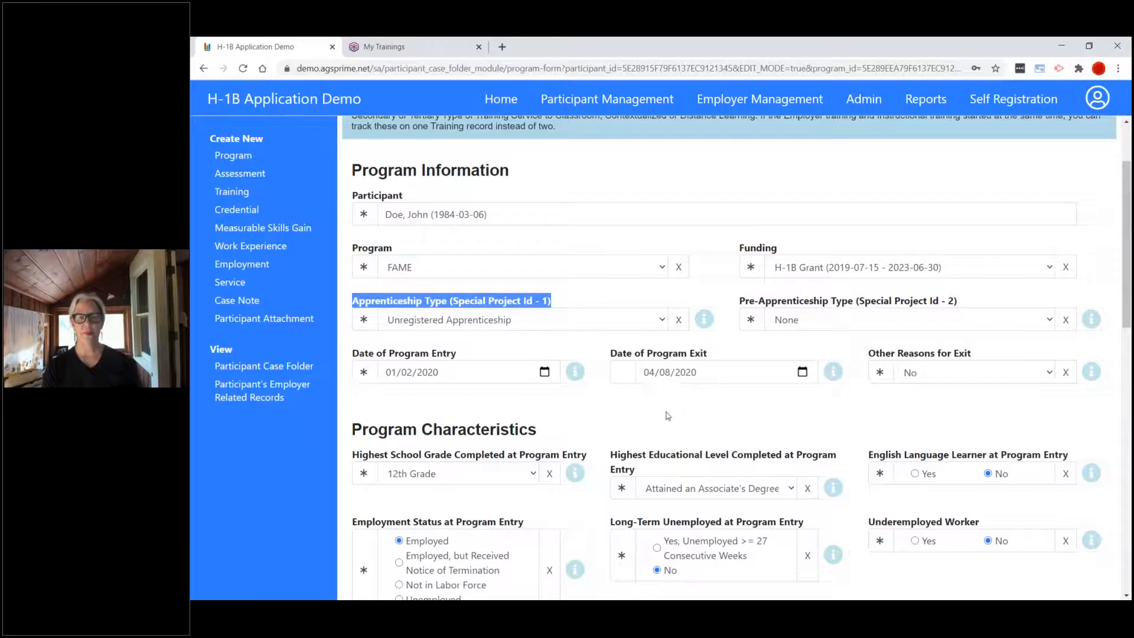
pyautogui.click(663, 320)
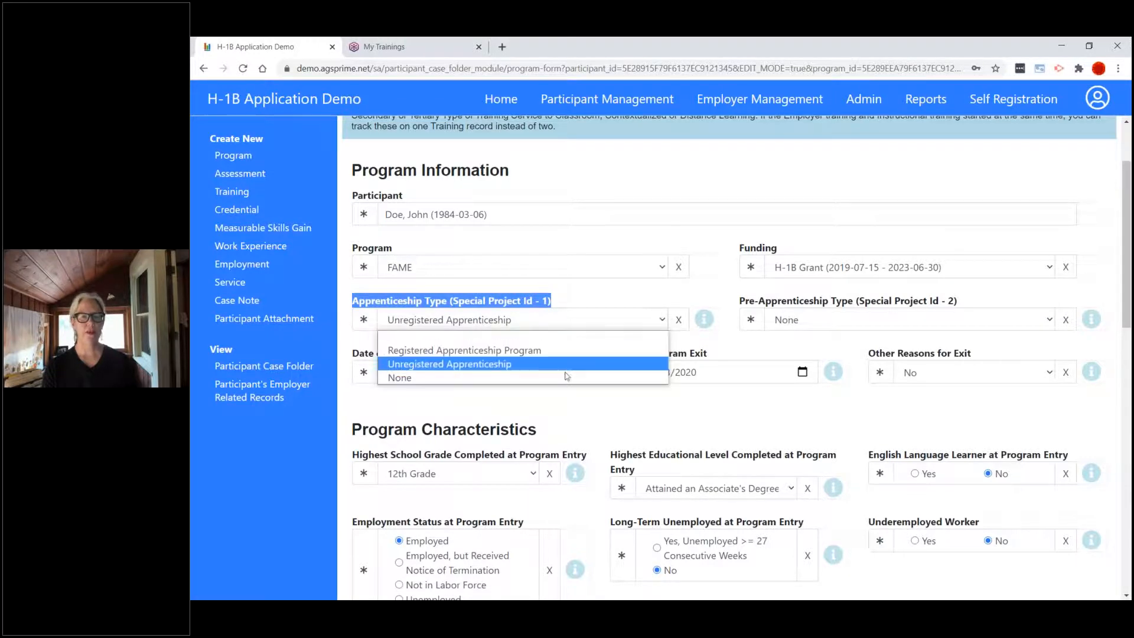
pyautogui.click(564, 350)
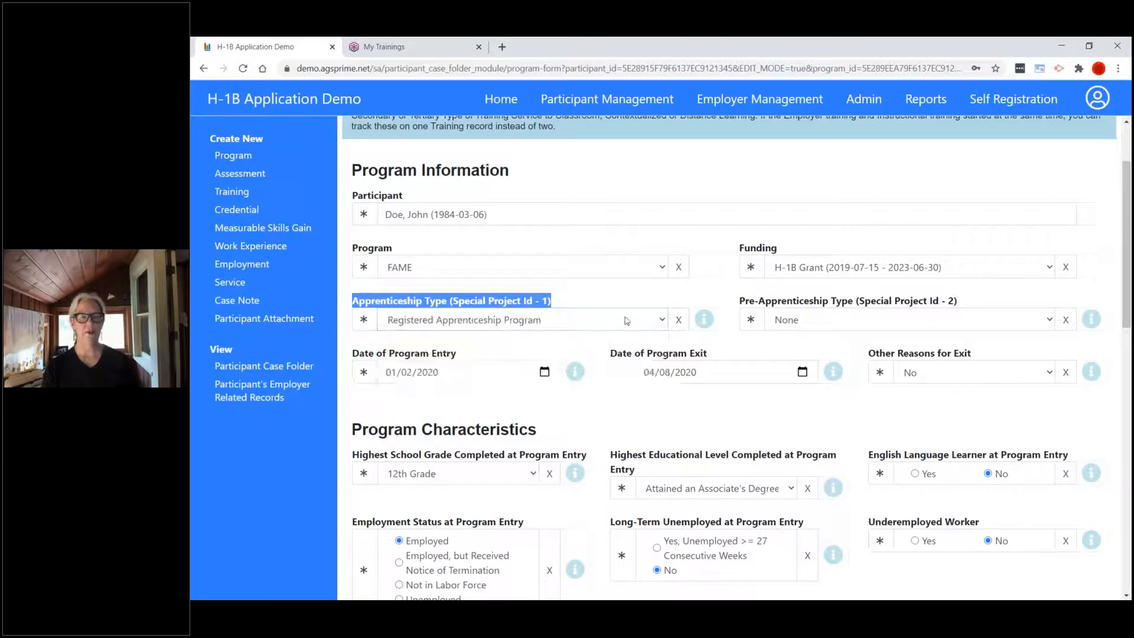
pyautogui.click(664, 322)
pyautogui.click(620, 364)
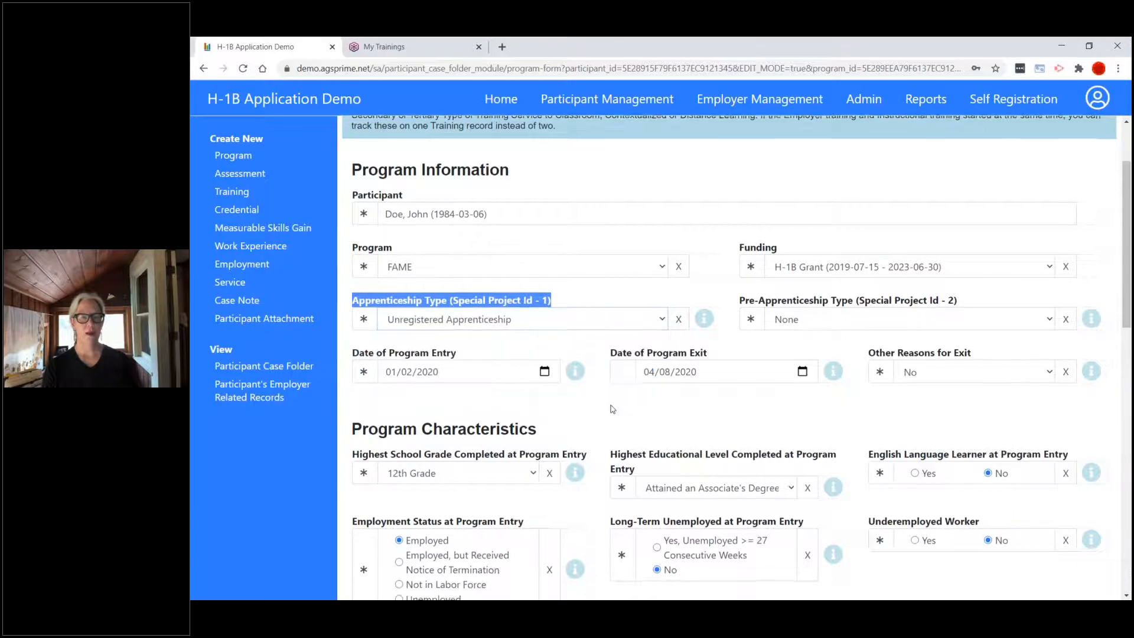
# Step: Set Employment Status at Program Entry to Unemployed and highlight the validation text under the field
pyautogui.scroll(-4, 403, 332)
pyautogui.click(399, 354)
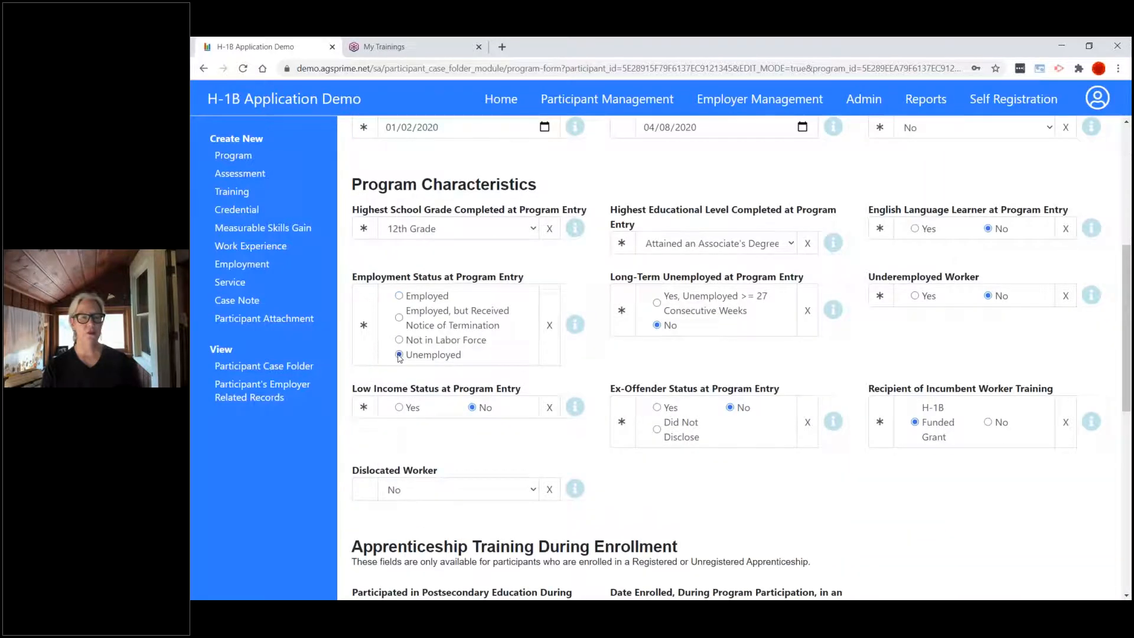
pyautogui.moveTo(456, 408); pyautogui.dragTo(380, 378)
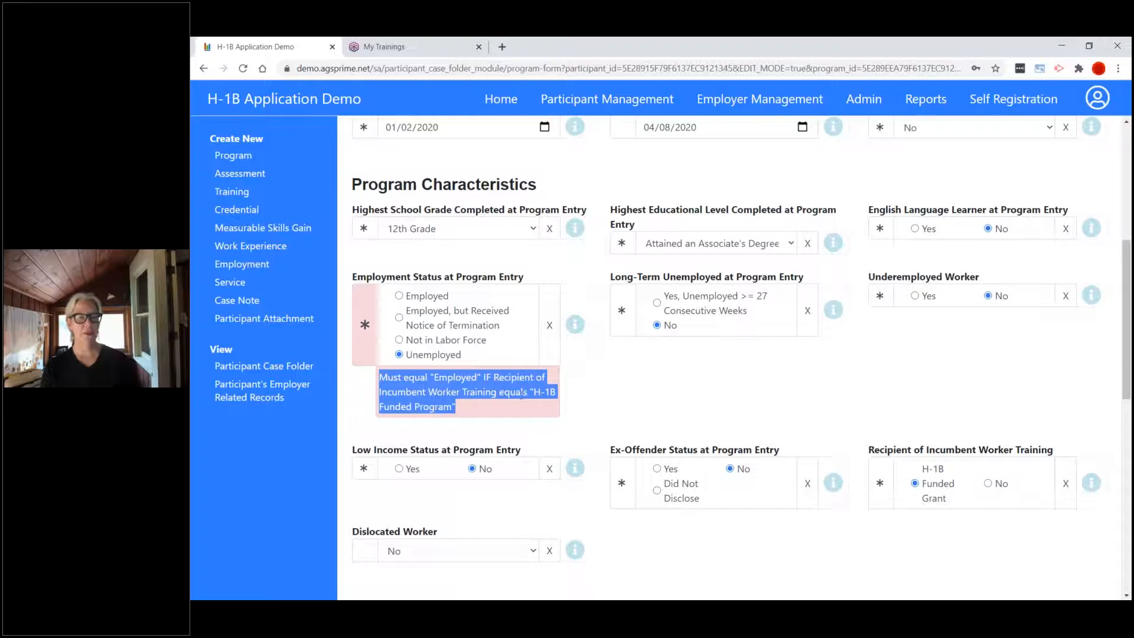
pyautogui.moveTo(477, 411); pyautogui.dragTo(373, 382)
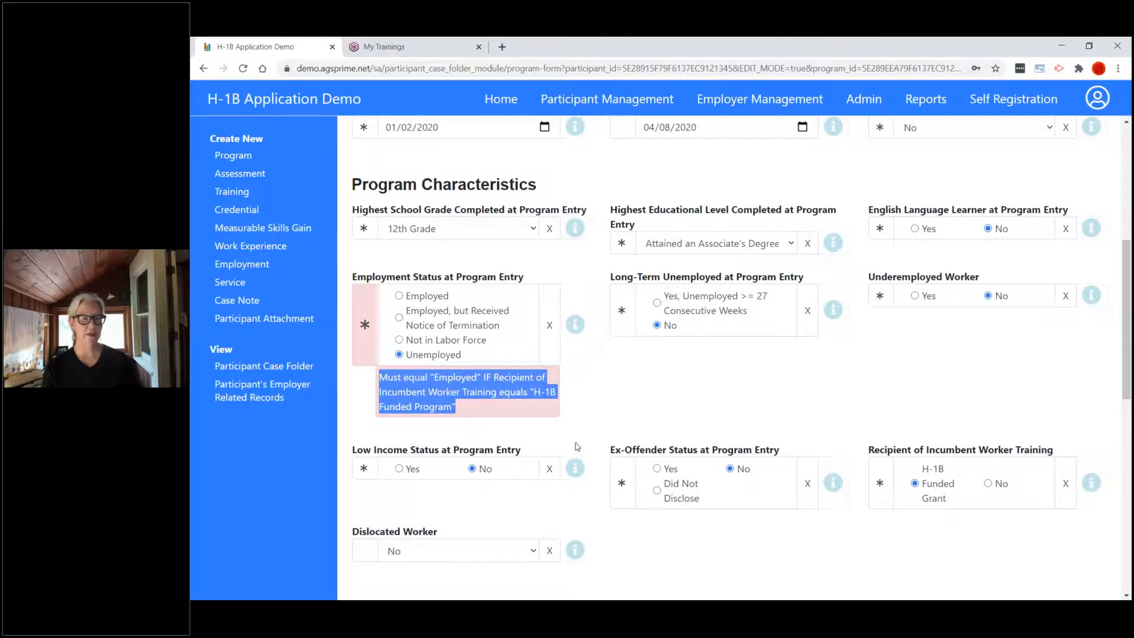
# Step: Set Employment Status to Employed, Recipient of Incumbent Worker Training to No, Underemployed Worker to Yes and Long-Term Unemployed to Yes, Unemployed >= 27 Consecutive Weeks
pyautogui.scroll(6, 575, 449)
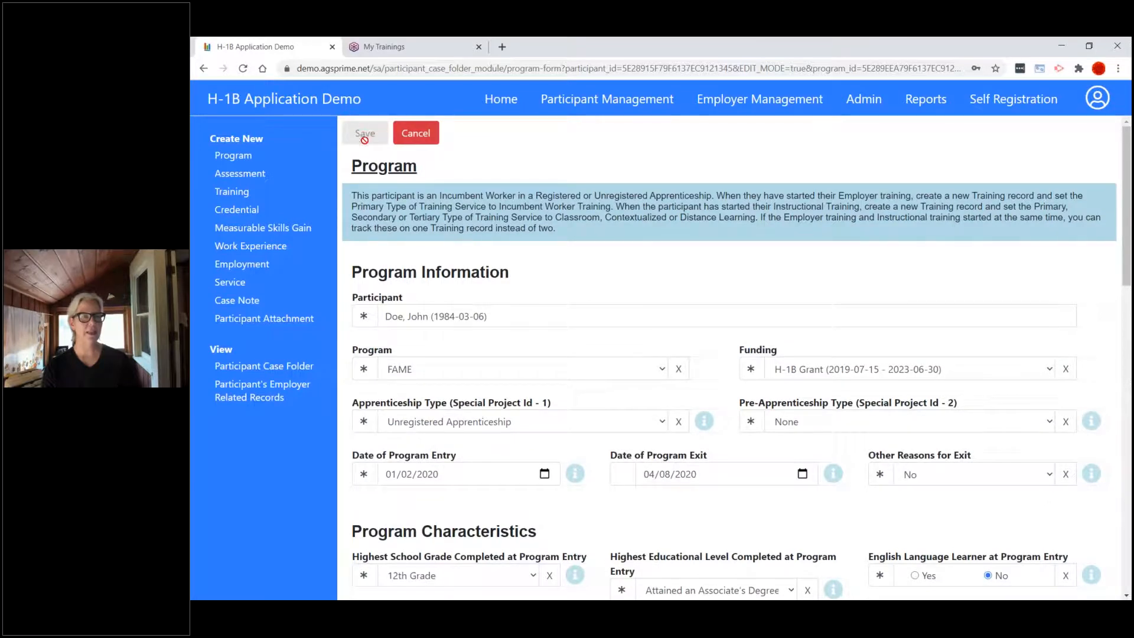
pyautogui.scroll(-8, 590, 331)
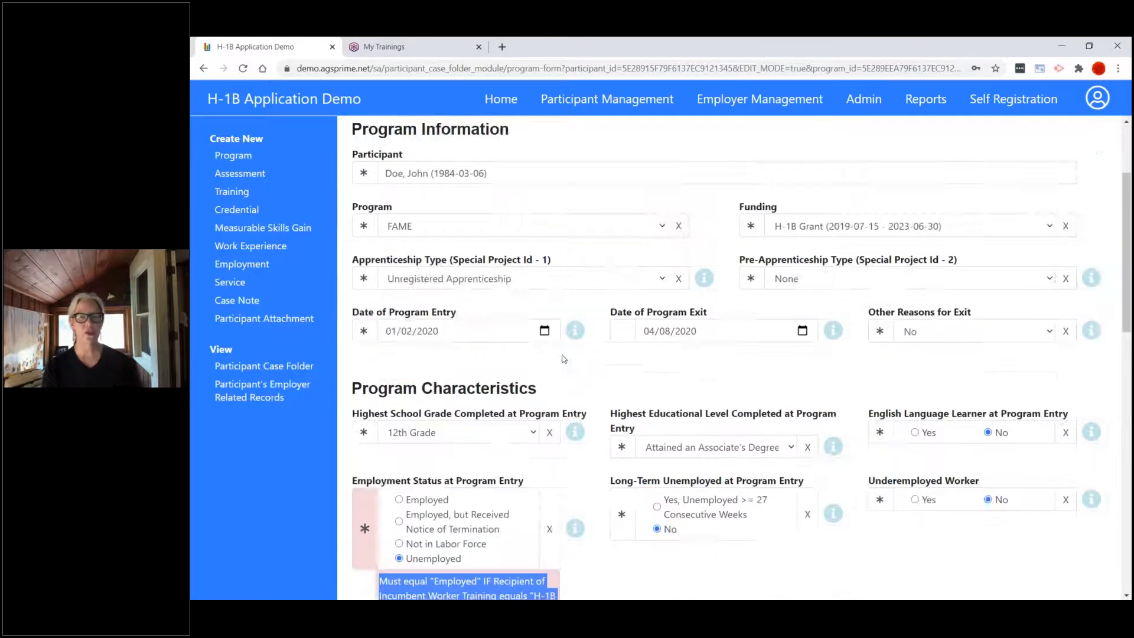
pyautogui.click(399, 173)
pyautogui.click(988, 299)
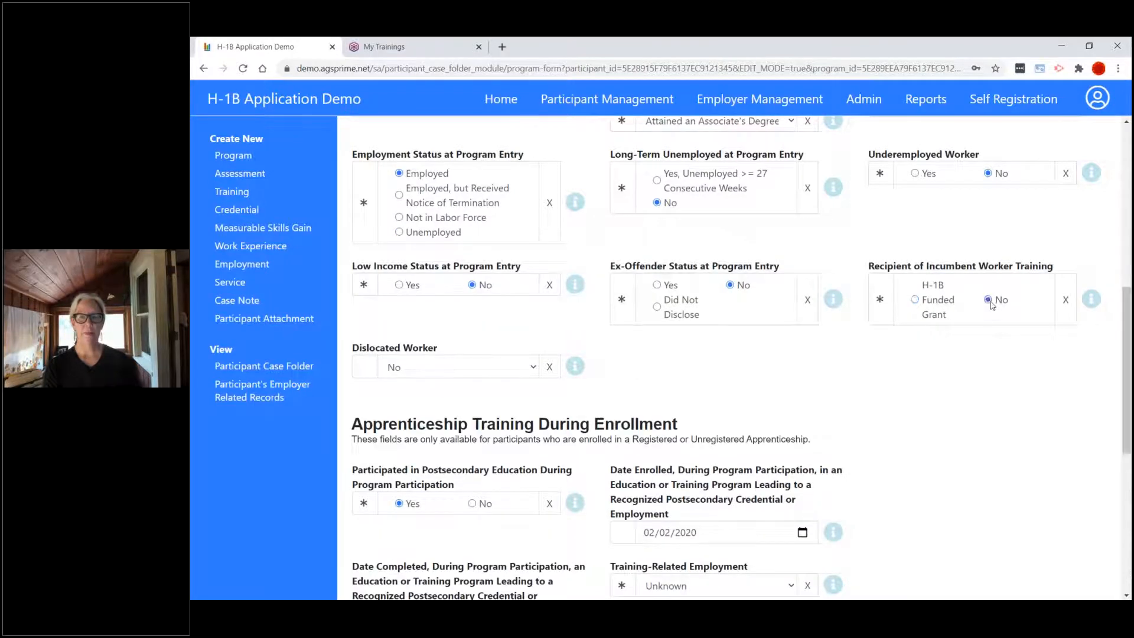
pyautogui.click(913, 174)
pyautogui.click(657, 180)
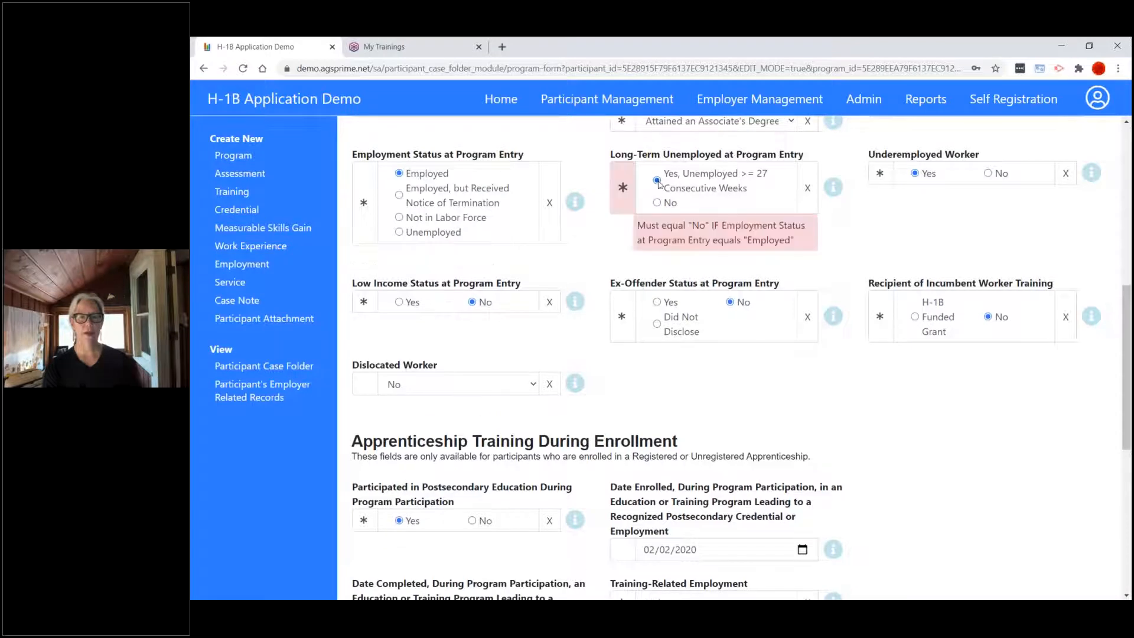
# Step: Set Employment Status to Not in Labor Force, Long-Term Unemployed to No and Recipient of Incumbent Worker Training to H-1B Funded Grant
pyautogui.click(399, 218)
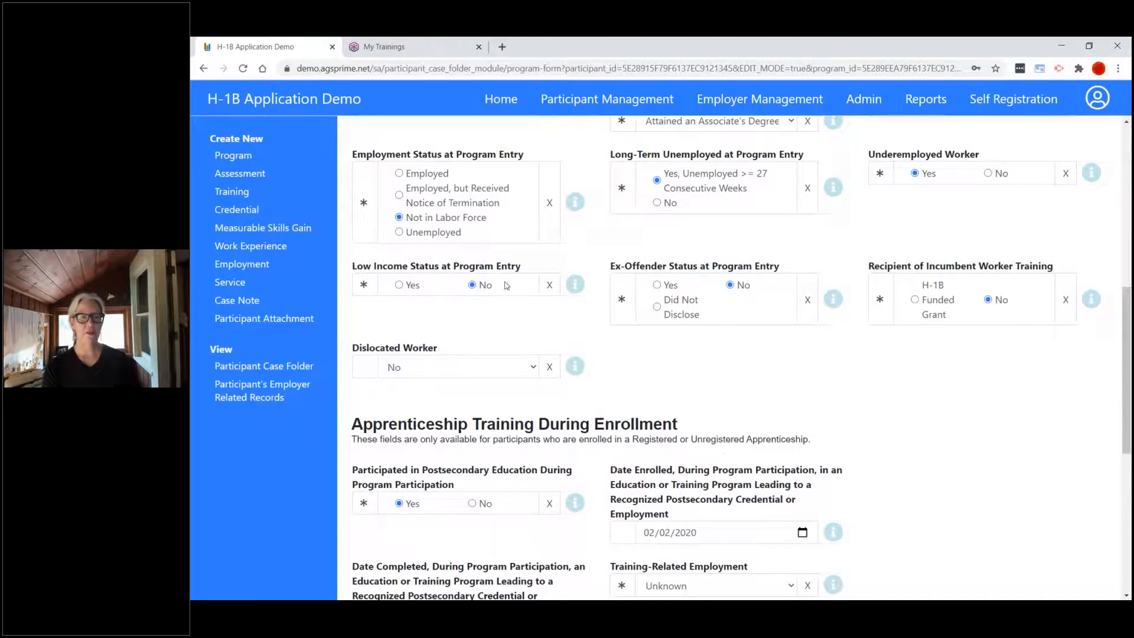
pyautogui.click(656, 202)
pyautogui.click(915, 299)
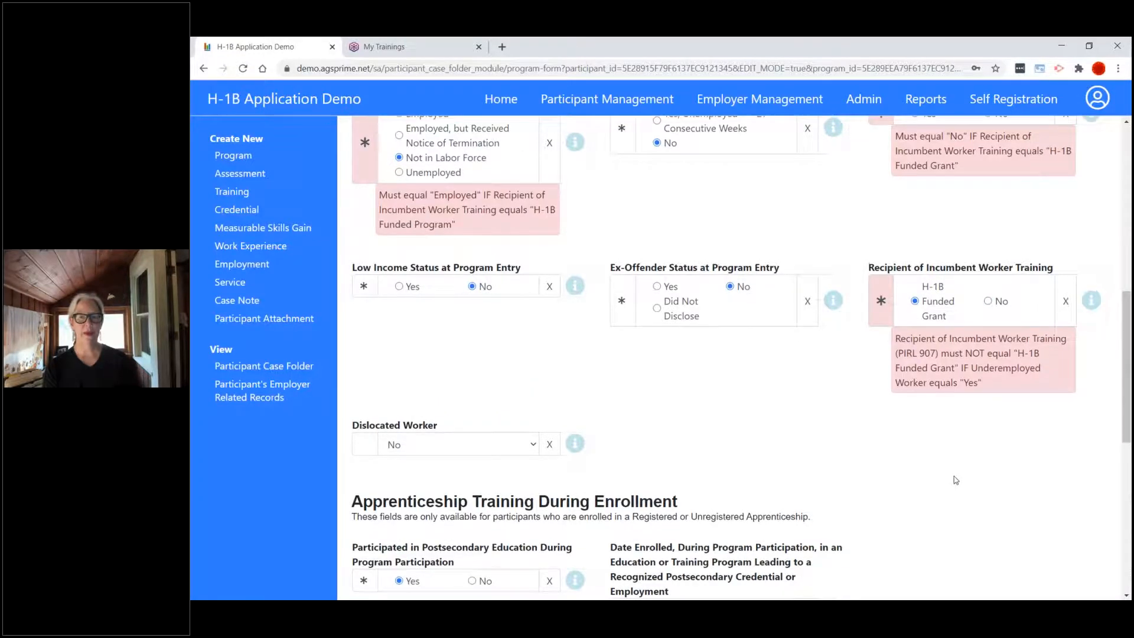
# Step: Set Underemployed Worker to No and Employment Status at Program Entry to Employed
pyautogui.scroll(3, 954, 476)
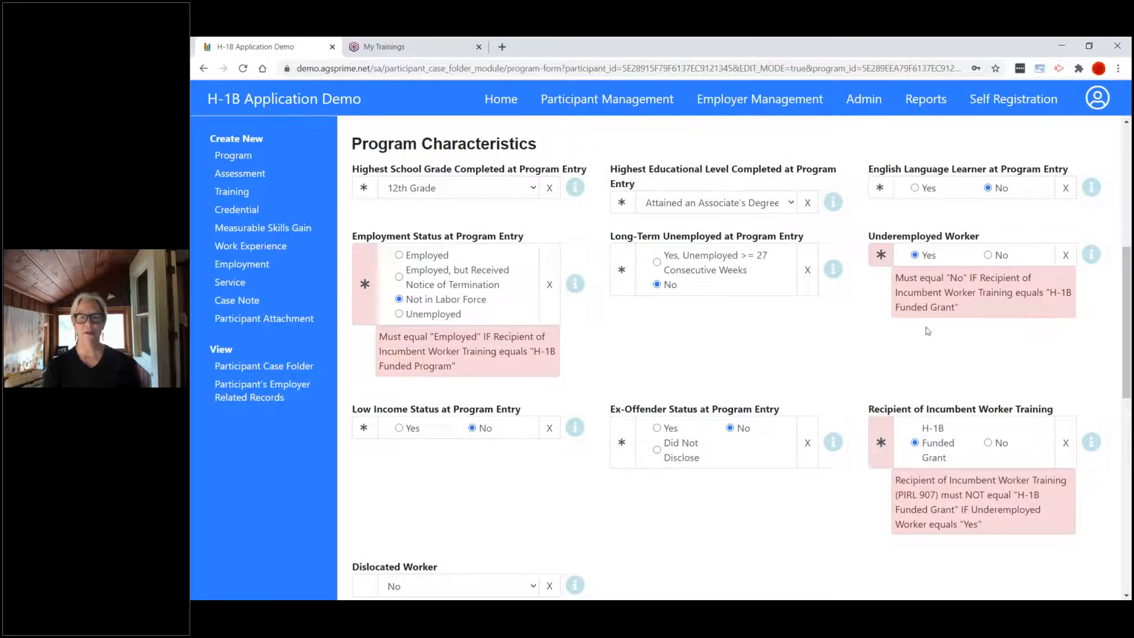
pyautogui.click(988, 255)
pyautogui.click(399, 255)
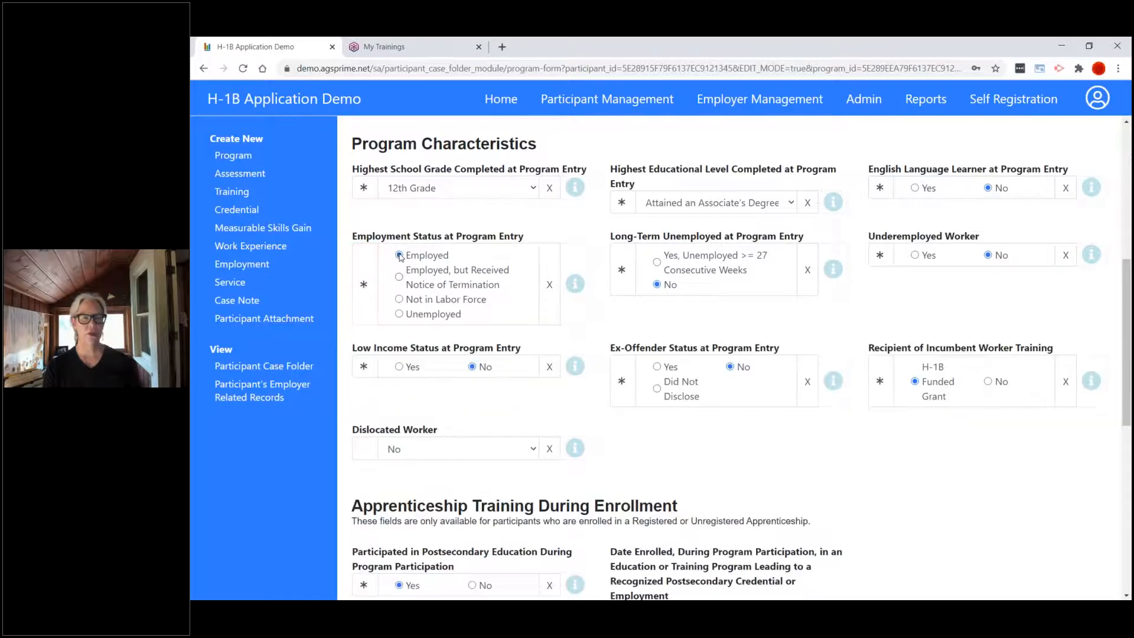
# Step: Review the remaining sections of the program form and open a new Training form for the participant
pyautogui.scroll(-8, 808, 449)
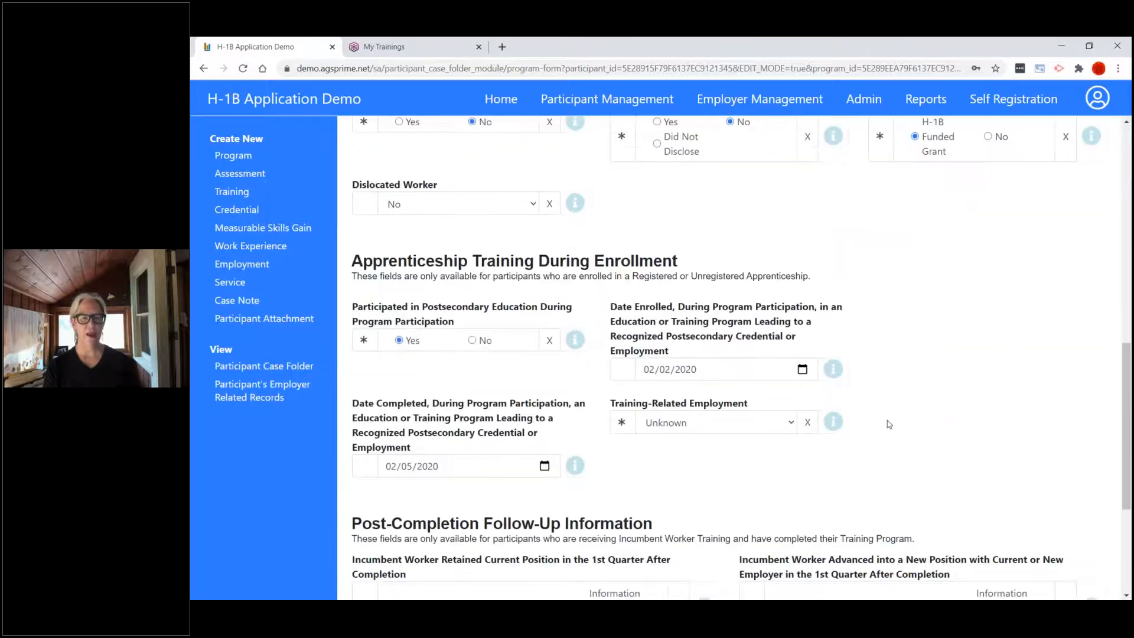
pyautogui.scroll(15, 957, 434)
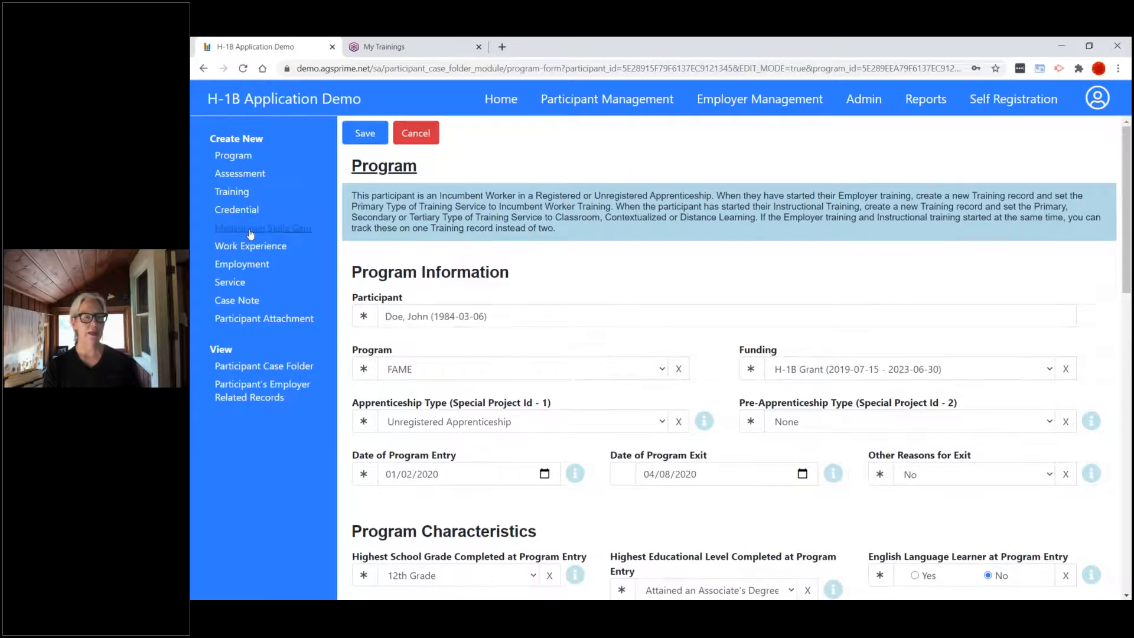
pyautogui.click(232, 195)
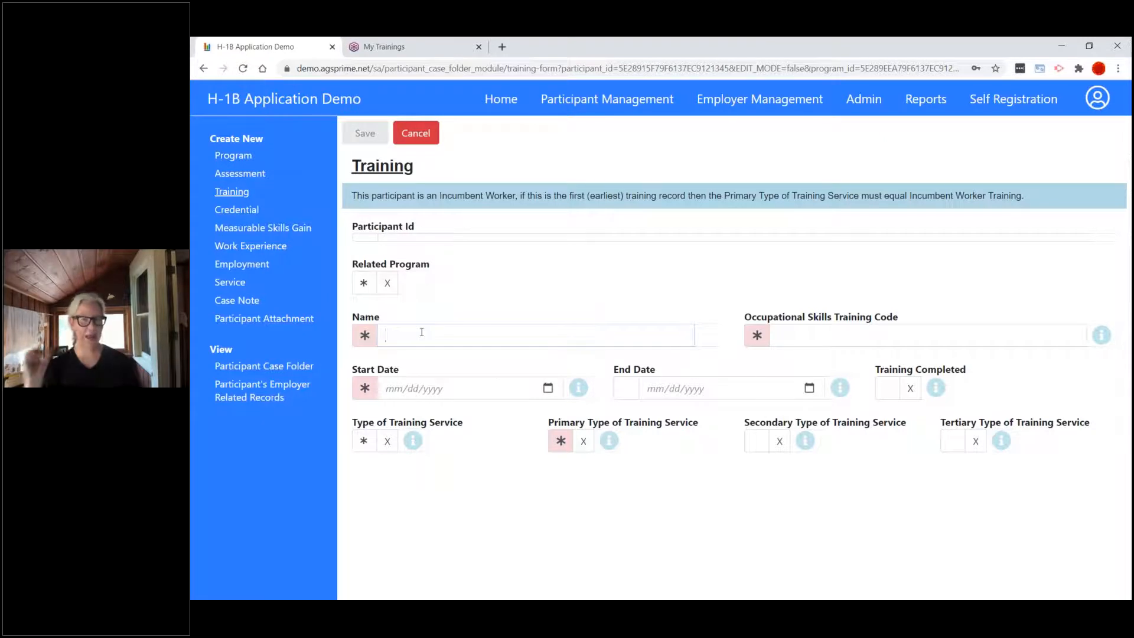
# Step: Open a new Credential form and view the options of its Type of Credential and Related Training fields
pyautogui.click(236, 210)
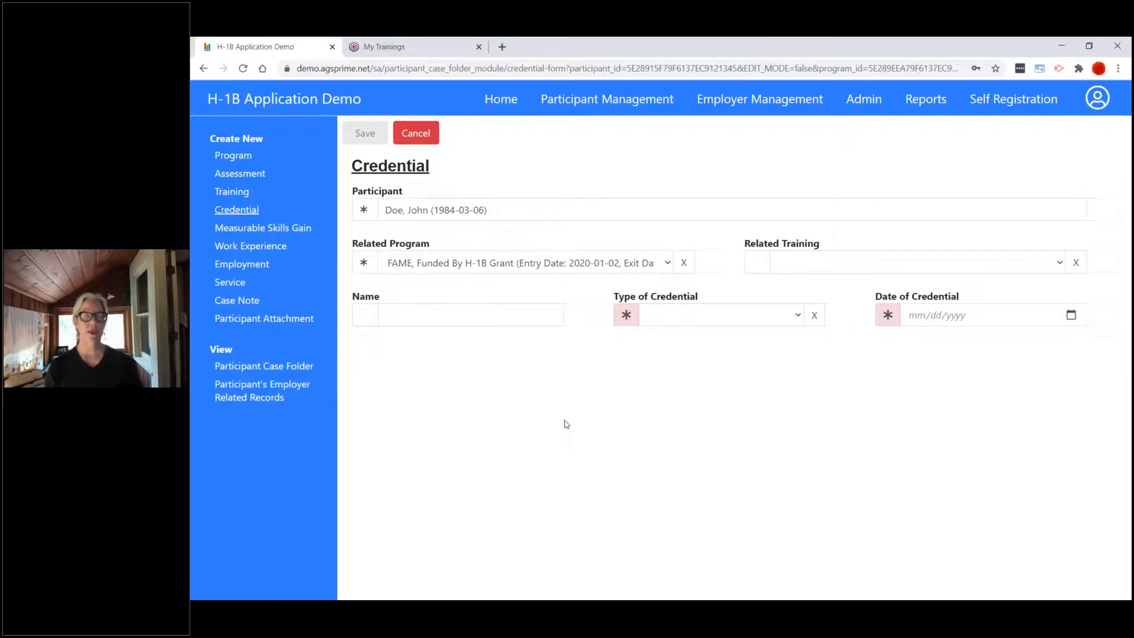
pyautogui.click(800, 313)
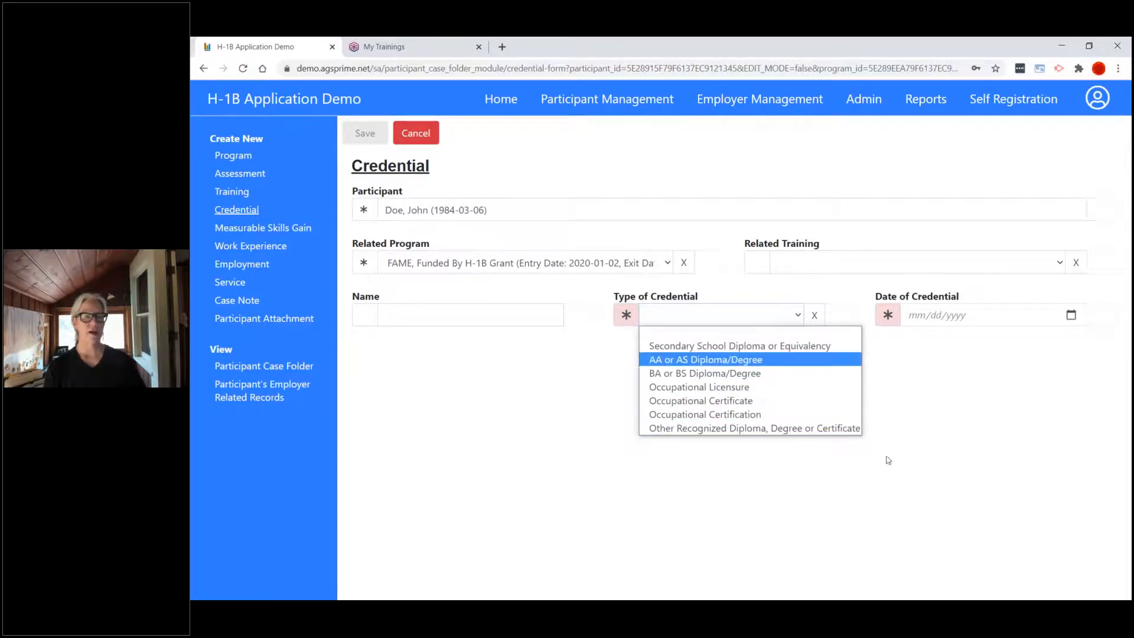
pyautogui.click(810, 497)
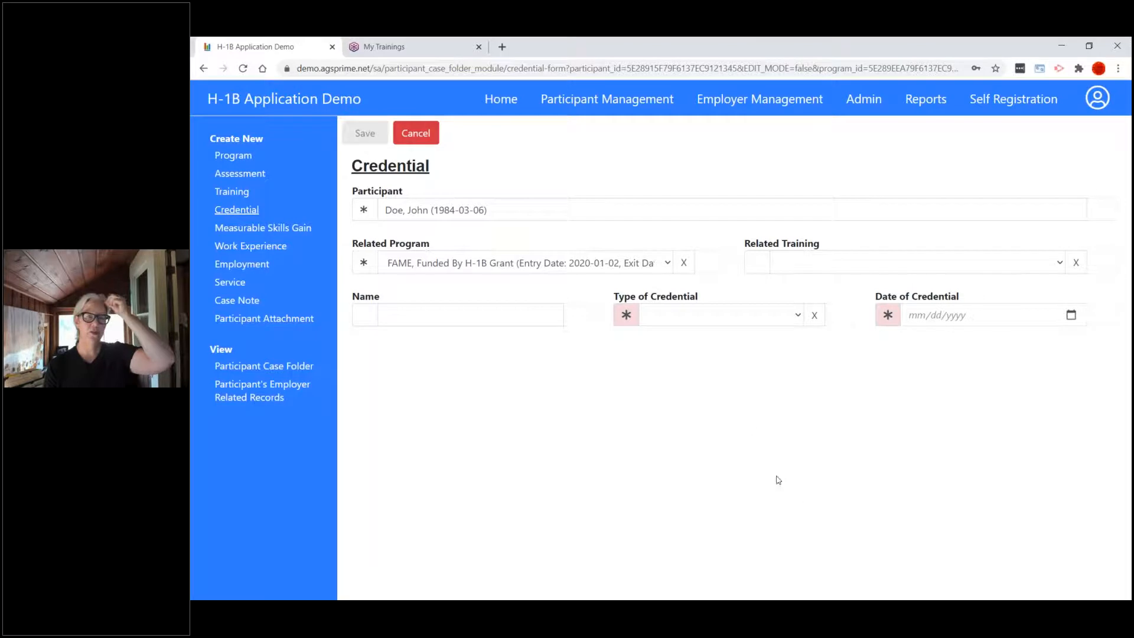
pyautogui.click(1057, 260)
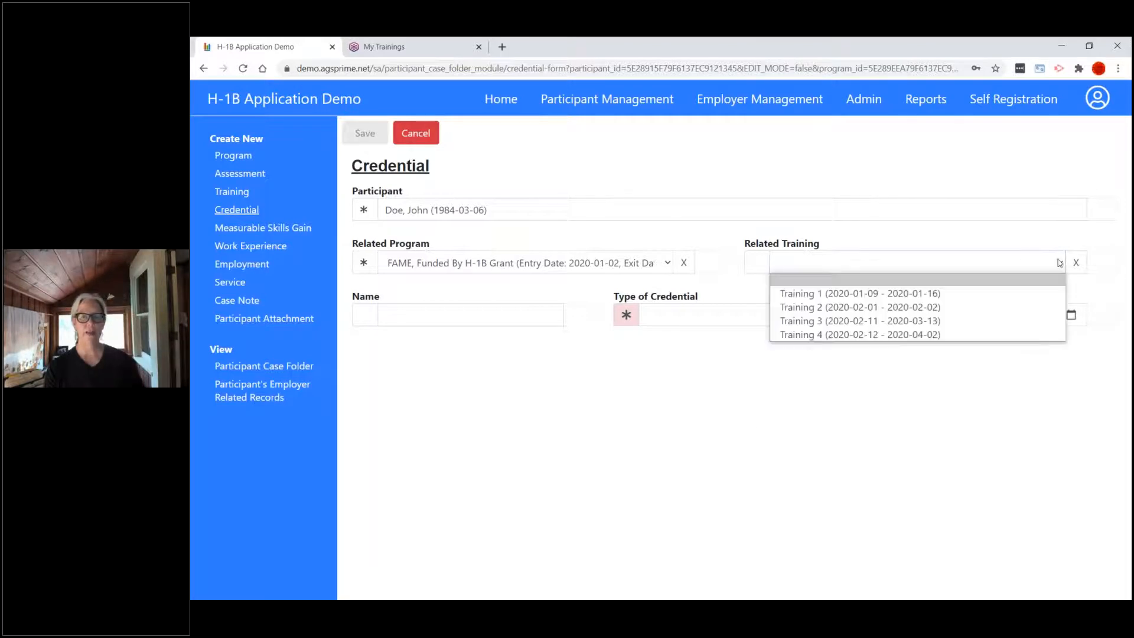
pyautogui.click(513, 265)
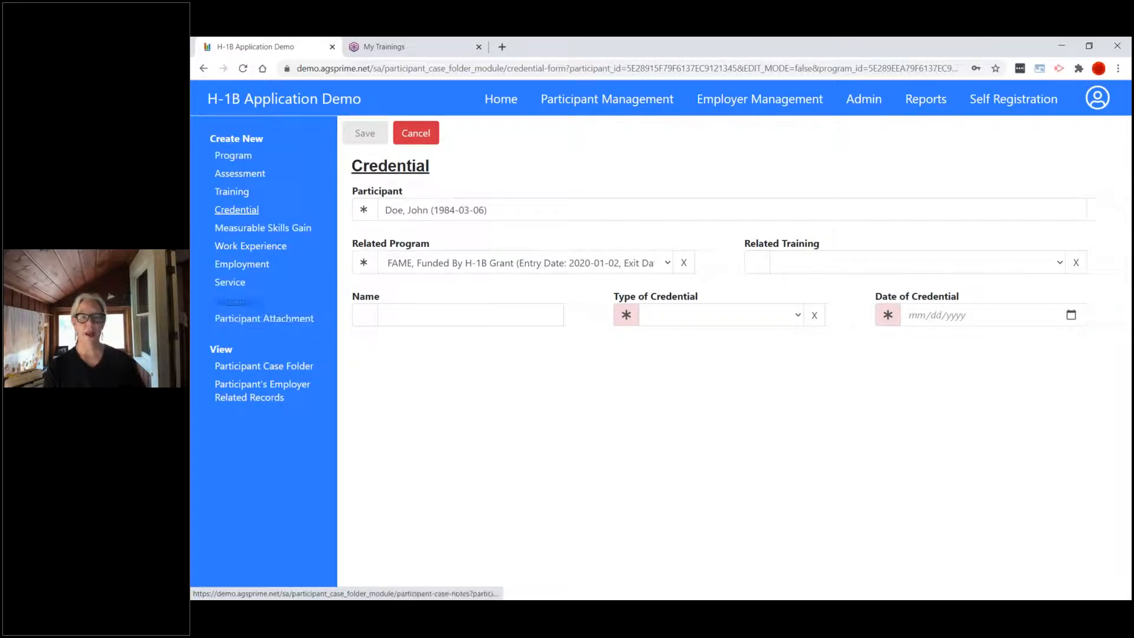
# Step: Look through the participant's new Service, Employment, Work Experience, Case Note and Participant Attachment forms
pyautogui.click(233, 284)
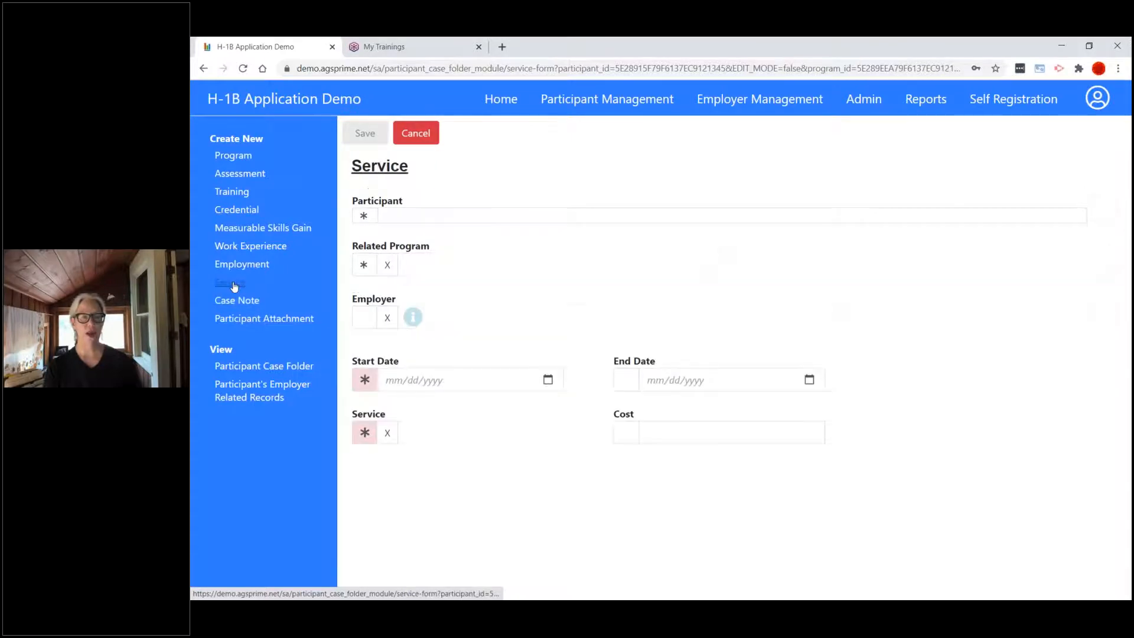
pyautogui.click(240, 266)
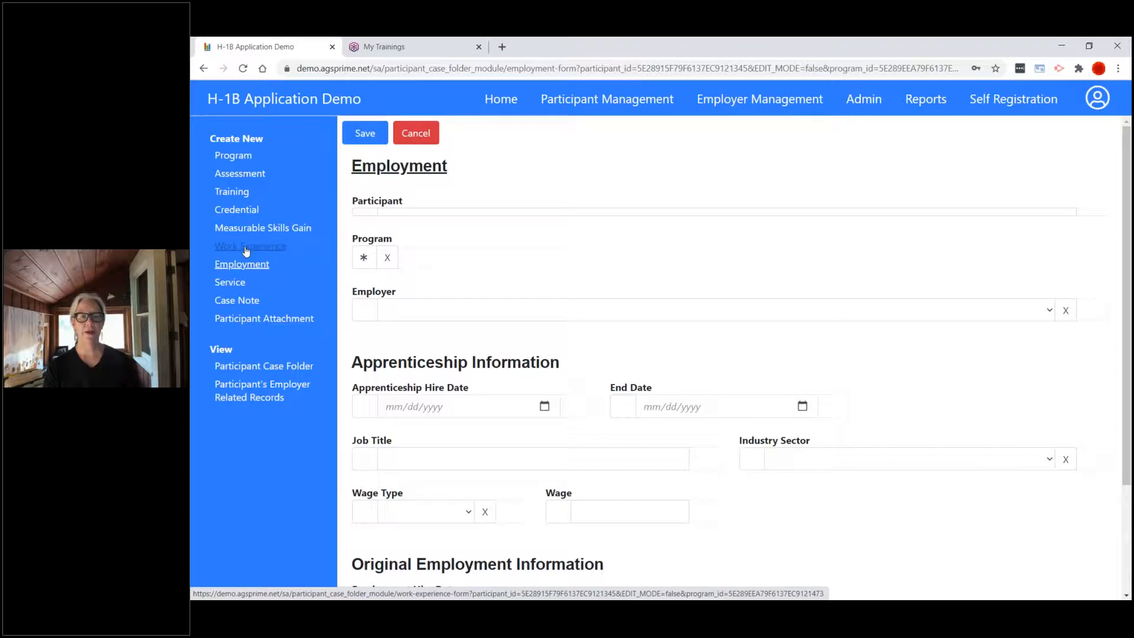
pyautogui.click(246, 251)
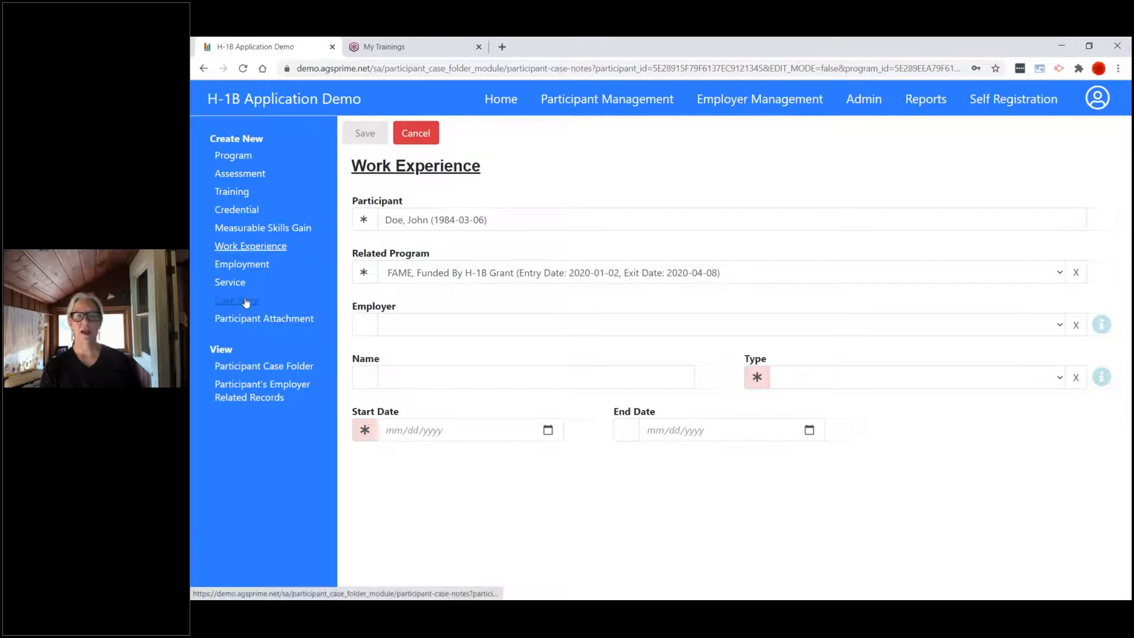
pyautogui.click(246, 302)
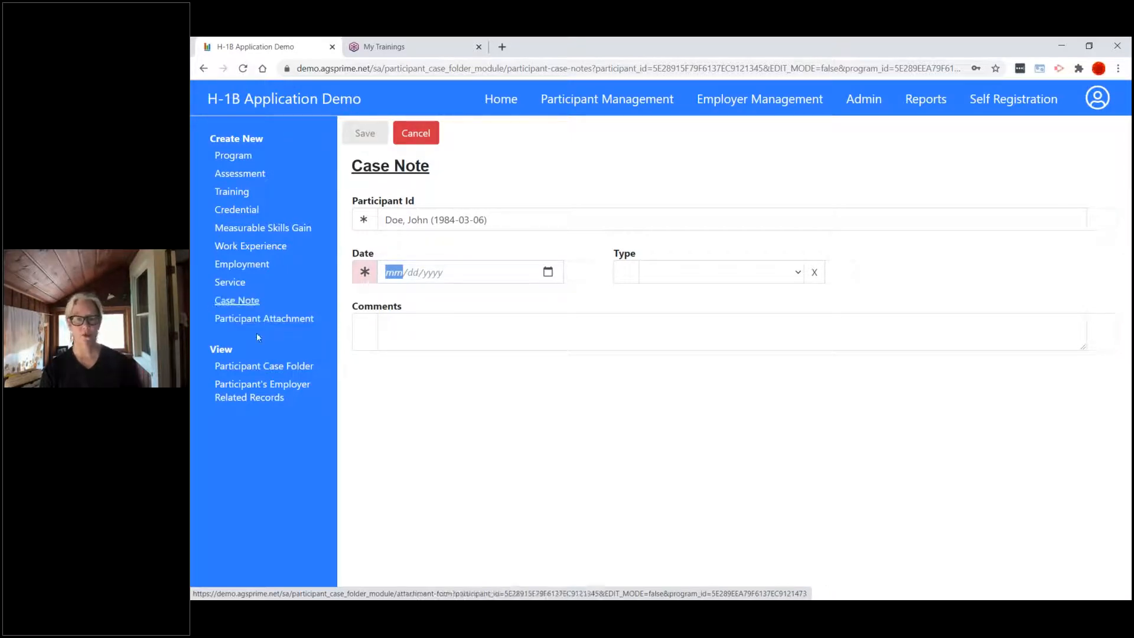
pyautogui.click(278, 319)
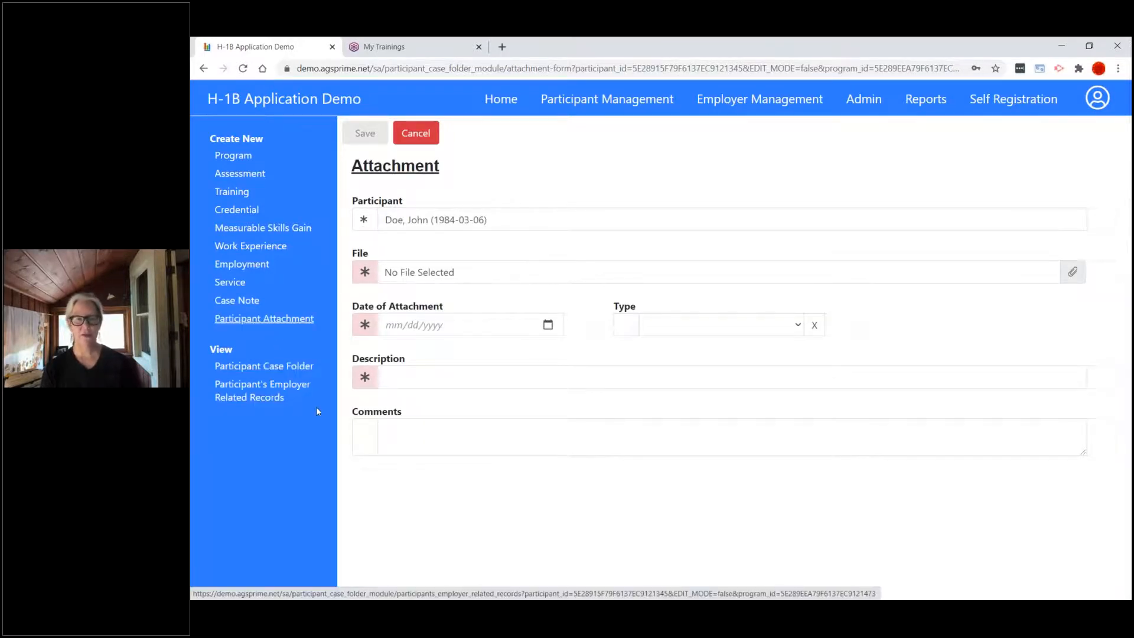
# Step: Open ABC Construction's folder from the list of all employers and open its employer profile
pyautogui.click(744, 101)
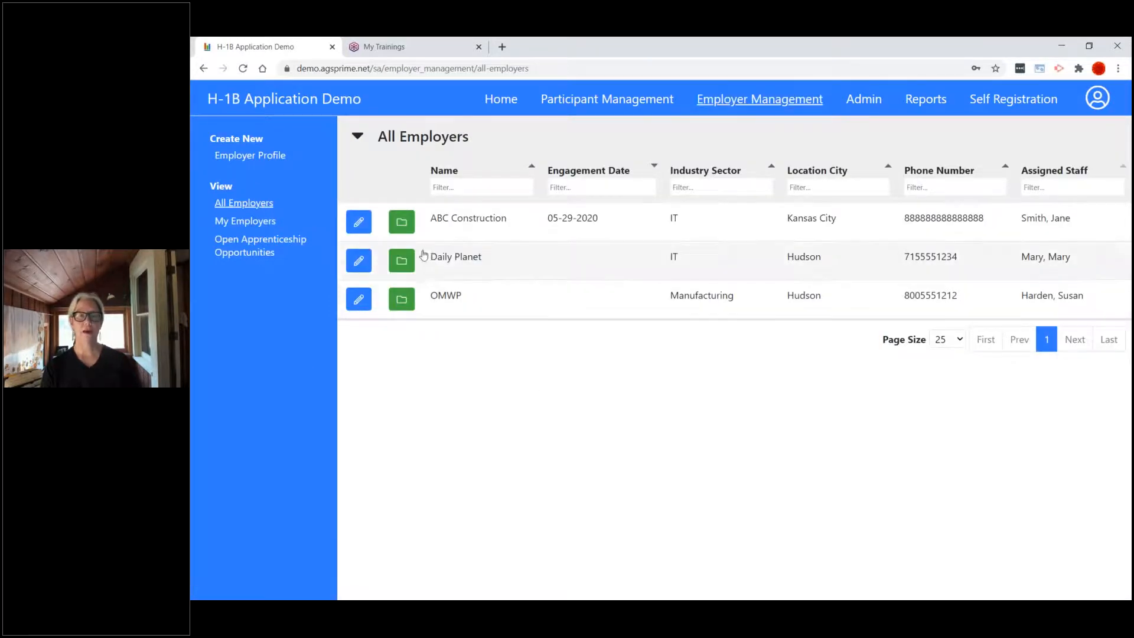
pyautogui.click(401, 222)
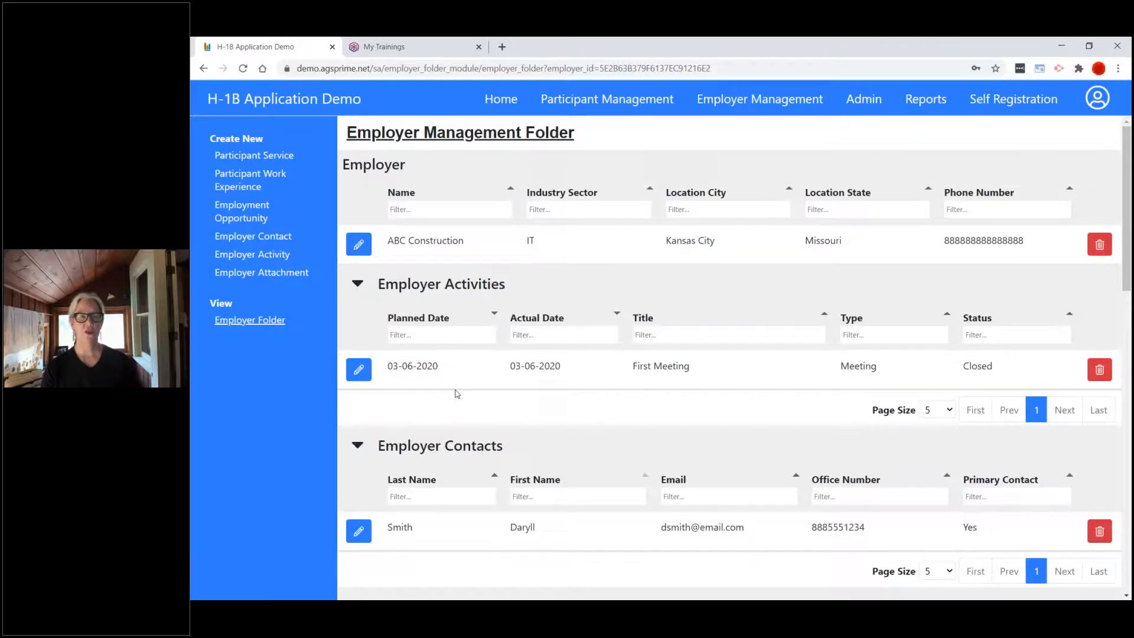
pyautogui.click(358, 244)
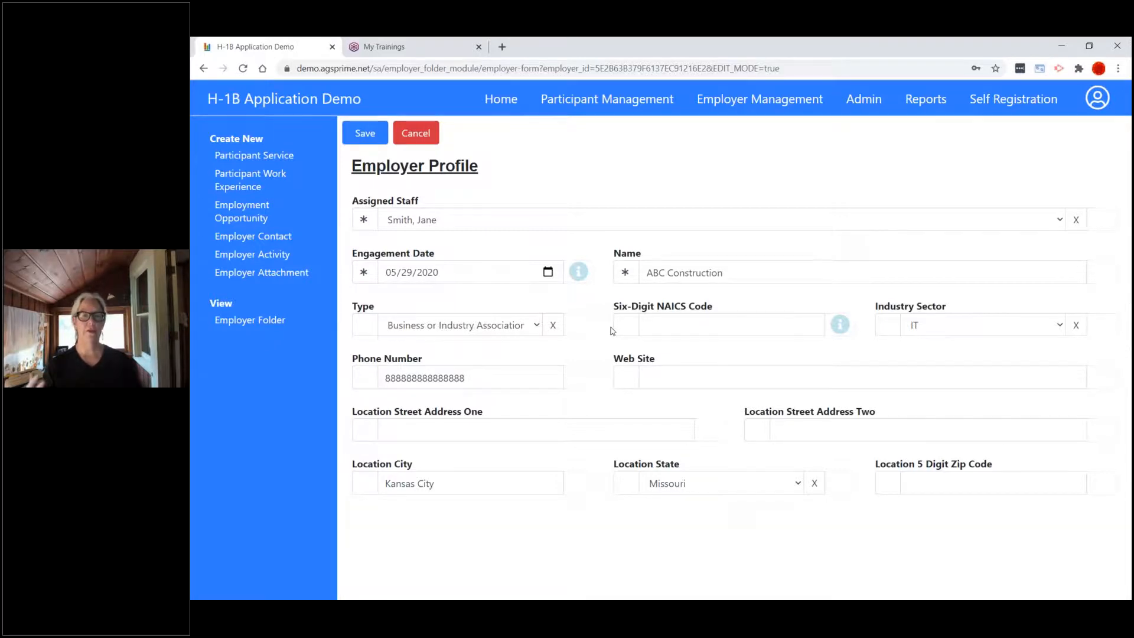
# Step: Show the help for the Engagement Date field, highlighting the help text and the field's label
pyautogui.click(578, 272)
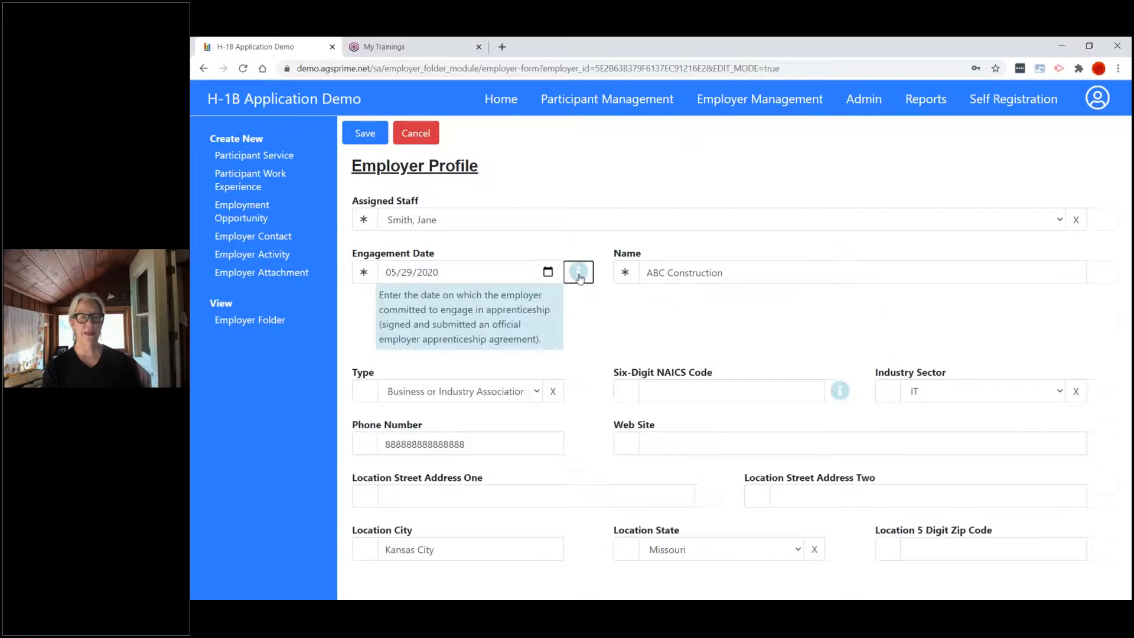
pyautogui.moveTo(542, 342); pyautogui.dragTo(377, 301)
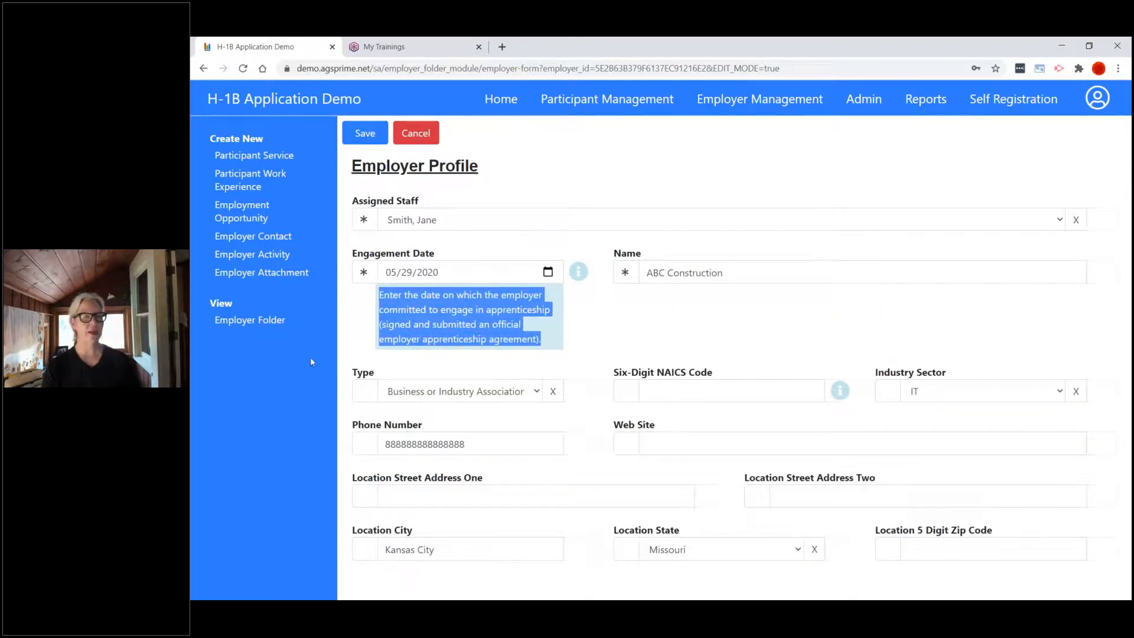
pyautogui.click(290, 360)
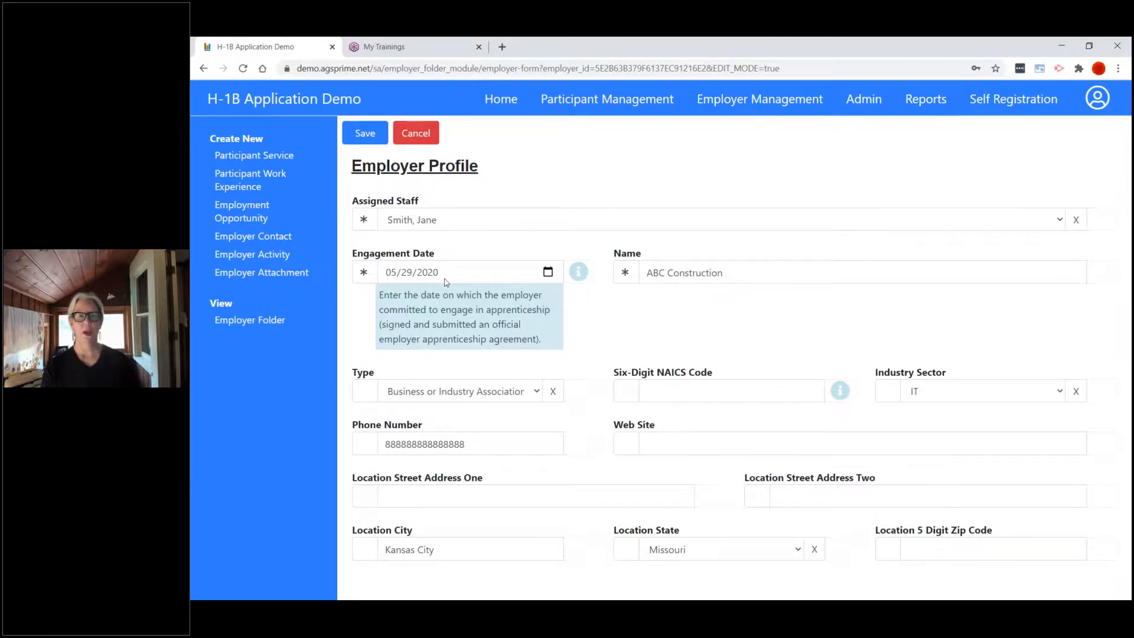
pyautogui.moveTo(439, 257); pyautogui.dragTo(348, 256)
pyautogui.click(302, 420)
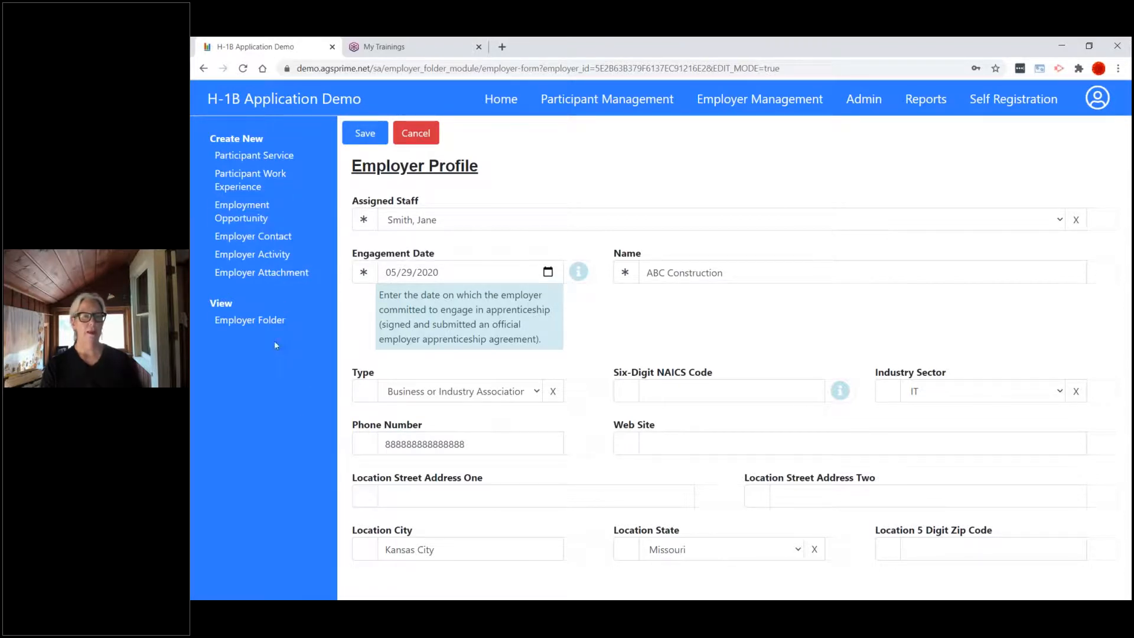
# Step: Return to the Employer Folder, highlight the Employer Contacts heading and open the primary contact's record
pyautogui.click(267, 319)
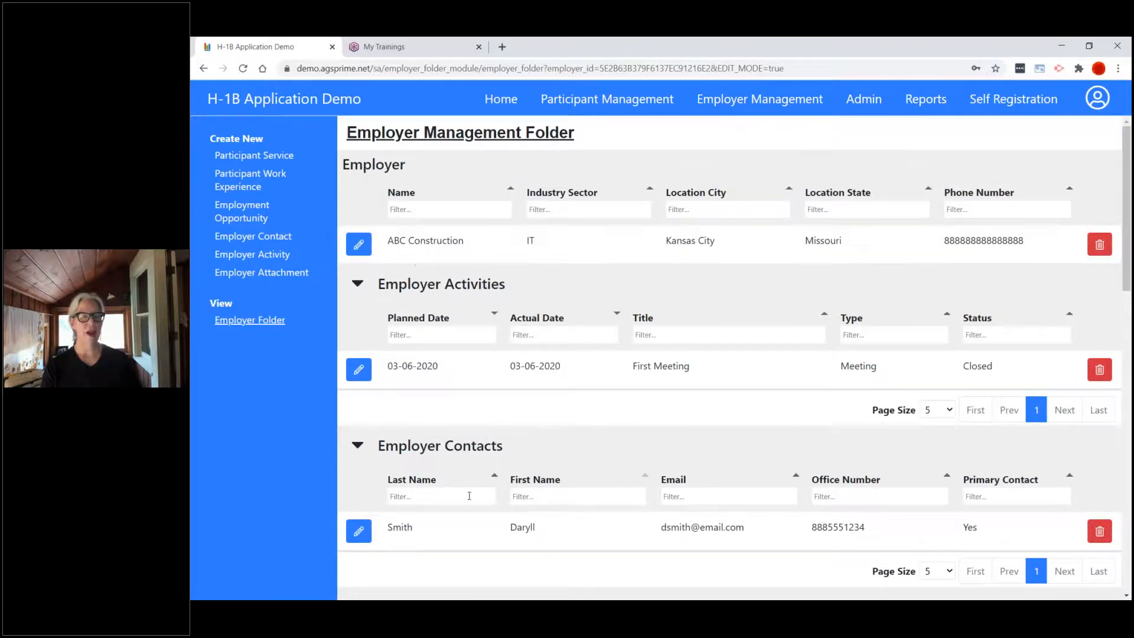
pyautogui.moveTo(506, 453); pyautogui.dragTo(381, 456)
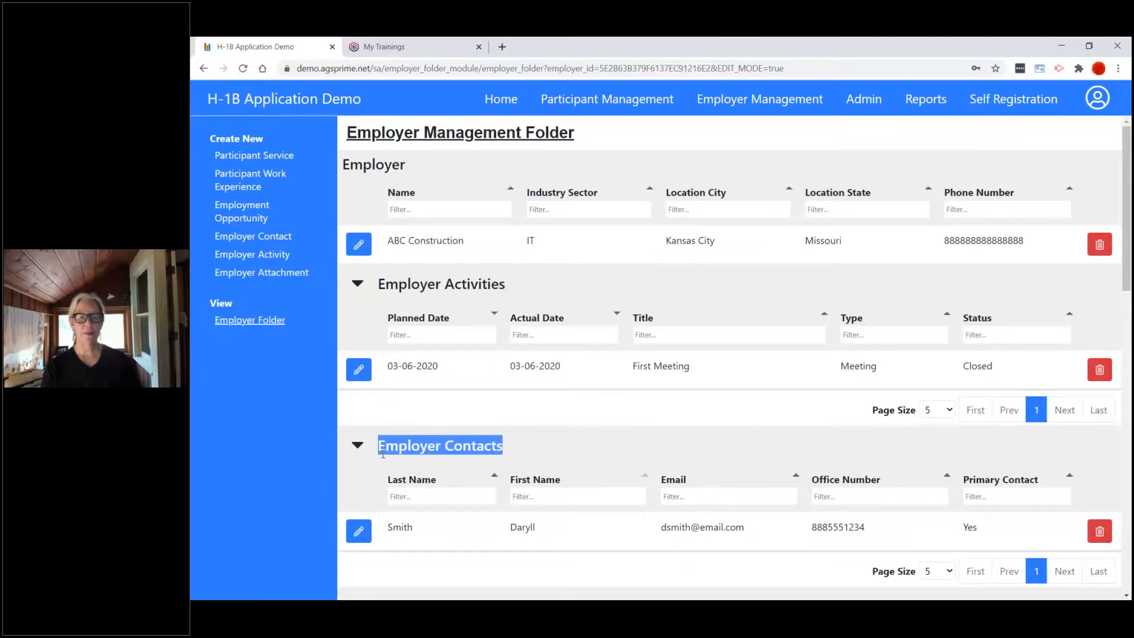
pyautogui.click(359, 534)
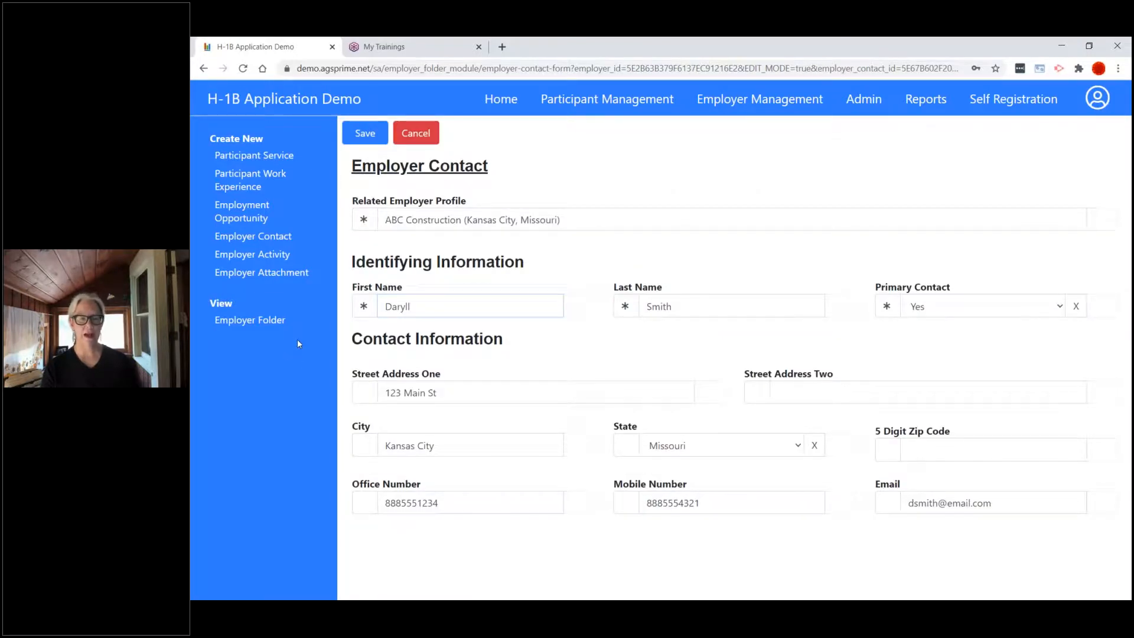
# Step: Go back to the Employer Folder, open the First Meeting activity and view the options of its Type field
pyautogui.click(271, 321)
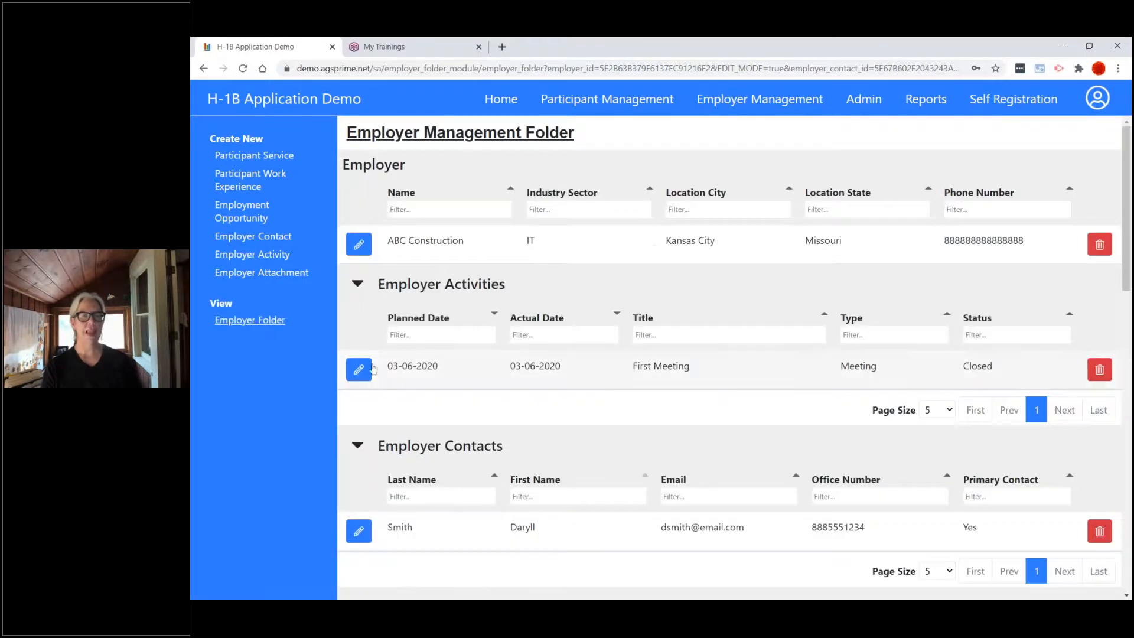
pyautogui.moveTo(519, 281); pyautogui.dragTo(367, 306)
pyautogui.click(359, 372)
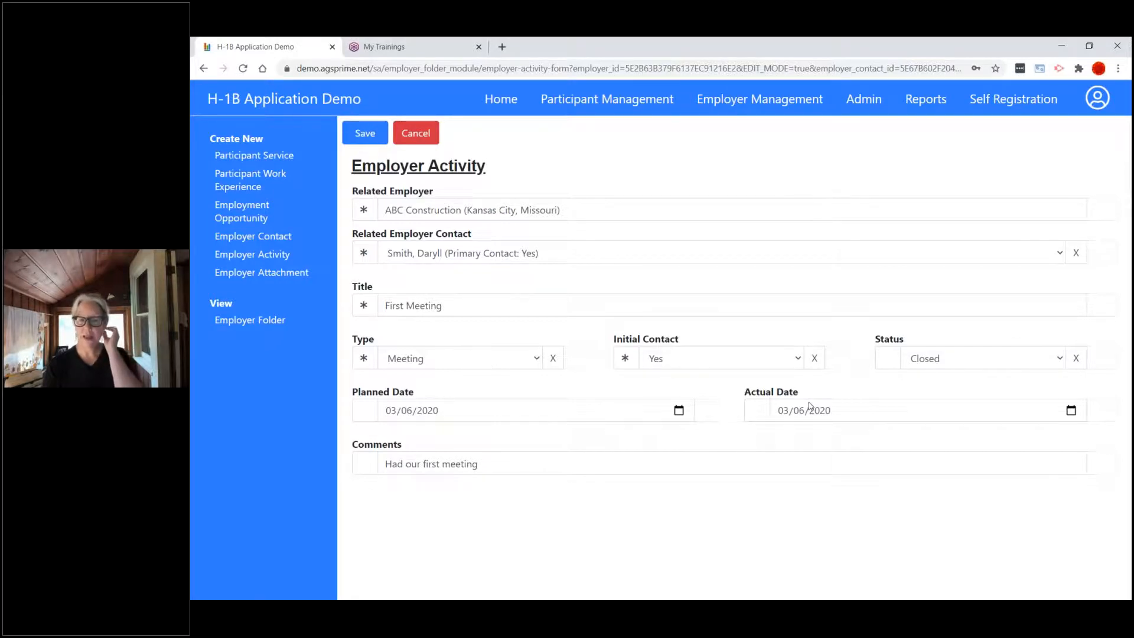
pyautogui.click(534, 358)
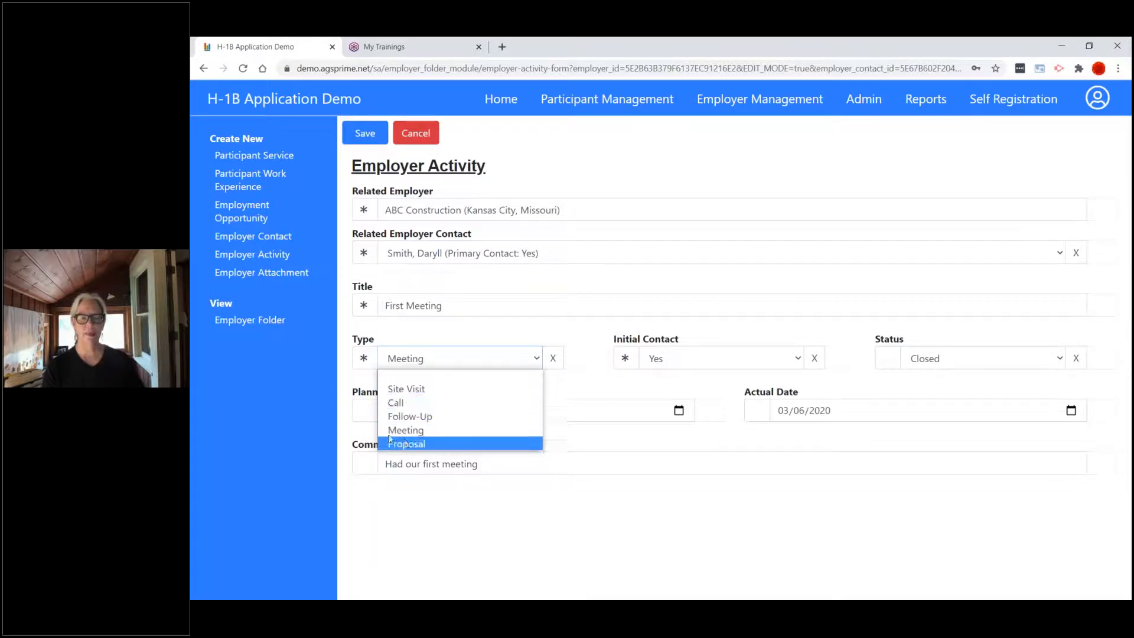
pyautogui.click(281, 438)
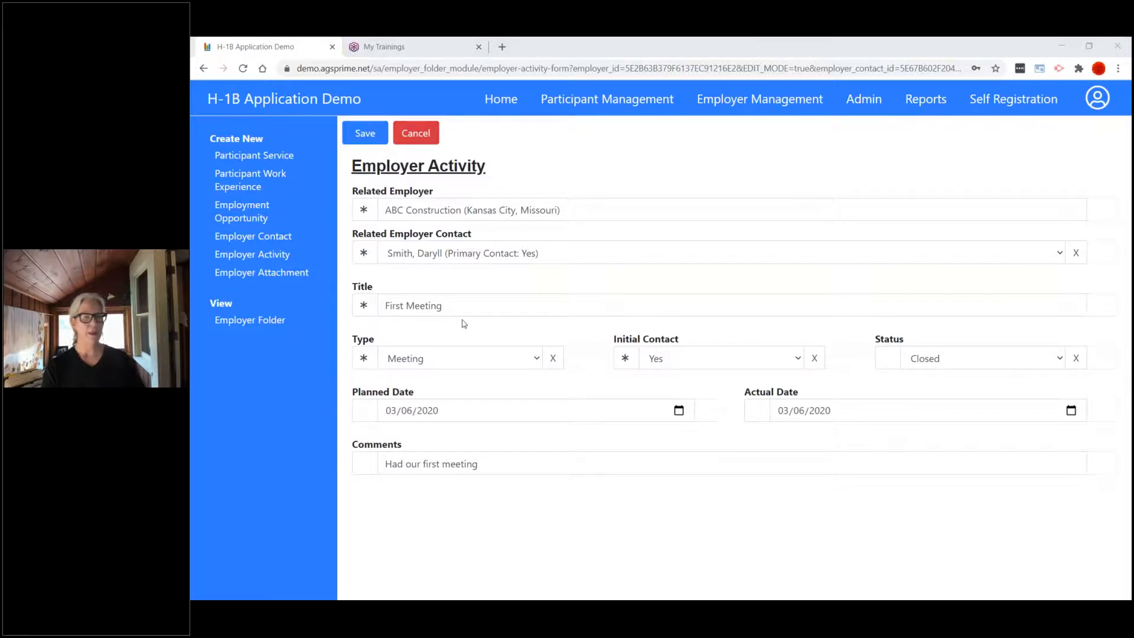
# Step: Open a new Employment Opportunity form for the employer
pyautogui.click(280, 398)
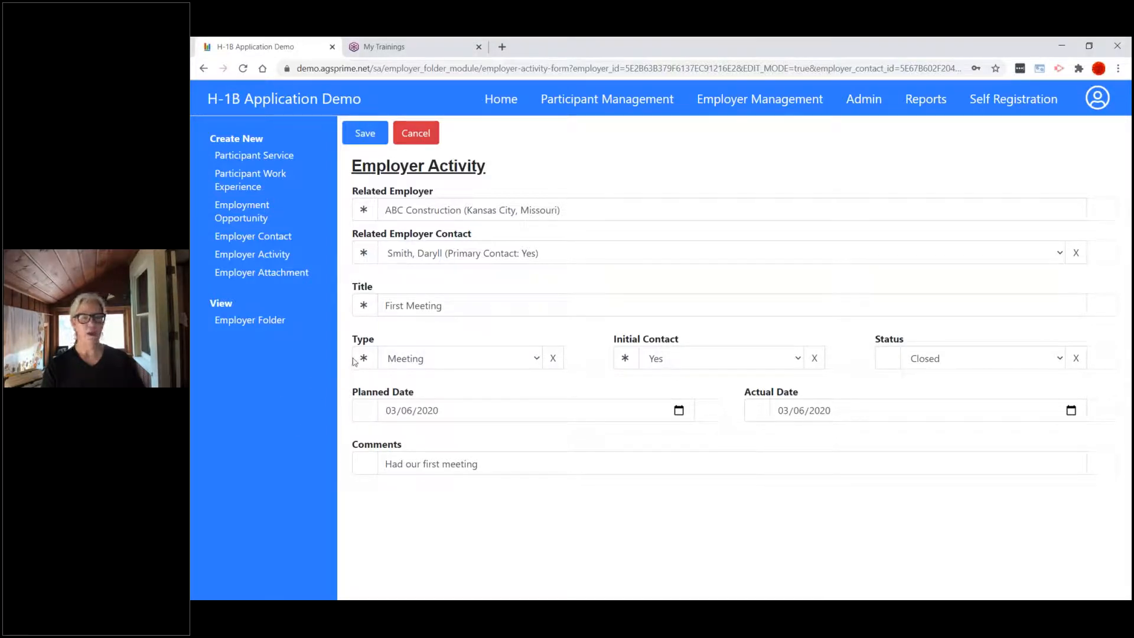
pyautogui.click(253, 211)
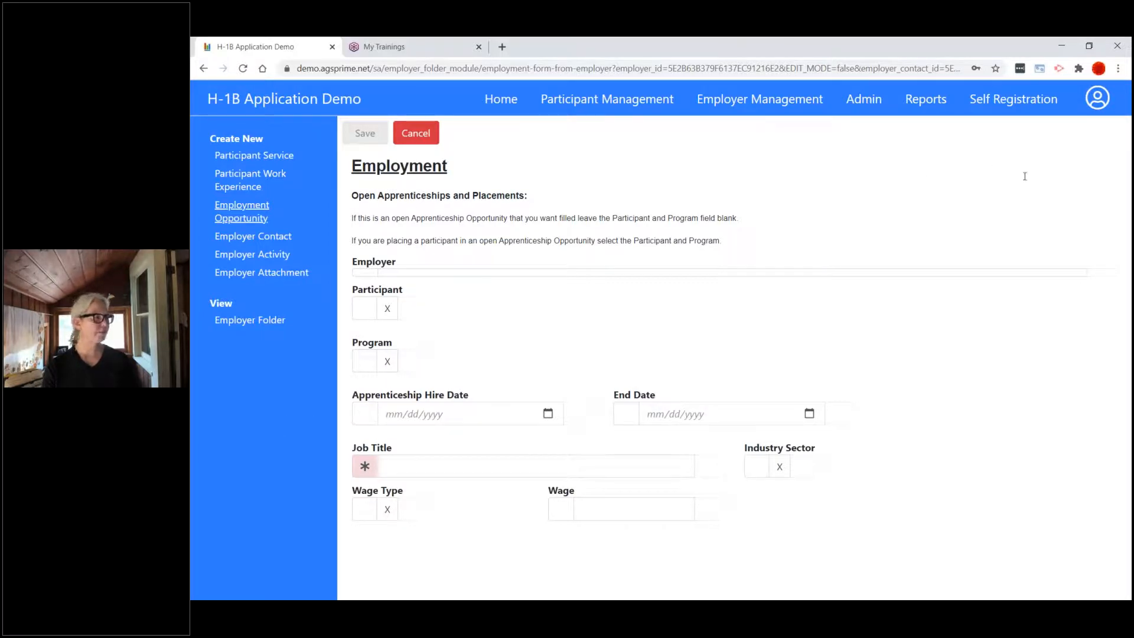
# Step: Open the self registration form, review its sections through the consent agreement, and highlight the form's web address
pyautogui.click(1014, 102)
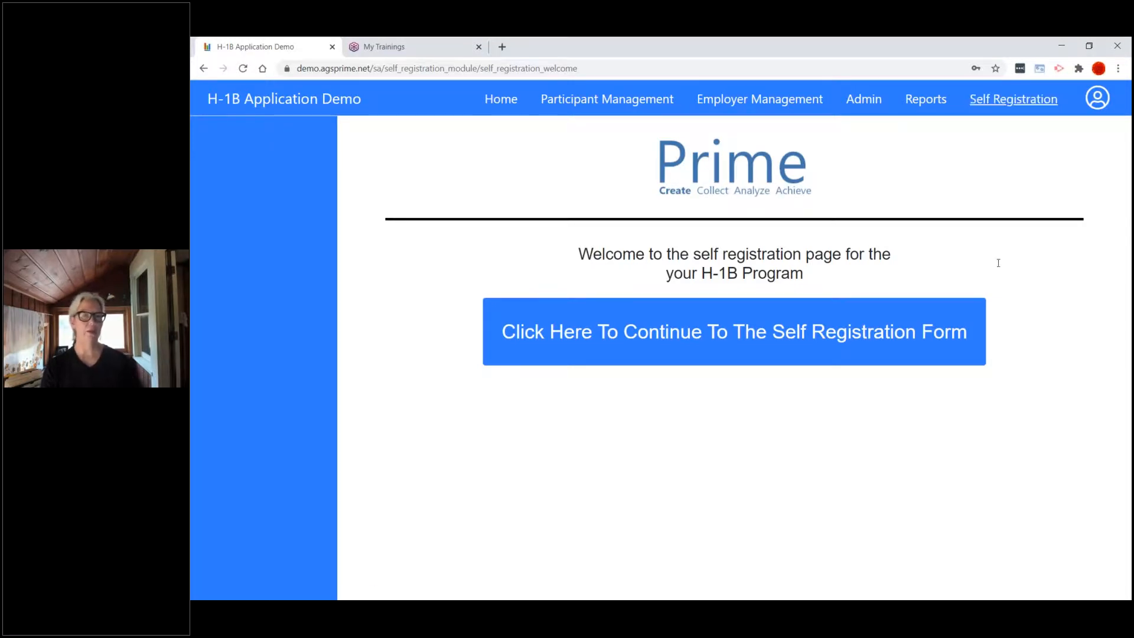
pyautogui.click(749, 332)
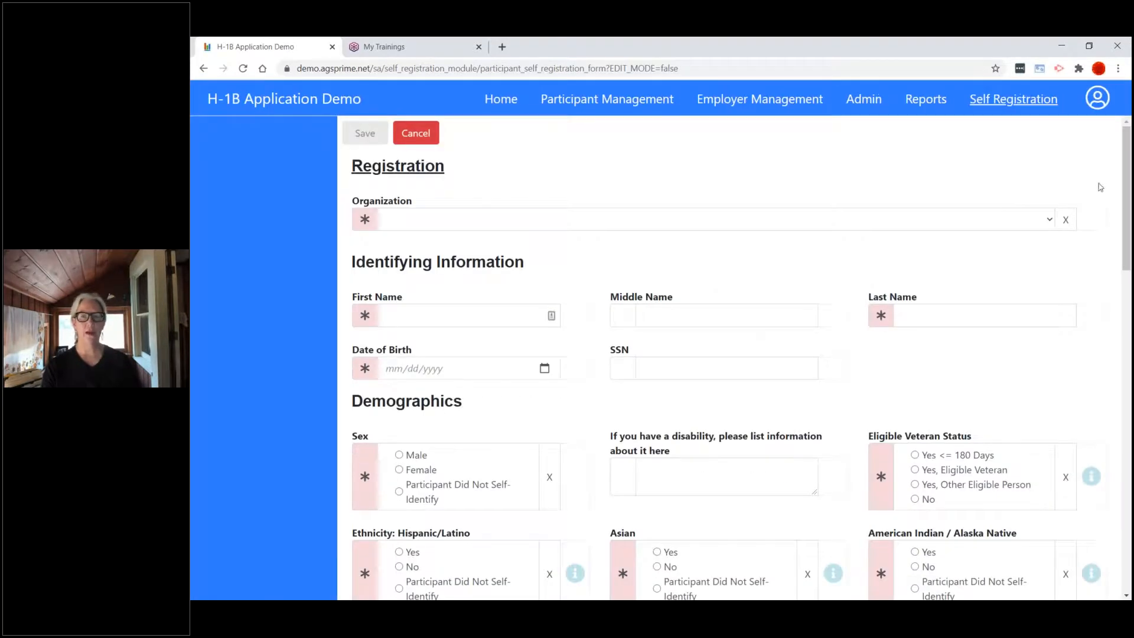
pyautogui.moveTo(1126, 170); pyautogui.dragTo(1130, 491)
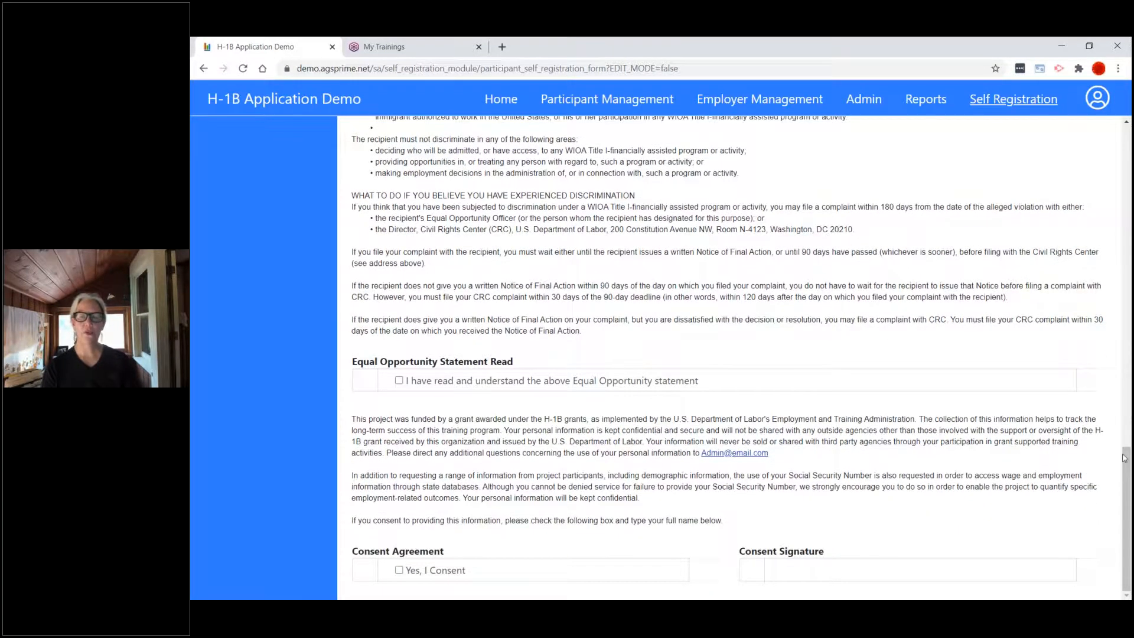
pyautogui.moveTo(1125, 449); pyautogui.dragTo(1101, 131)
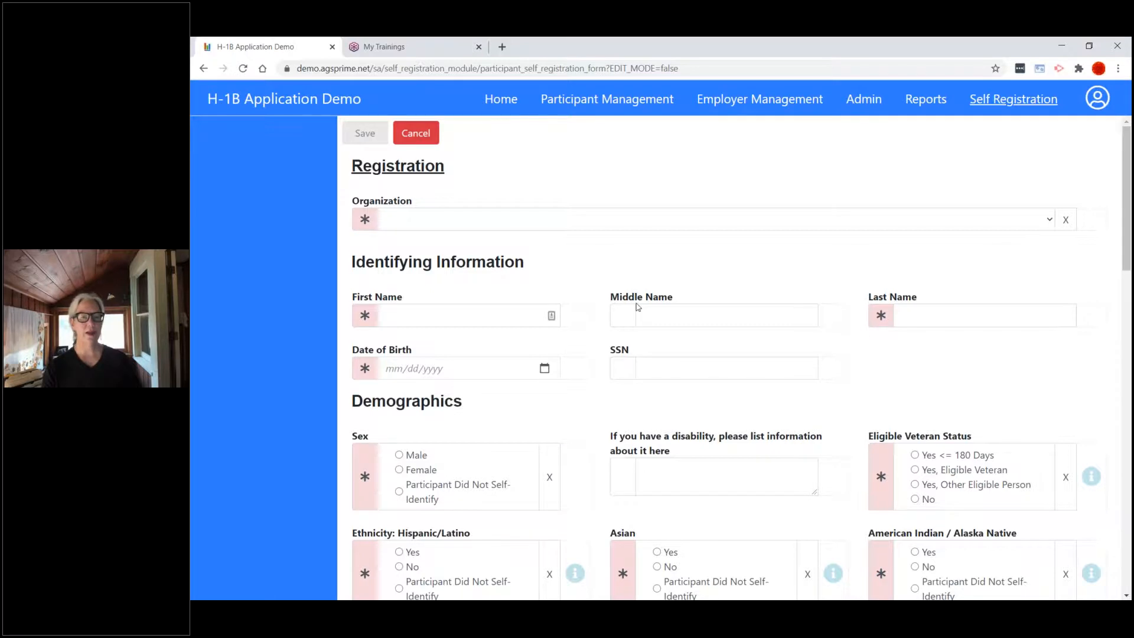
pyautogui.scroll(-4, 908, 277)
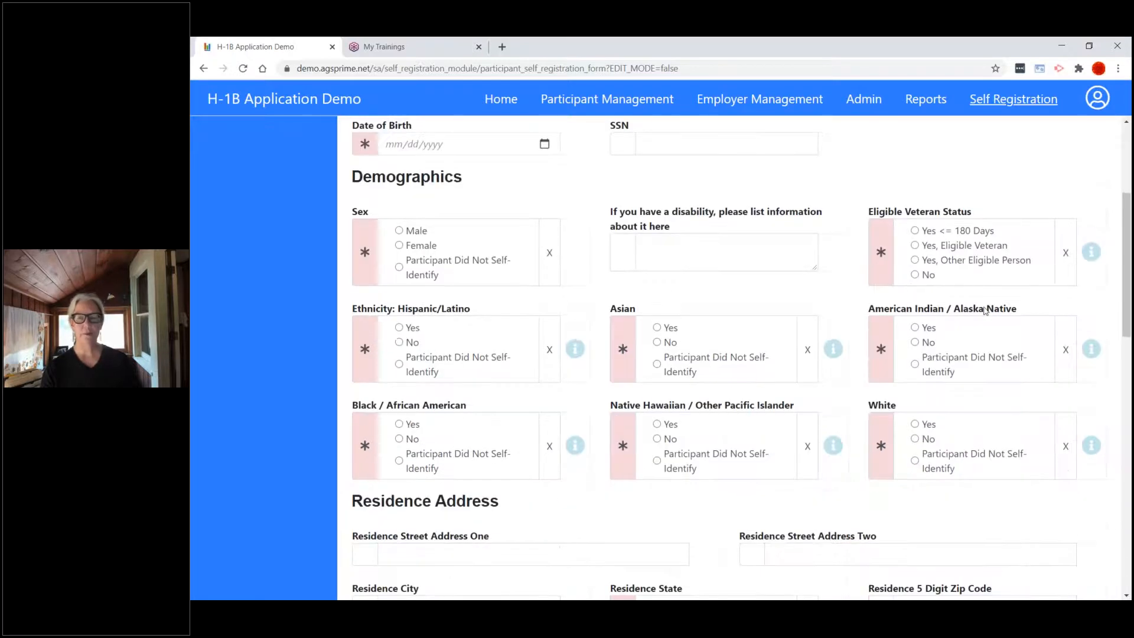
pyautogui.moveTo(1124, 278); pyautogui.dragTo(1120, 555)
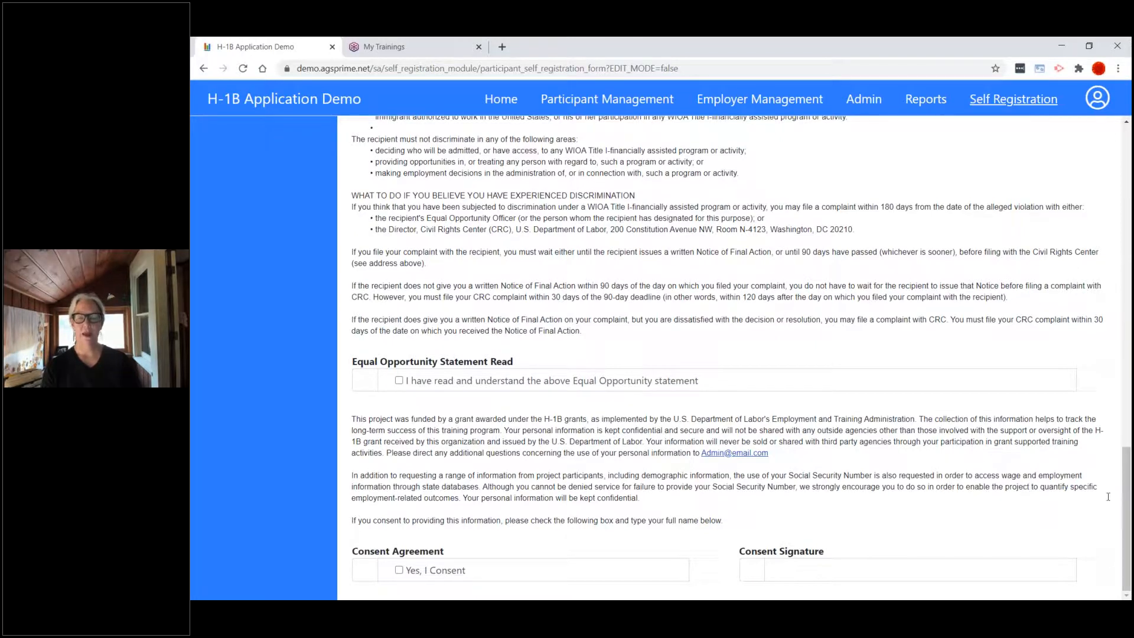
pyautogui.moveTo(1122, 493); pyautogui.dragTo(1117, 390)
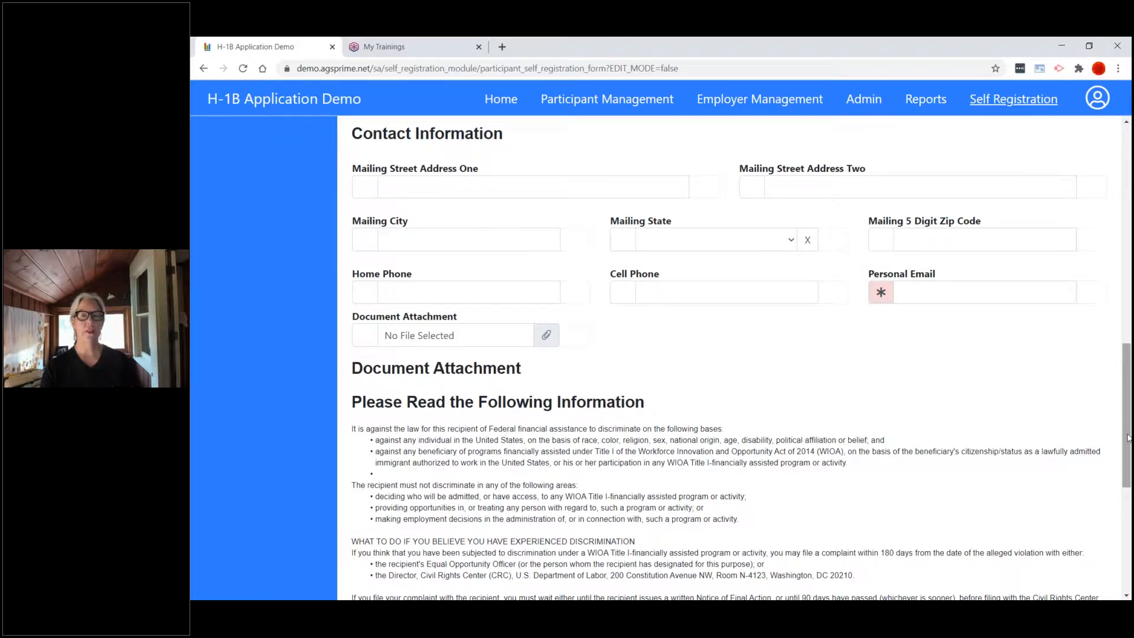
pyautogui.moveTo(689, 69); pyautogui.dragTo(285, 54)
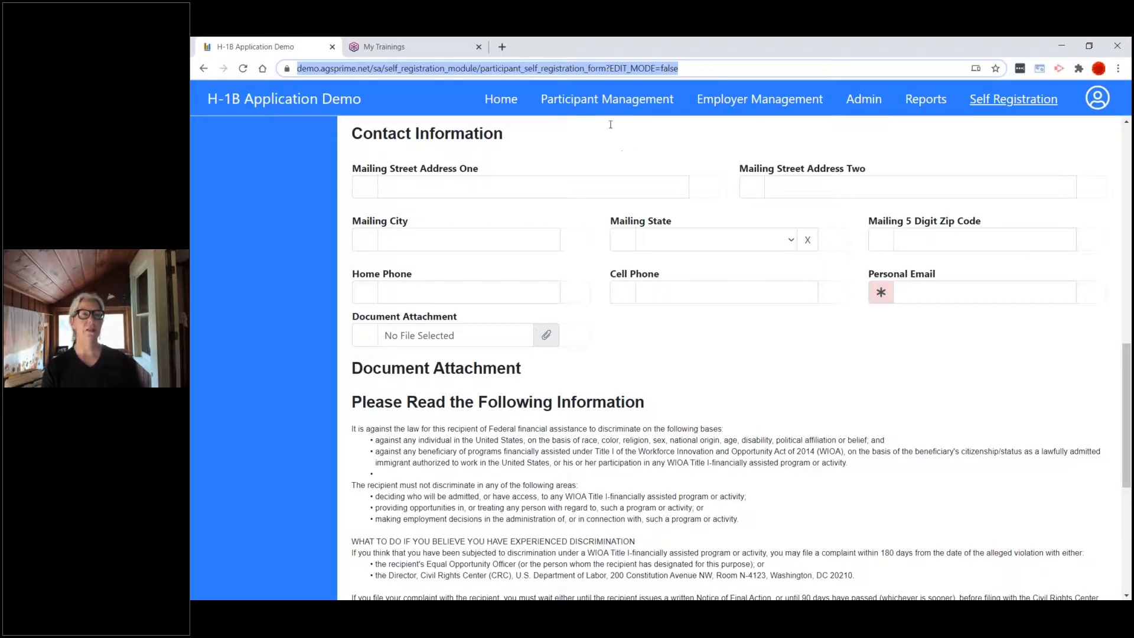
# Step: Open the profile of the first participant among the Not Yet Validated Participants and review its fields
pyautogui.click(604, 99)
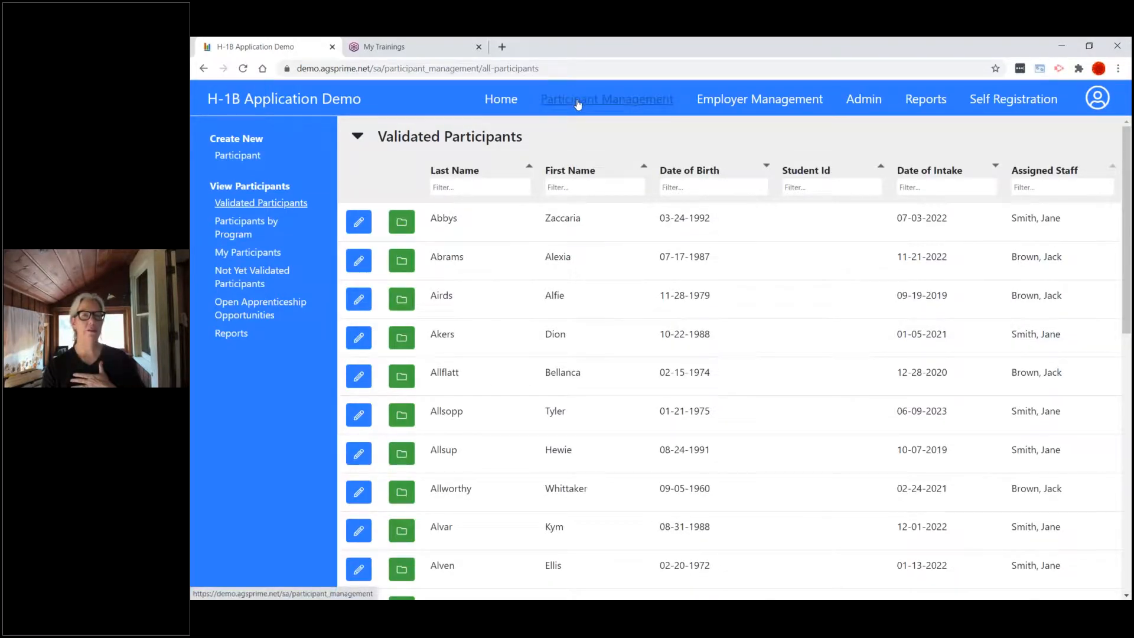
pyautogui.click(239, 273)
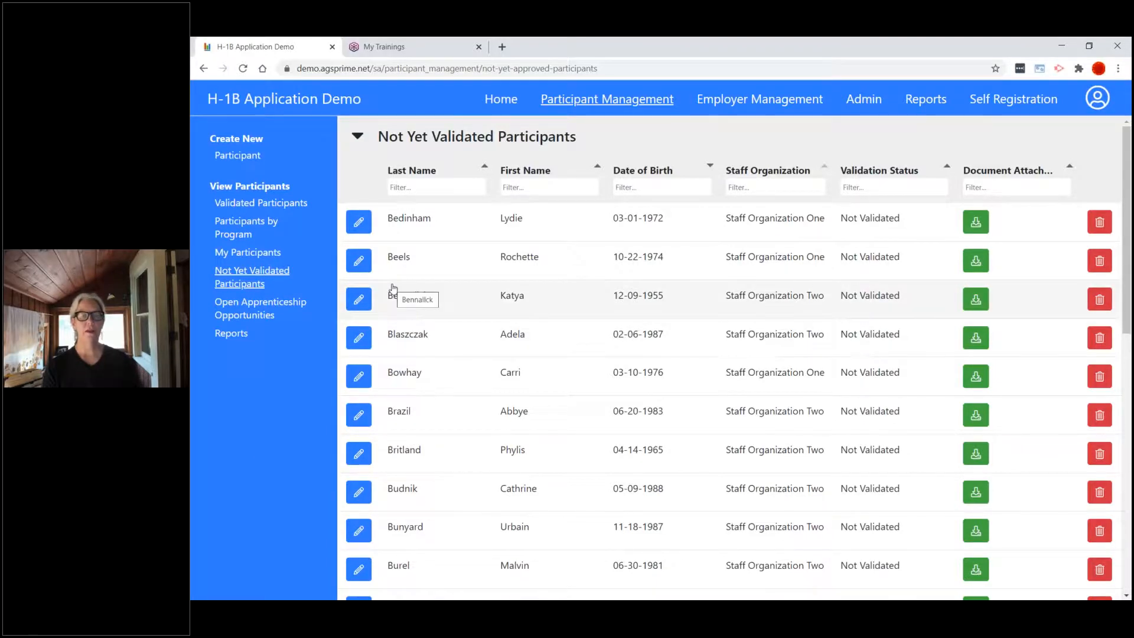
pyautogui.click(359, 223)
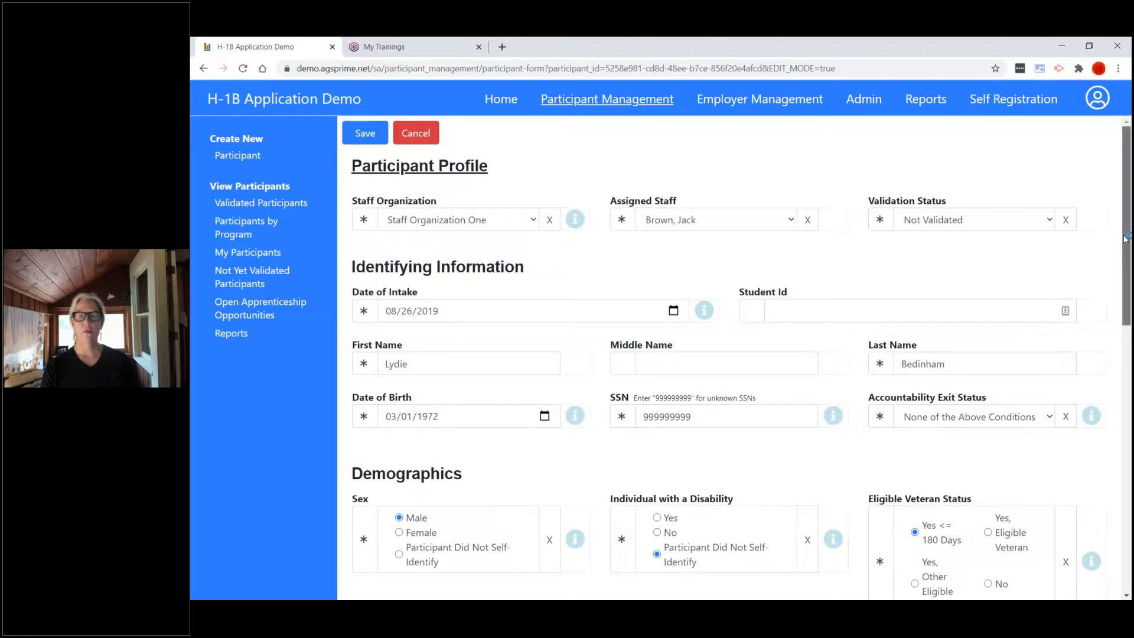
pyautogui.moveTo(1126, 239)
pyautogui.mouseDown()
pyautogui.moveTo(1126, 526)
pyautogui.moveTo(1123, 247)
pyautogui.mouseUp()
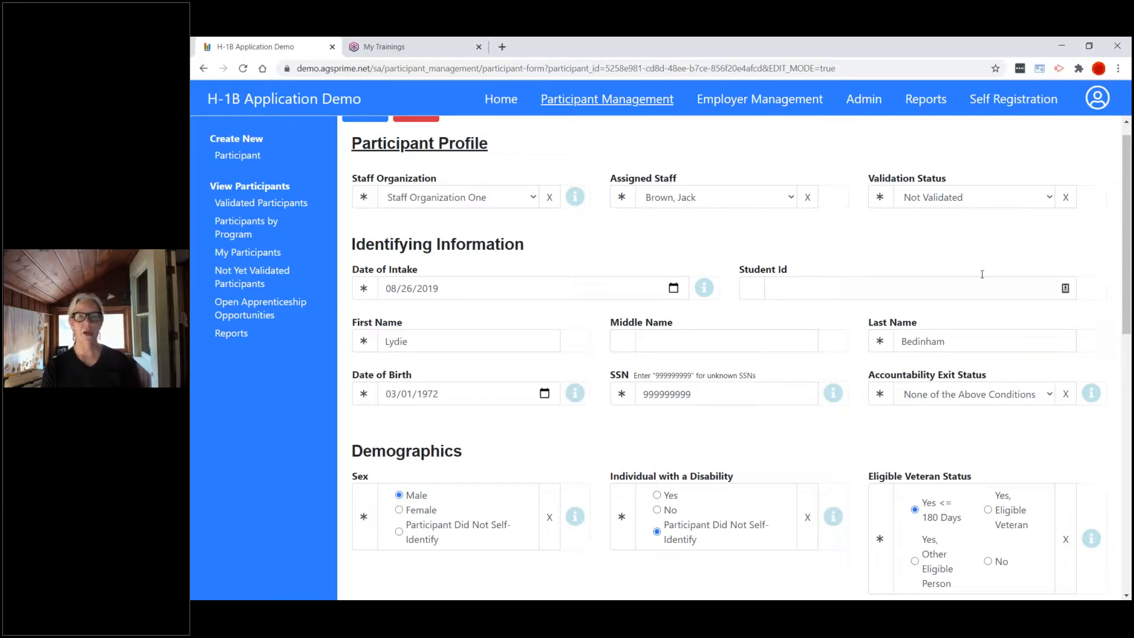
pyautogui.scroll(-3, 884, 347)
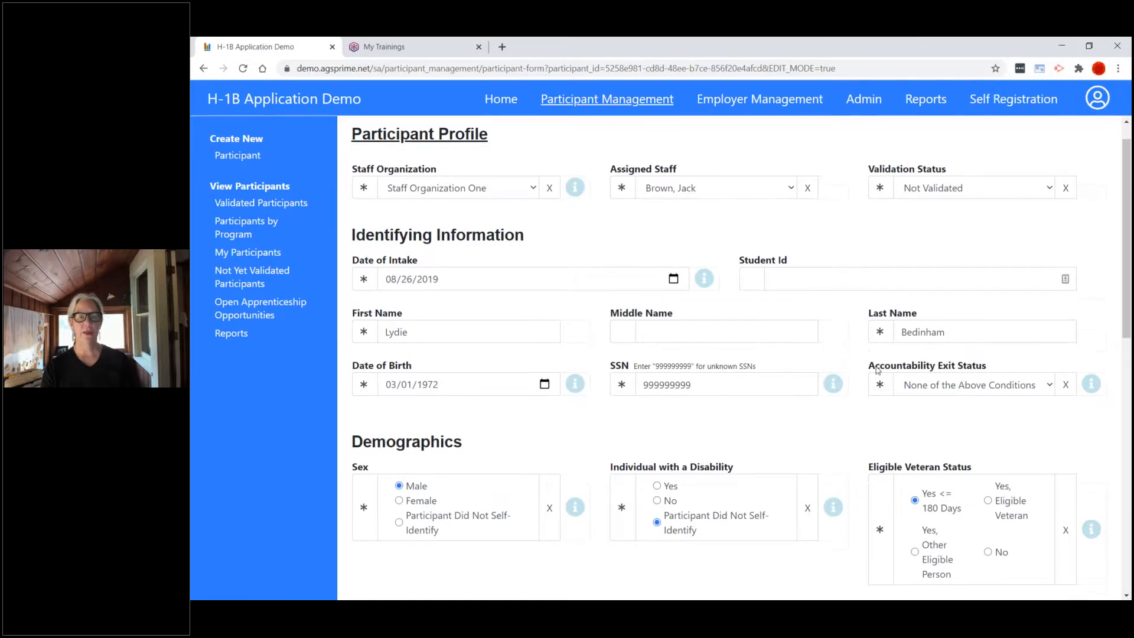
pyautogui.scroll(-5, 1052, 390)
pyautogui.scroll(8, 1052, 390)
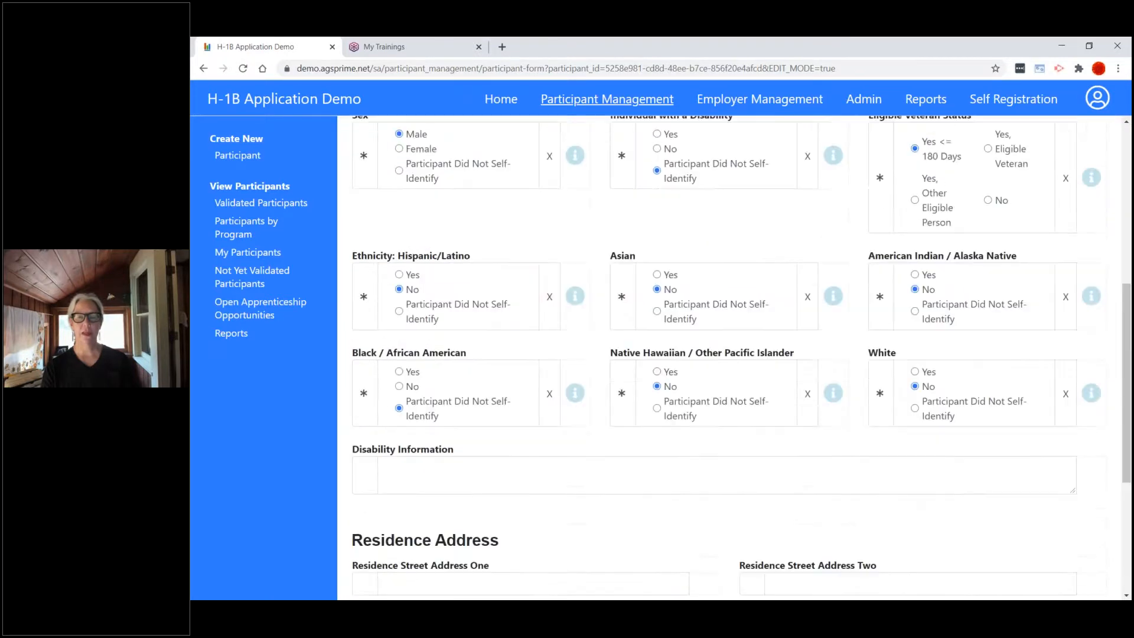
# Step: Set the participant's Validation Status to Validated and save the profile
pyautogui.click(1048, 220)
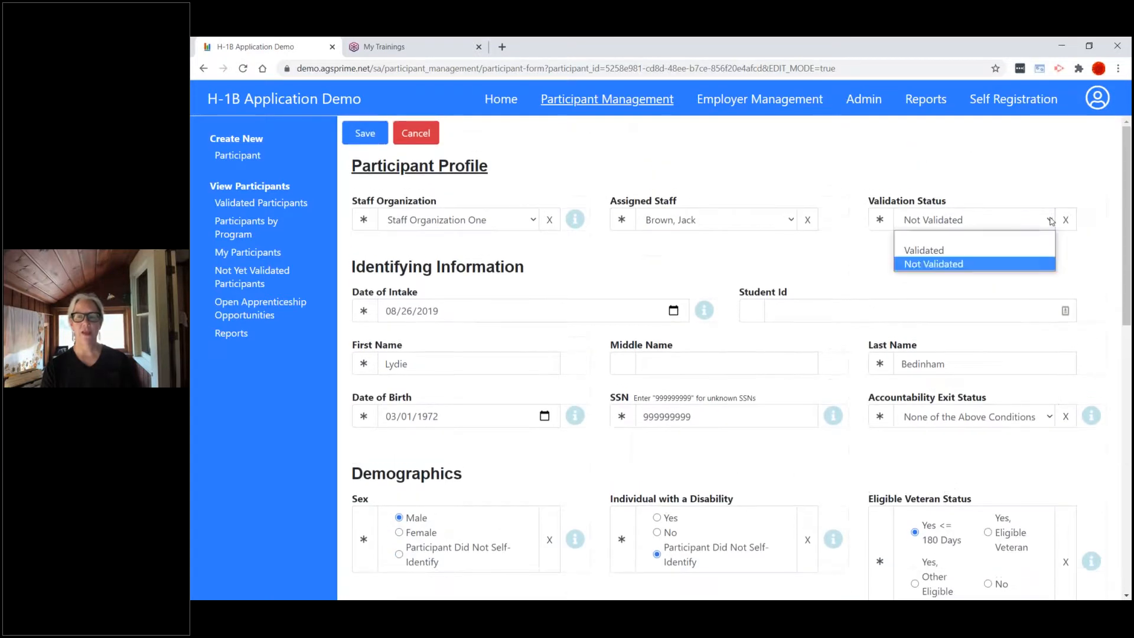
pyautogui.click(977, 250)
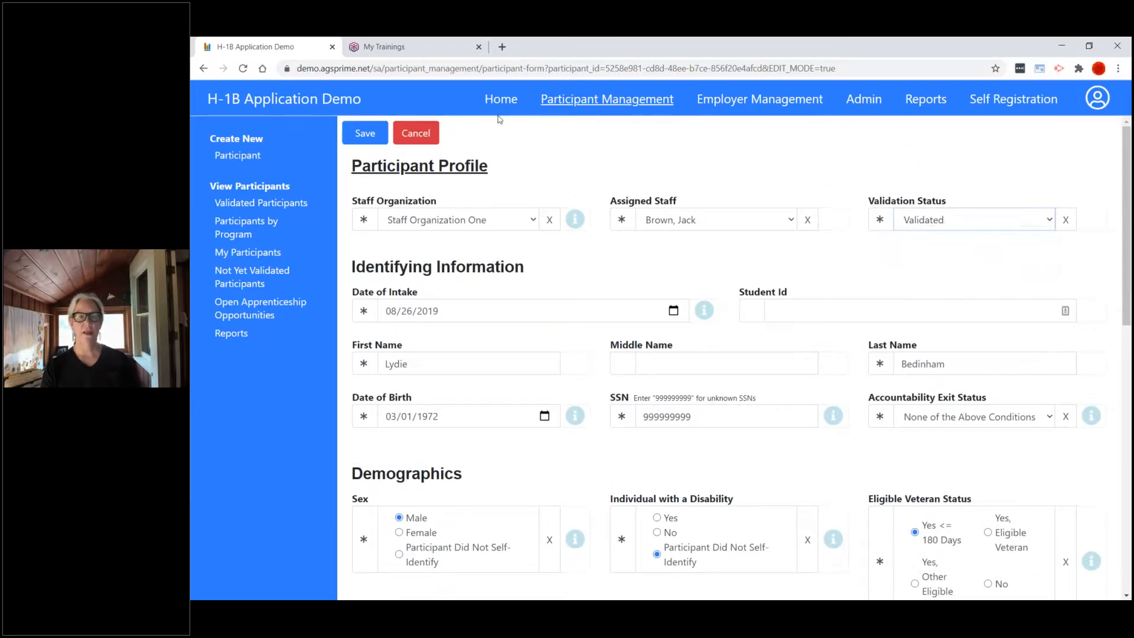
pyautogui.click(364, 135)
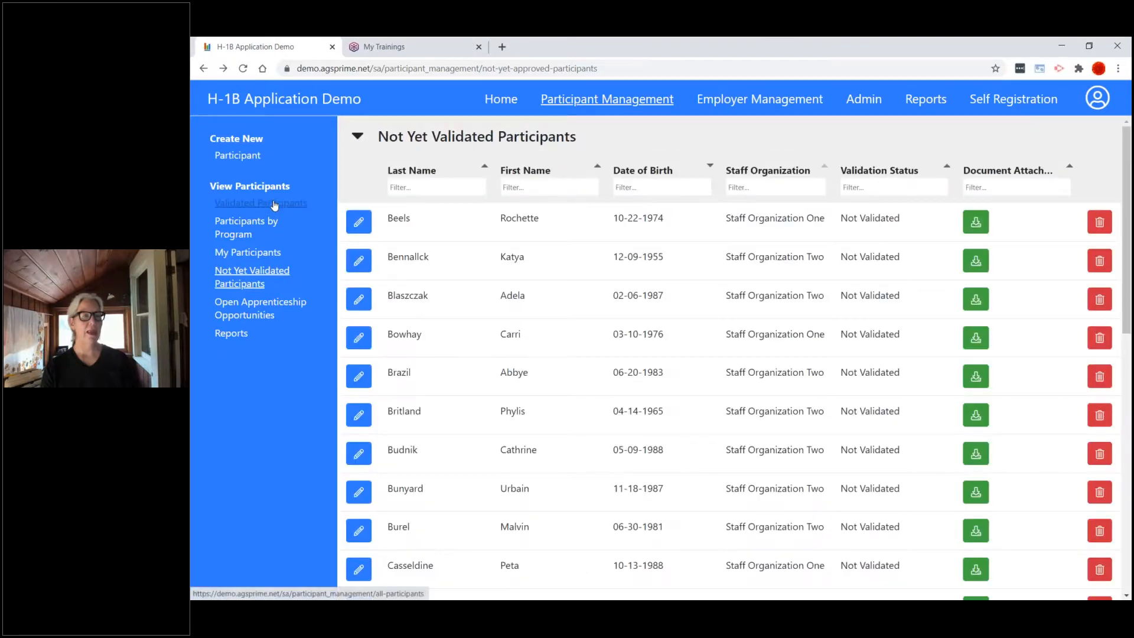
# Step: Filter the Validated Participants by the start of the participant's last name, open that participant's case folder and look through it
pyautogui.click(274, 205)
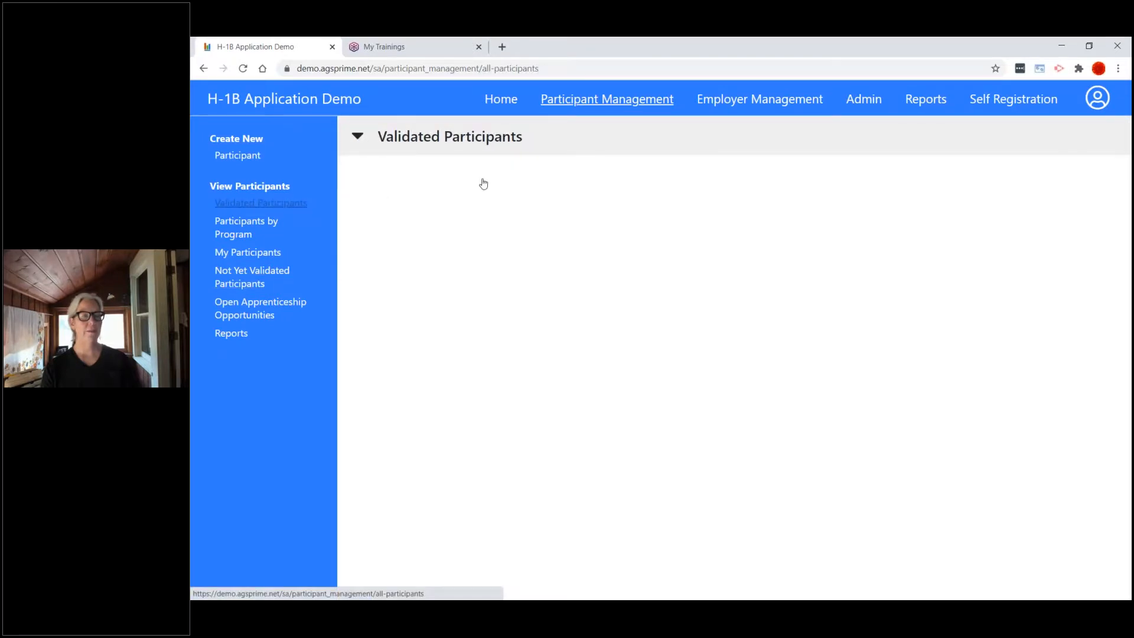
pyautogui.click(461, 189)
pyautogui.write('bedi')
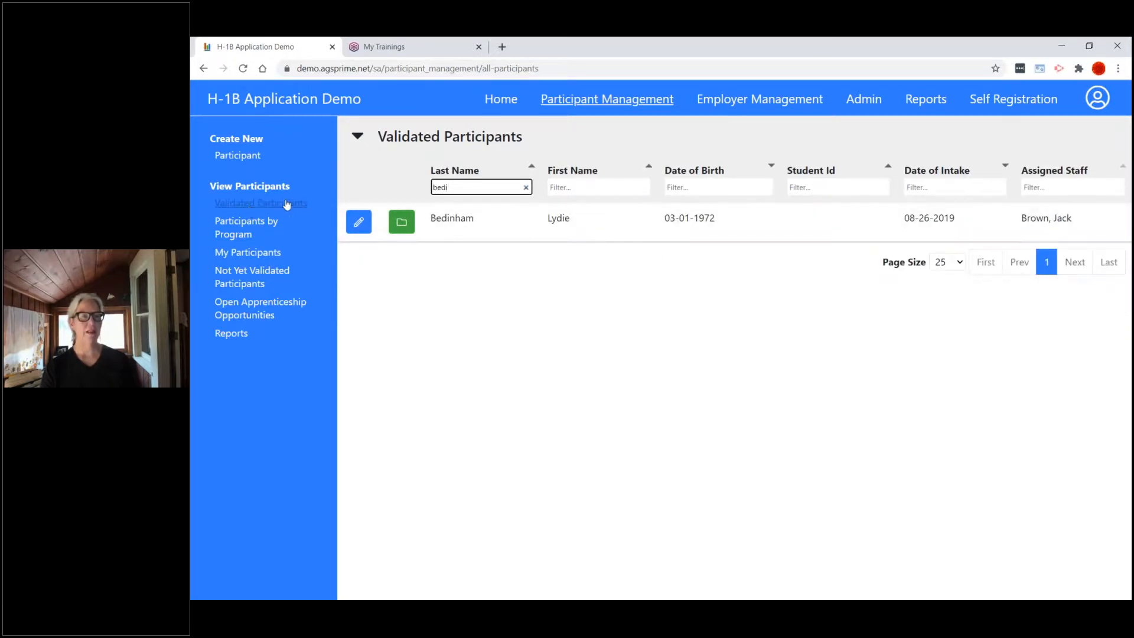
pyautogui.click(401, 222)
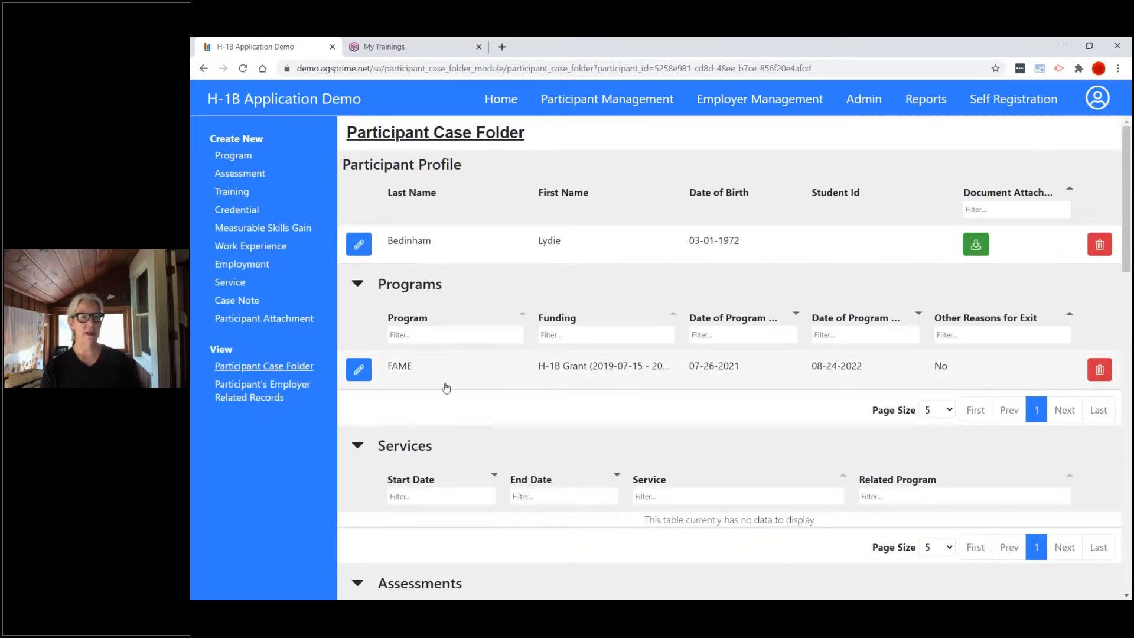
pyautogui.scroll(-5, 476, 380)
pyautogui.scroll(5, 482, 372)
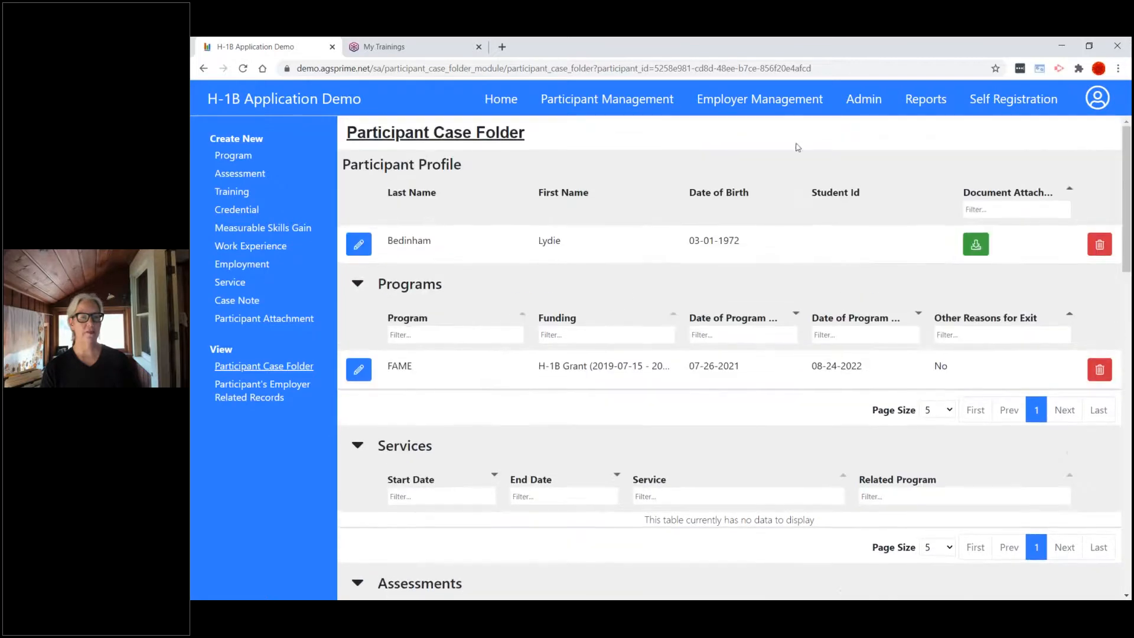
# Step: Return to the Validated Participants list, switch to the webinar slides in Adobe Reader and advance to the AGS Value Proposition slide
pyautogui.click(605, 102)
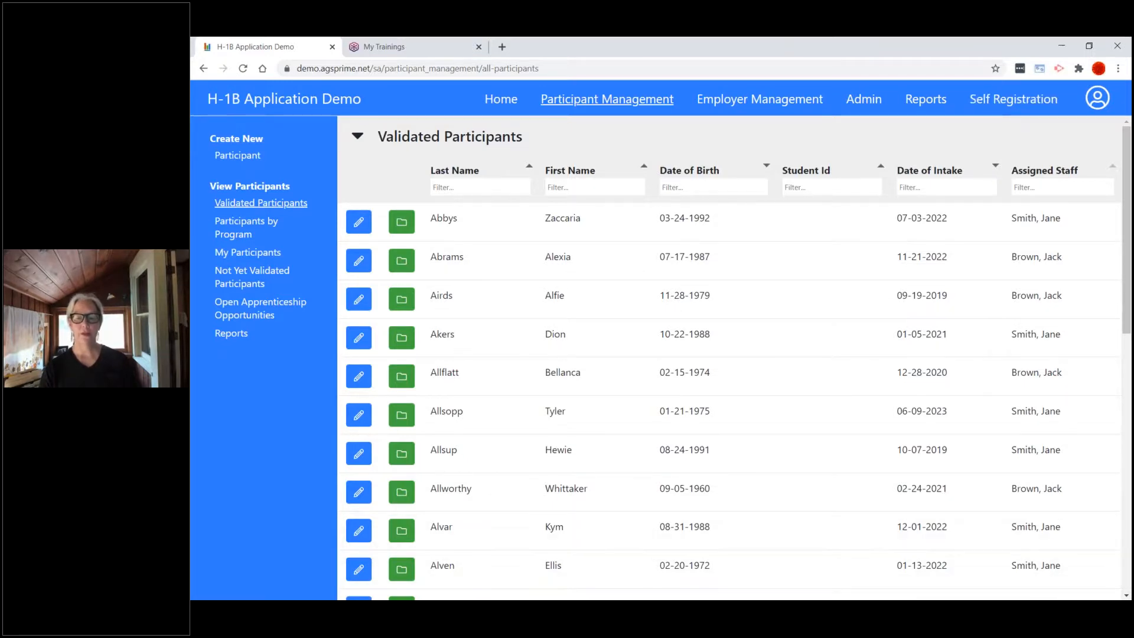
pyautogui.click(907, 610)
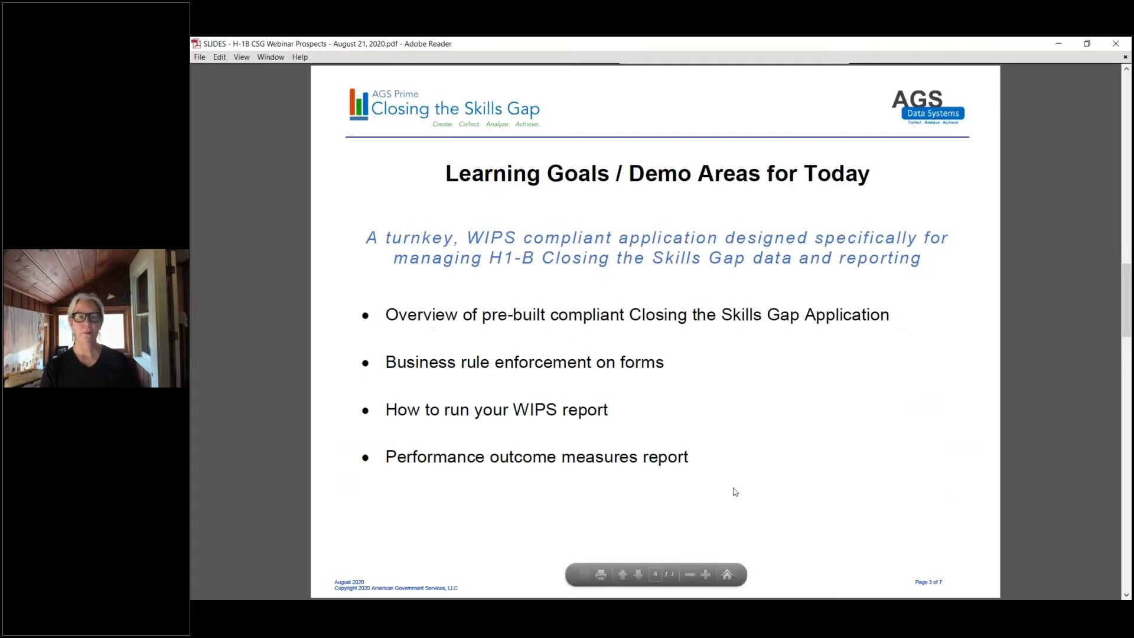
pyautogui.scroll(-2, 778, 444)
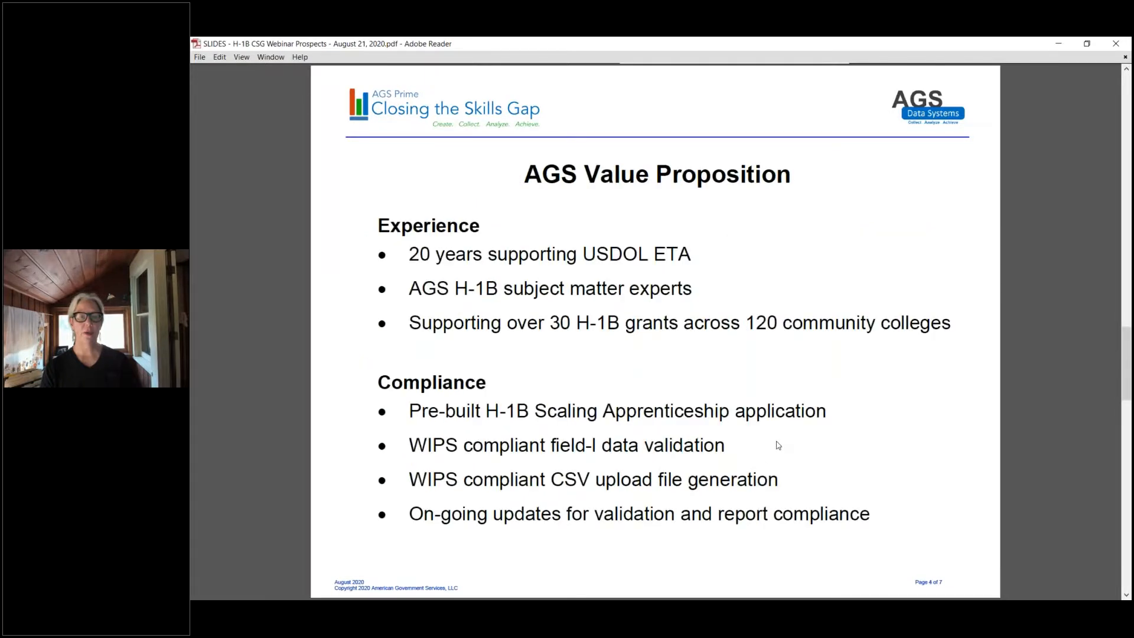